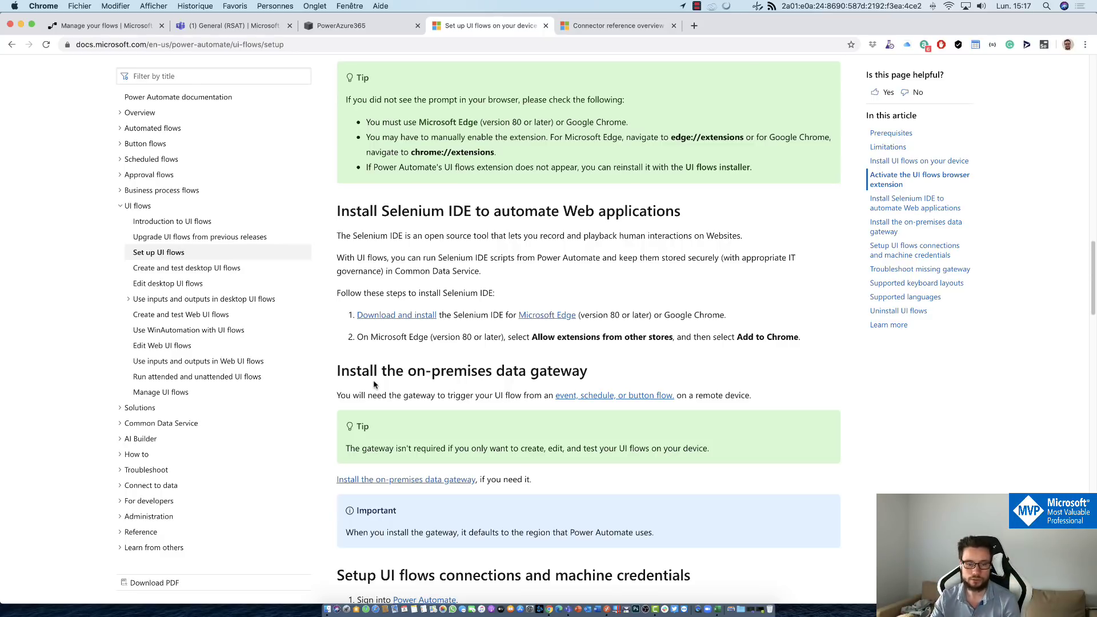
pyautogui.click(95, 28)
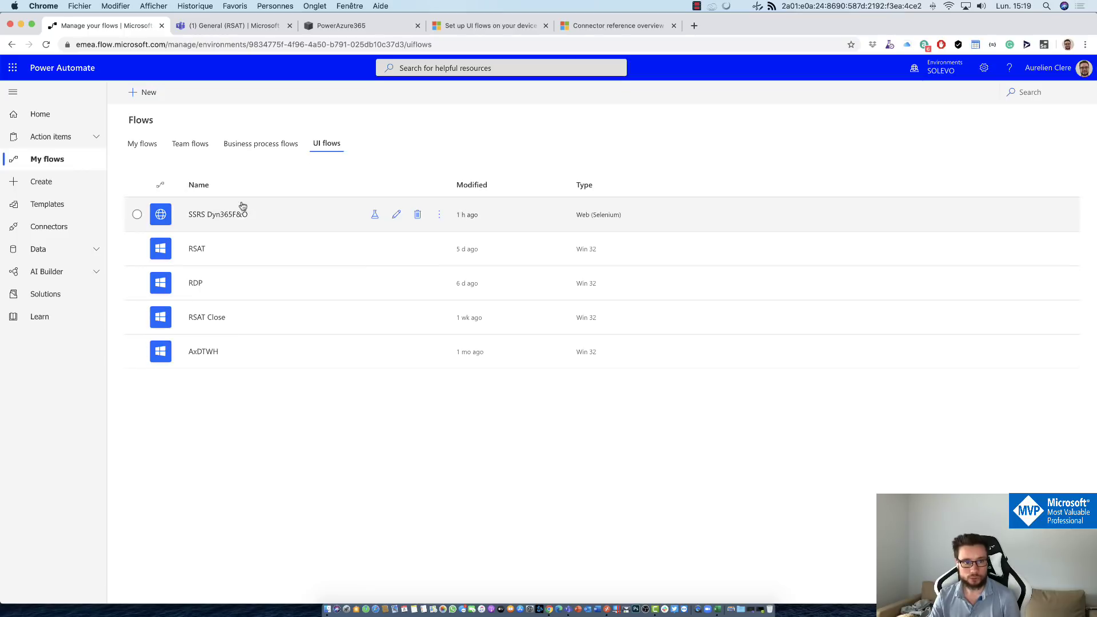
pyautogui.click(150, 97)
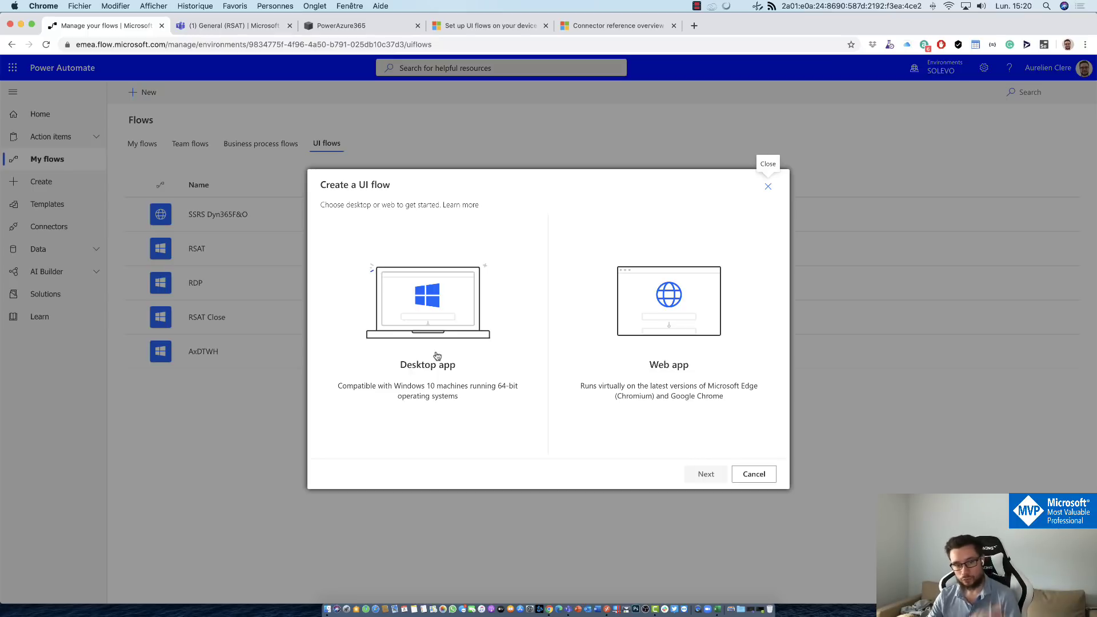
pyautogui.click(640, 352)
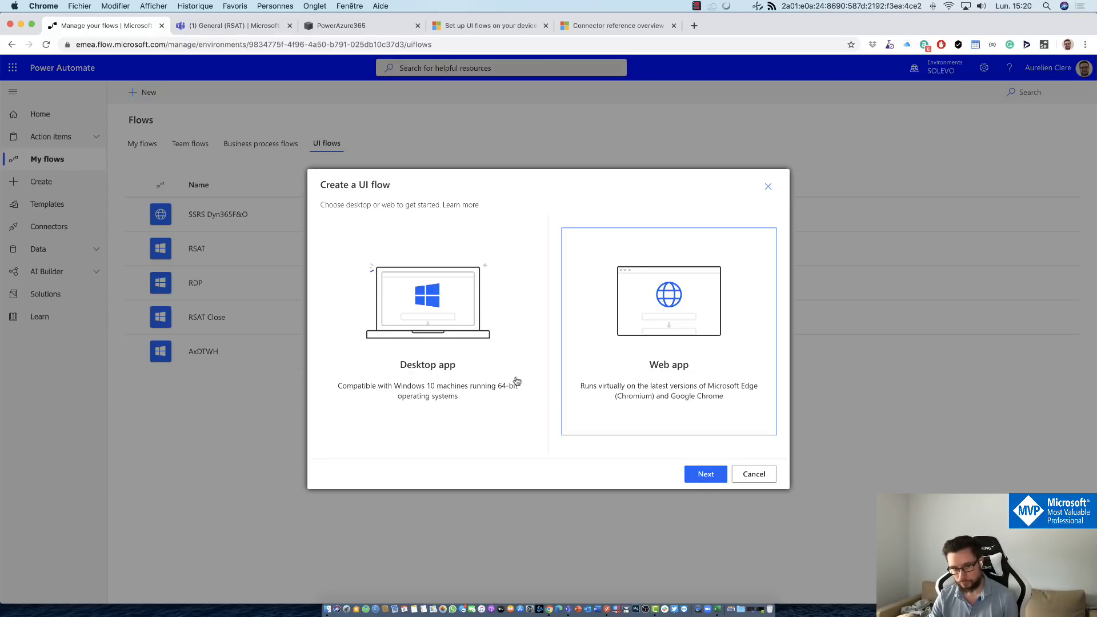
pyautogui.click(714, 475)
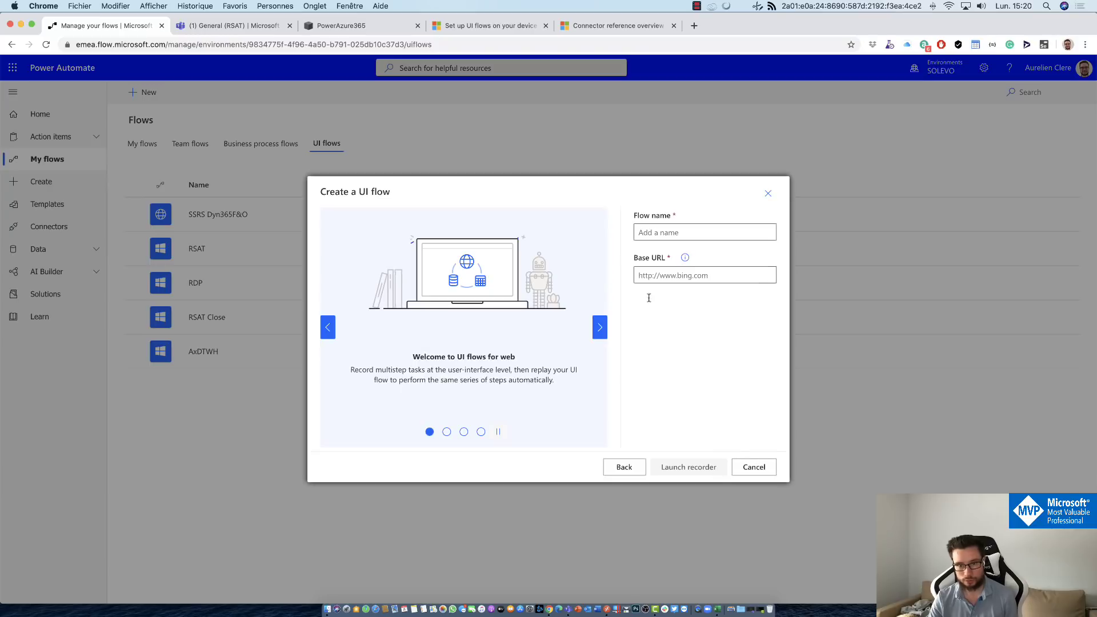
pyautogui.click(666, 272)
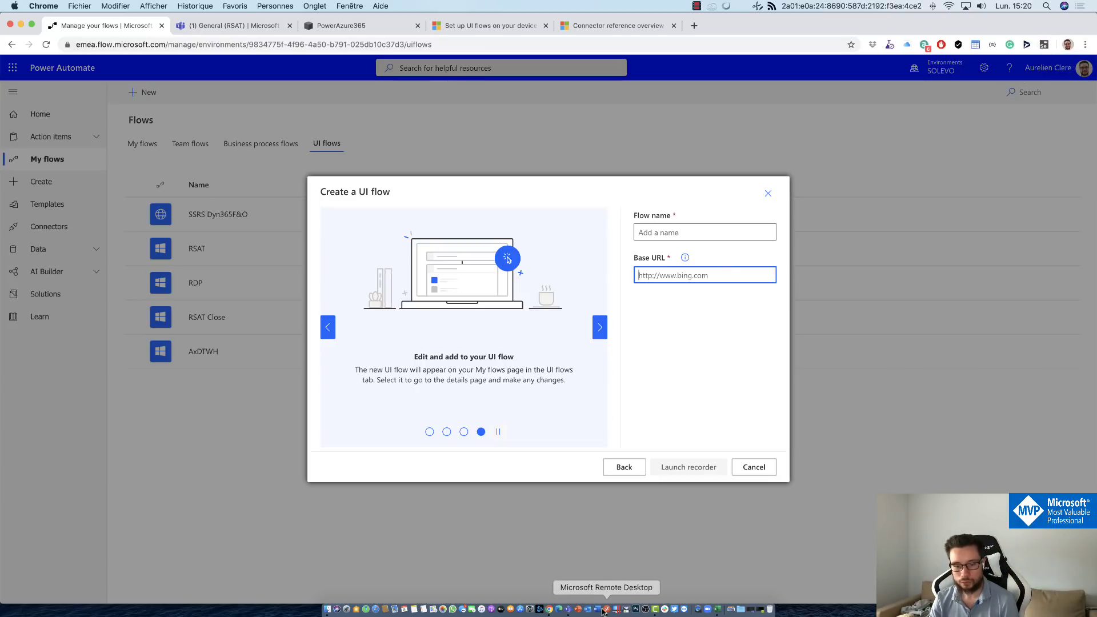
pyautogui.click(764, 469)
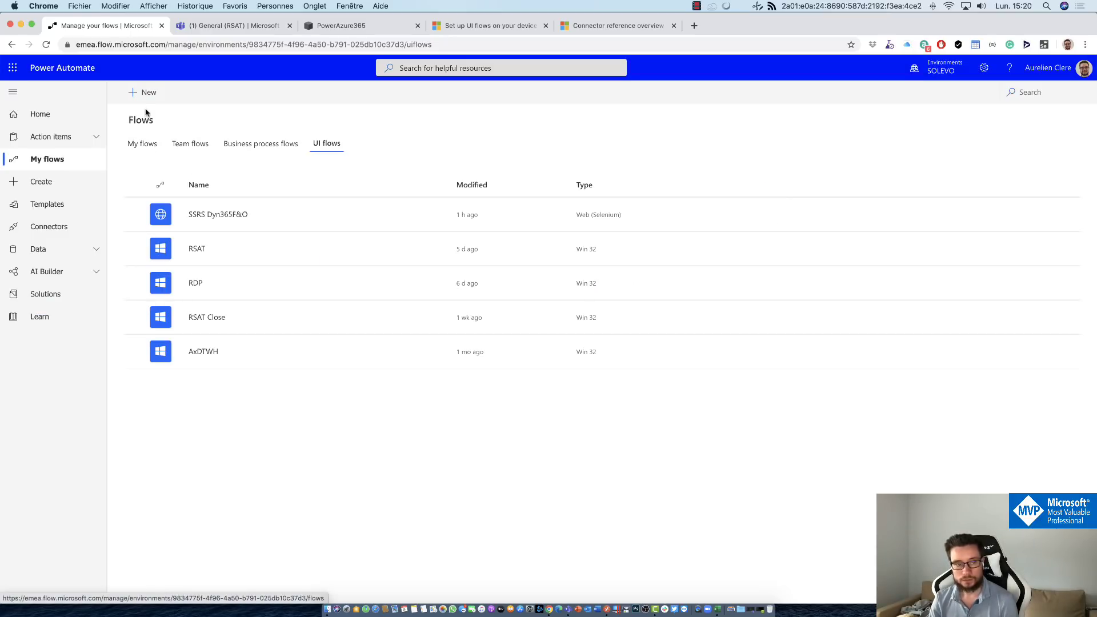
# Switch to the RSAT remote desktop and open the list of UI flows in Power Automate there.
pyautogui.click(607, 609)
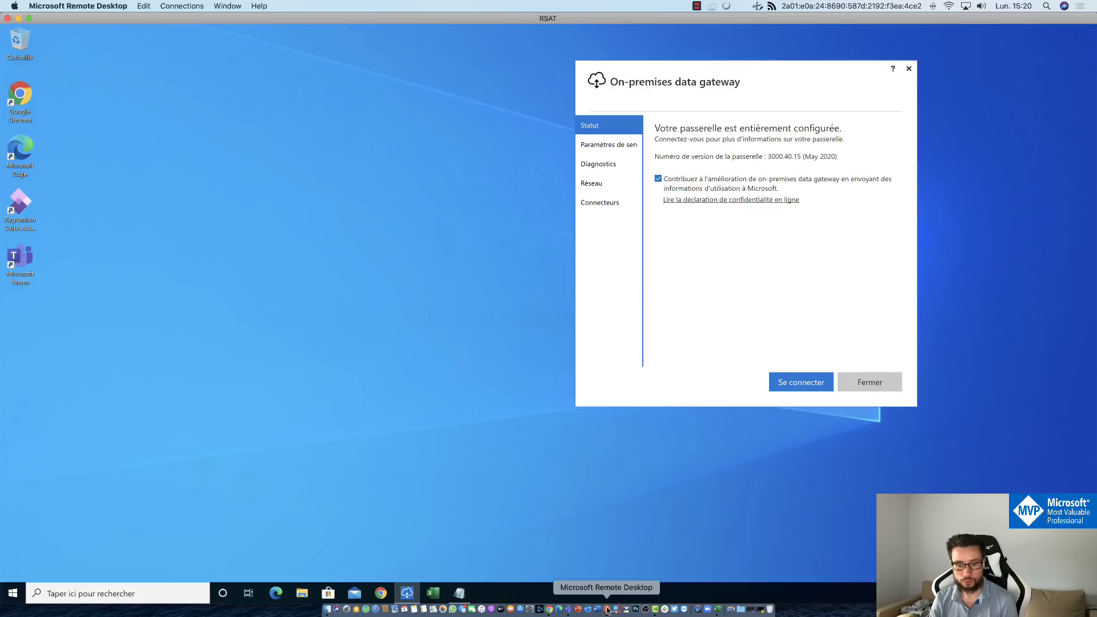
pyautogui.click(384, 591)
pyautogui.write('flow')
pyautogui.press('Return')
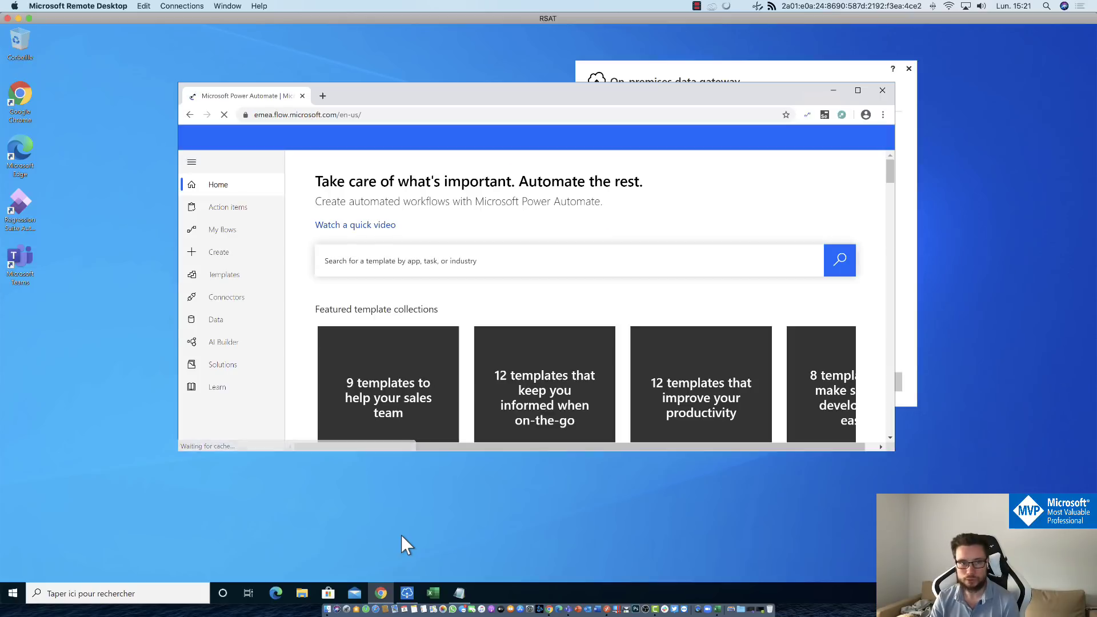
pyautogui.click(245, 230)
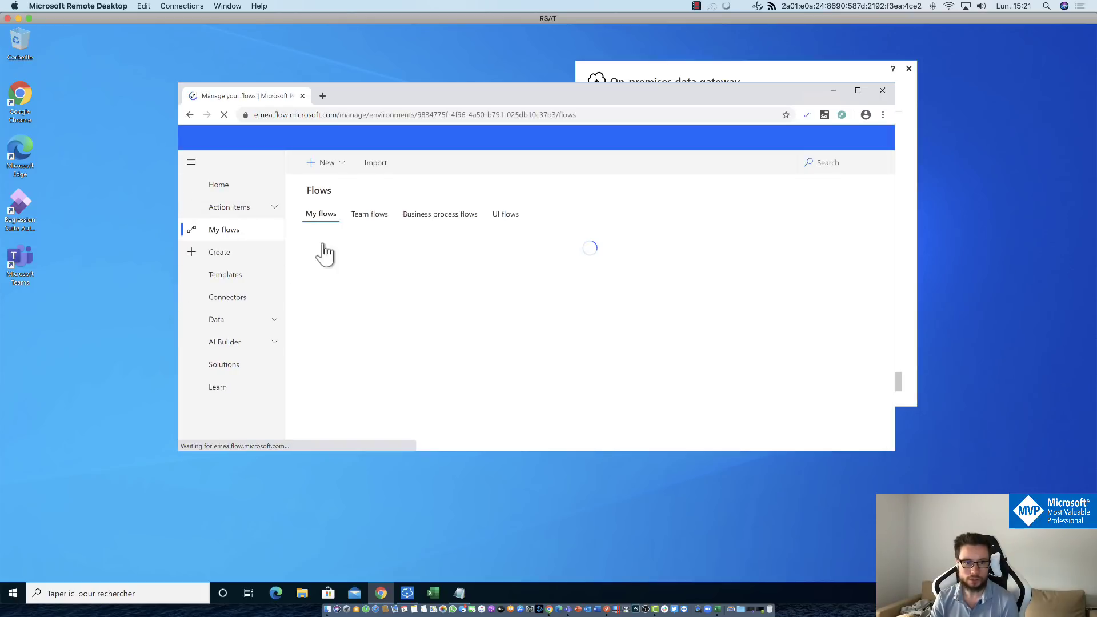
pyautogui.click(505, 218)
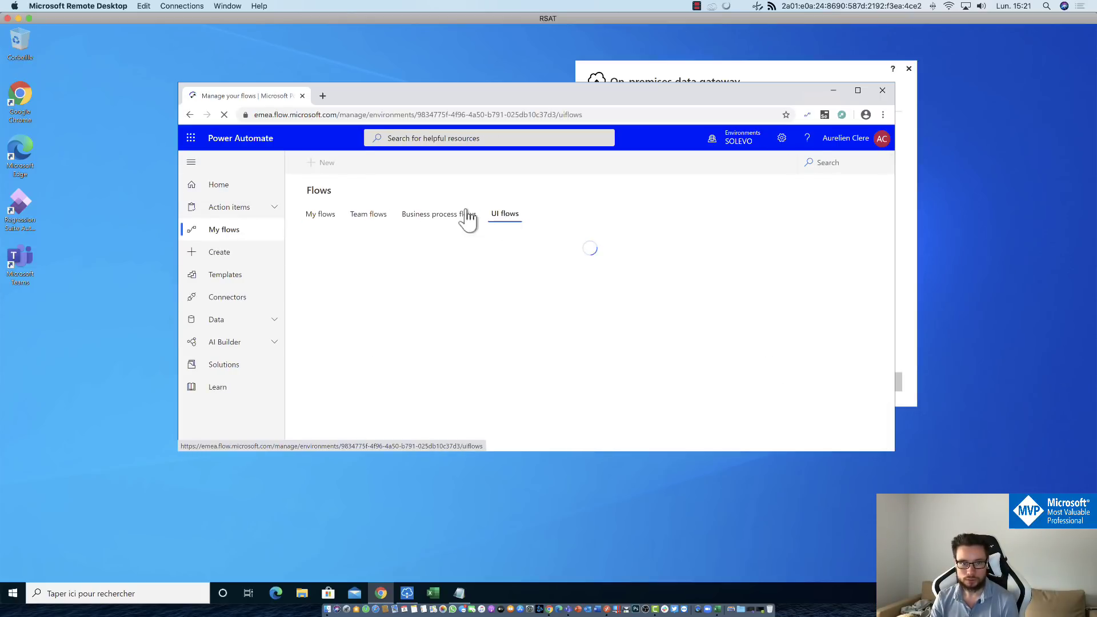
pyautogui.click(672, 321)
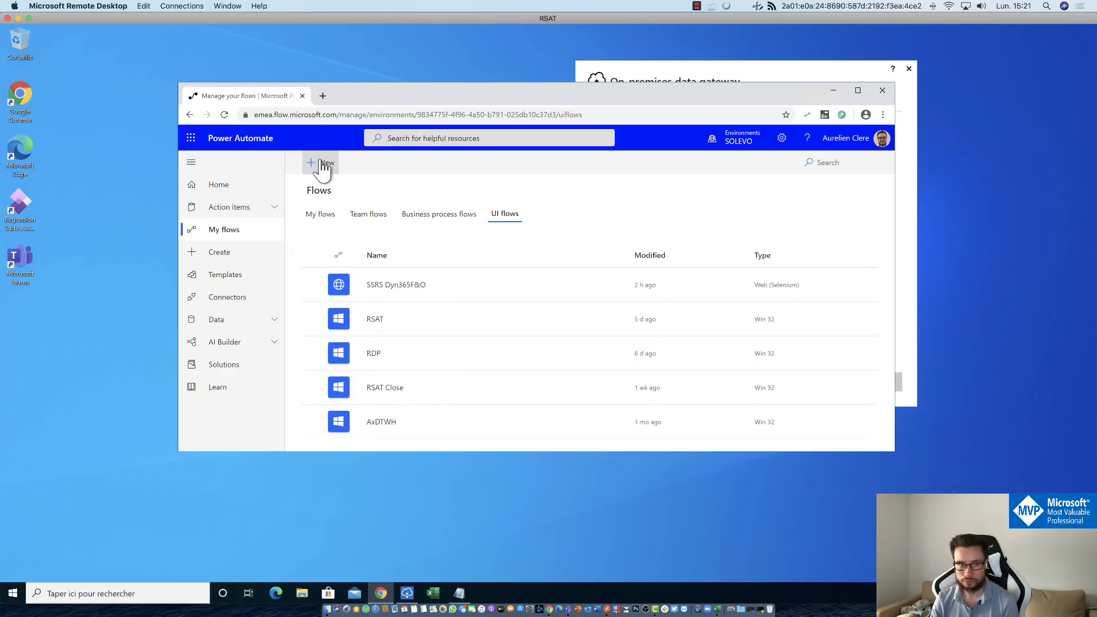
pyautogui.click(324, 167)
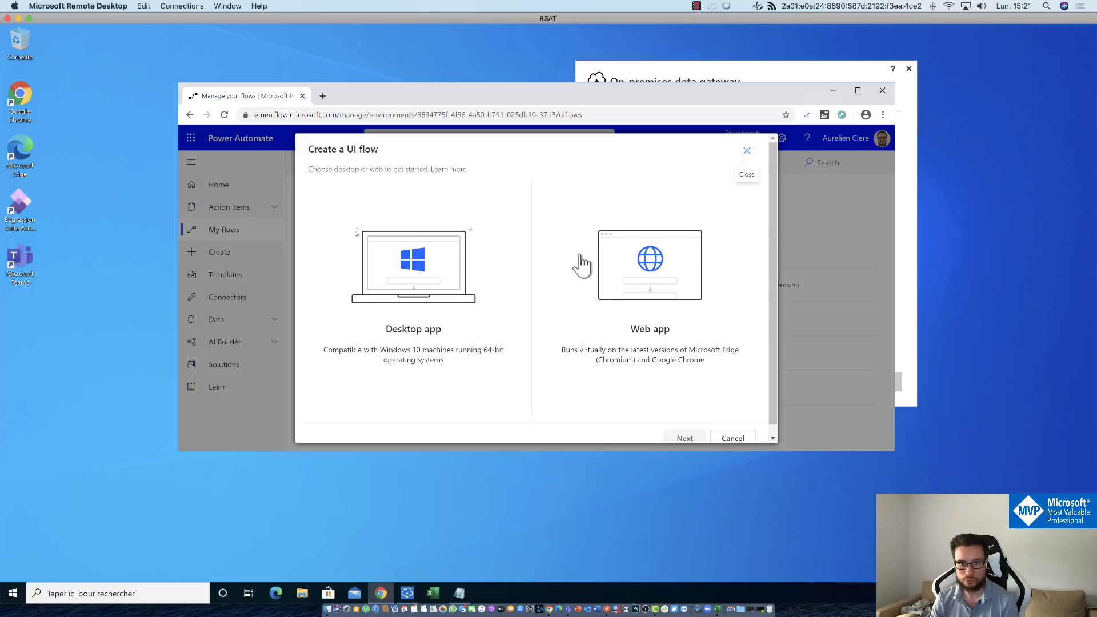
pyautogui.click(604, 288)
pyautogui.click(685, 438)
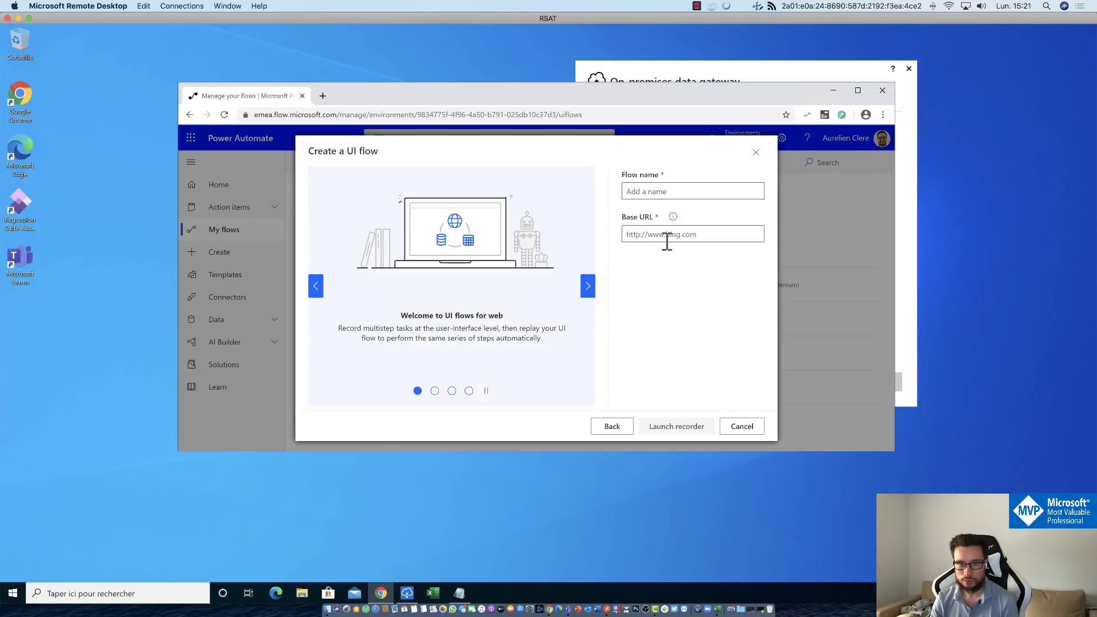
pyautogui.click(654, 191)
pyautogui.write('test')
pyautogui.click(653, 235)
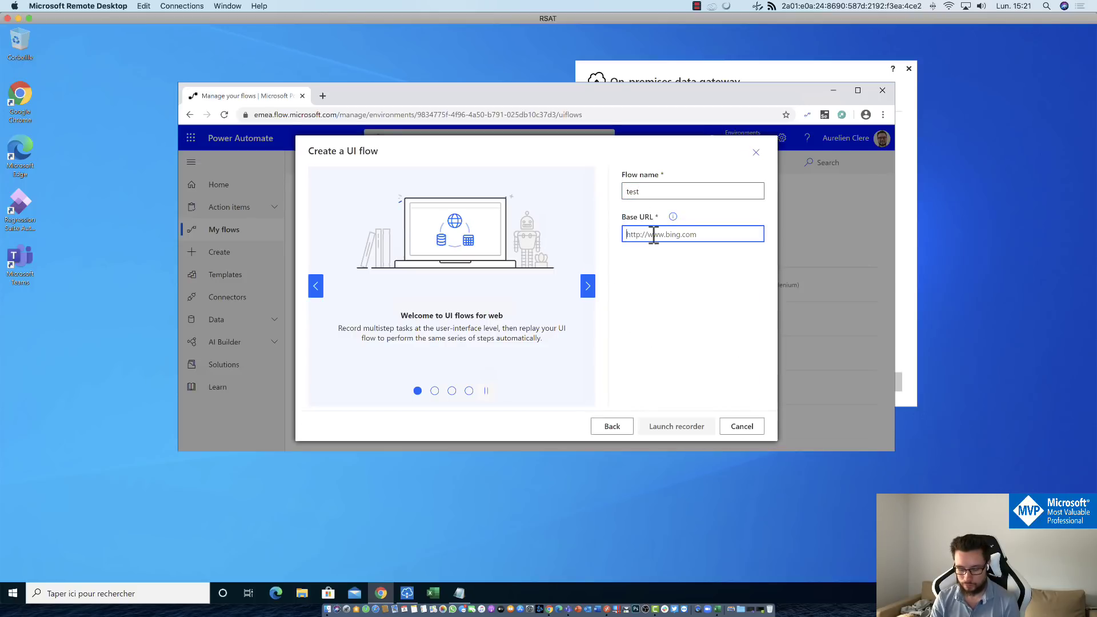
pyautogui.write('https://power')
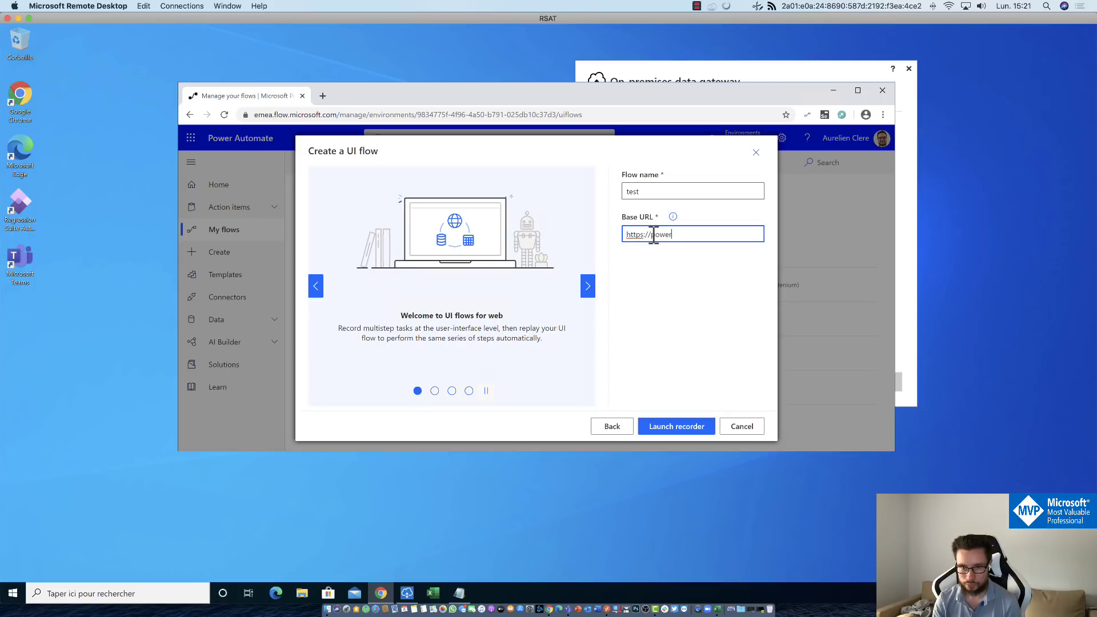
pyautogui.write('azure365.com')
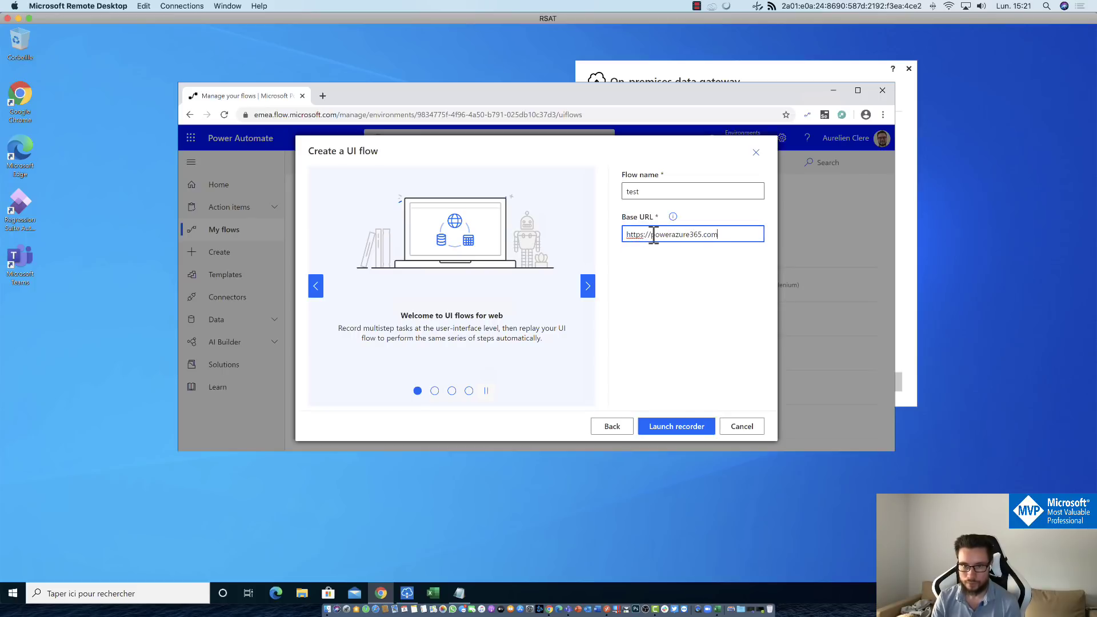
pyautogui.click(683, 426)
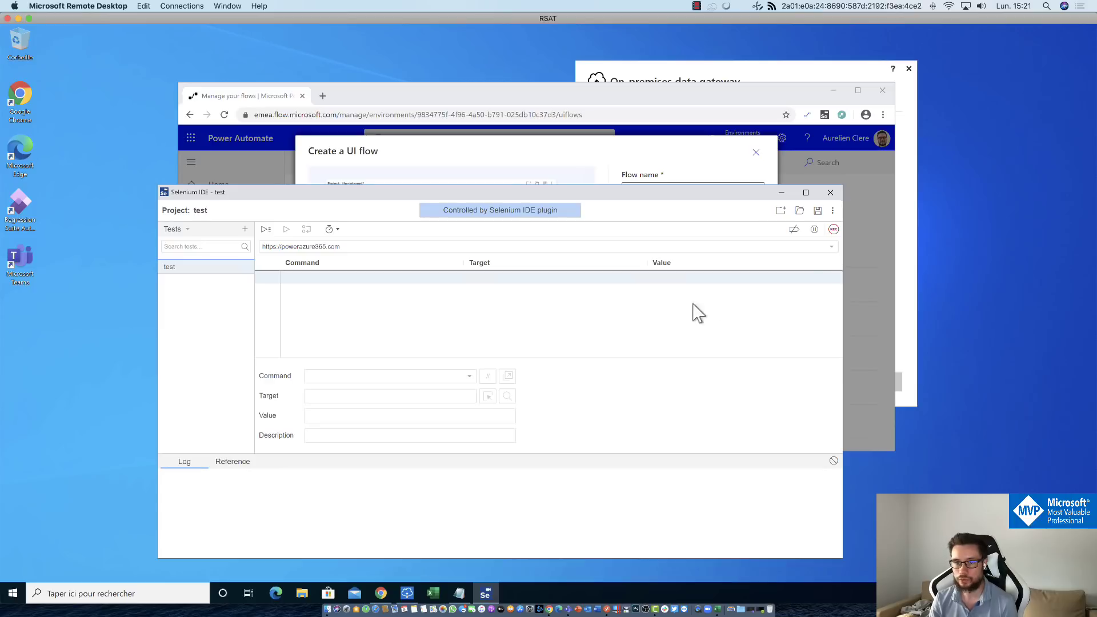
# Record opening the About page of the PowerAzure365 site, stop the recording and save the test.
pyautogui.click(834, 231)
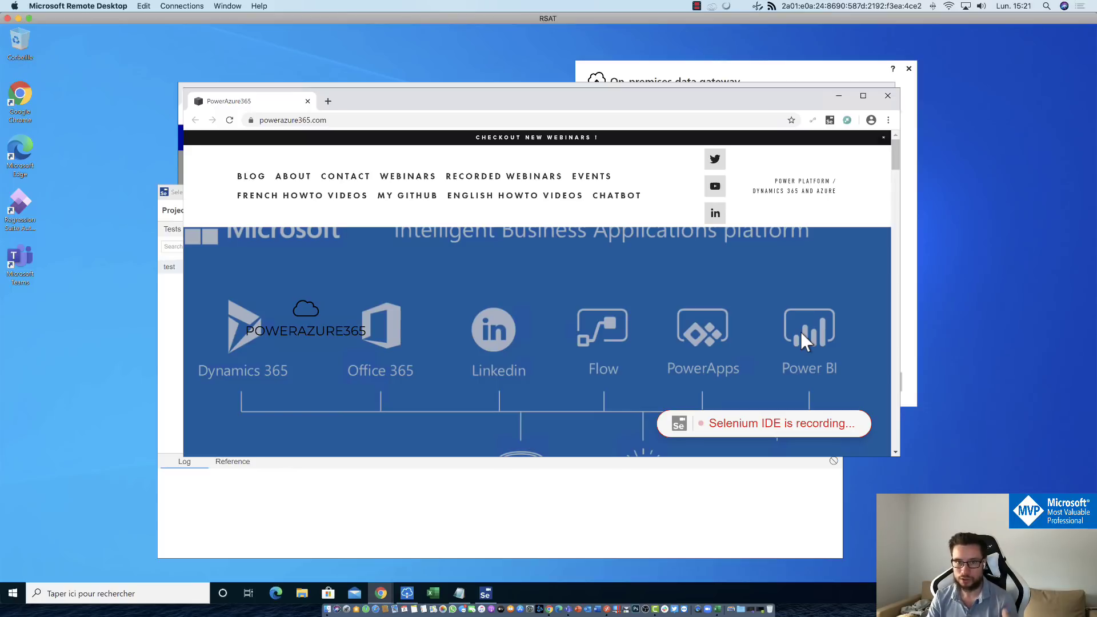
pyautogui.click(293, 176)
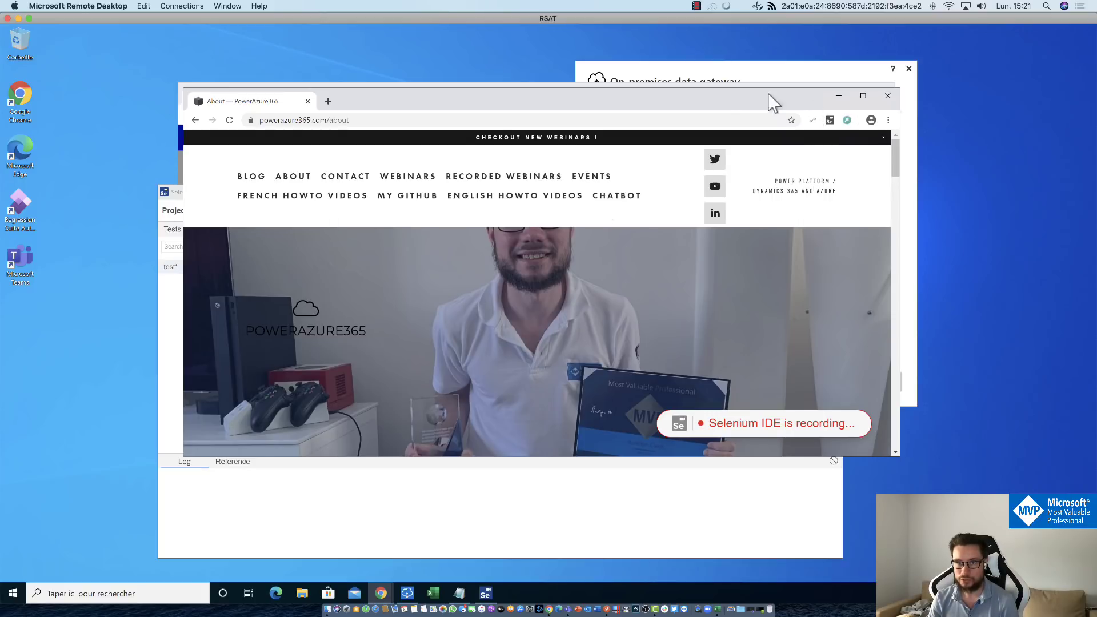
pyautogui.moveTo(800, 95); pyautogui.dragTo(587, 100)
pyautogui.click(832, 230)
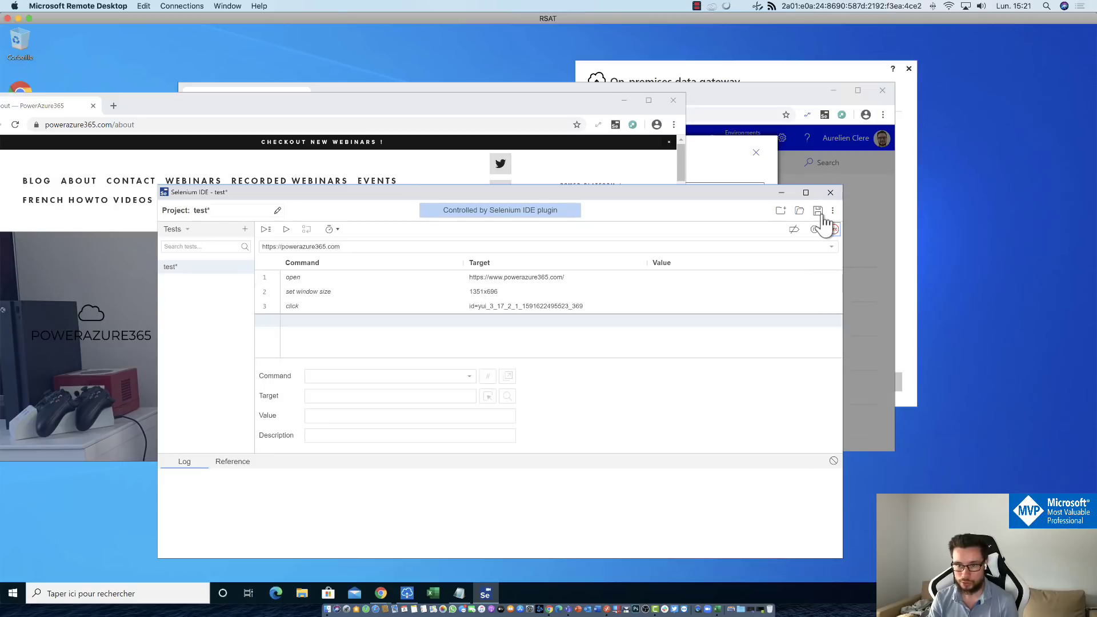
pyautogui.hotkey('alt', 'F4')
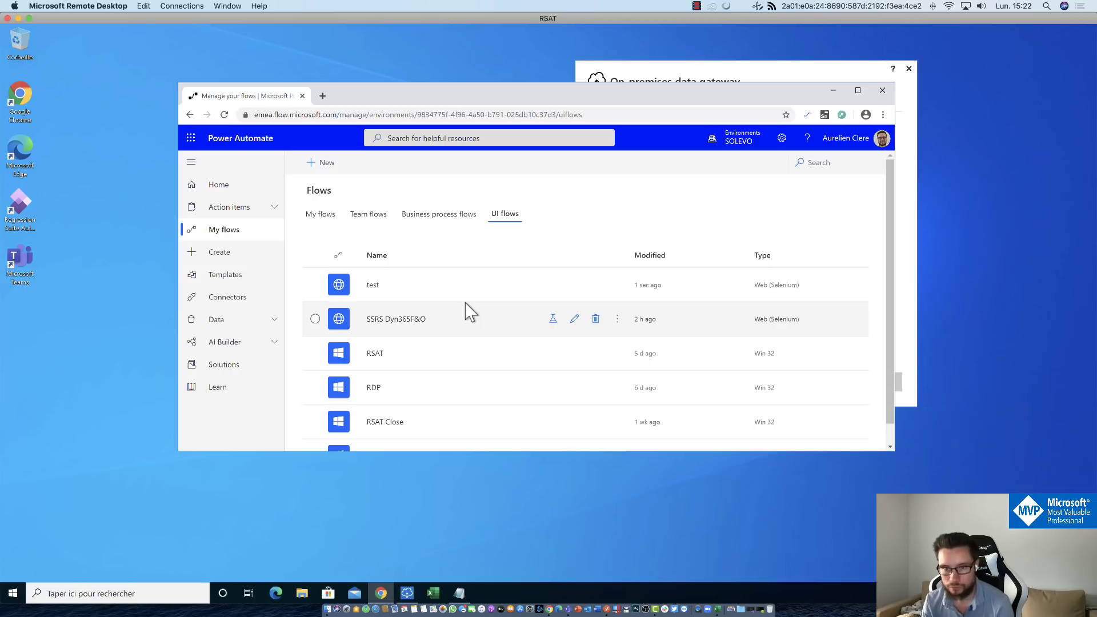
# Create a blank instant flow named blog that is triggered manually.
pyautogui.click(322, 216)
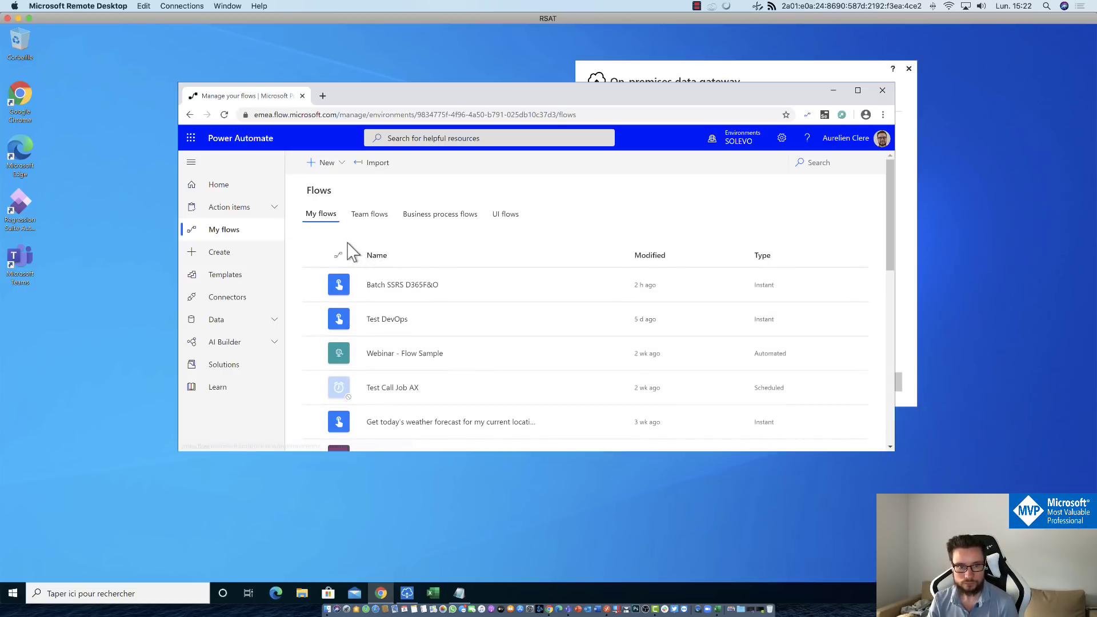
pyautogui.click(332, 166)
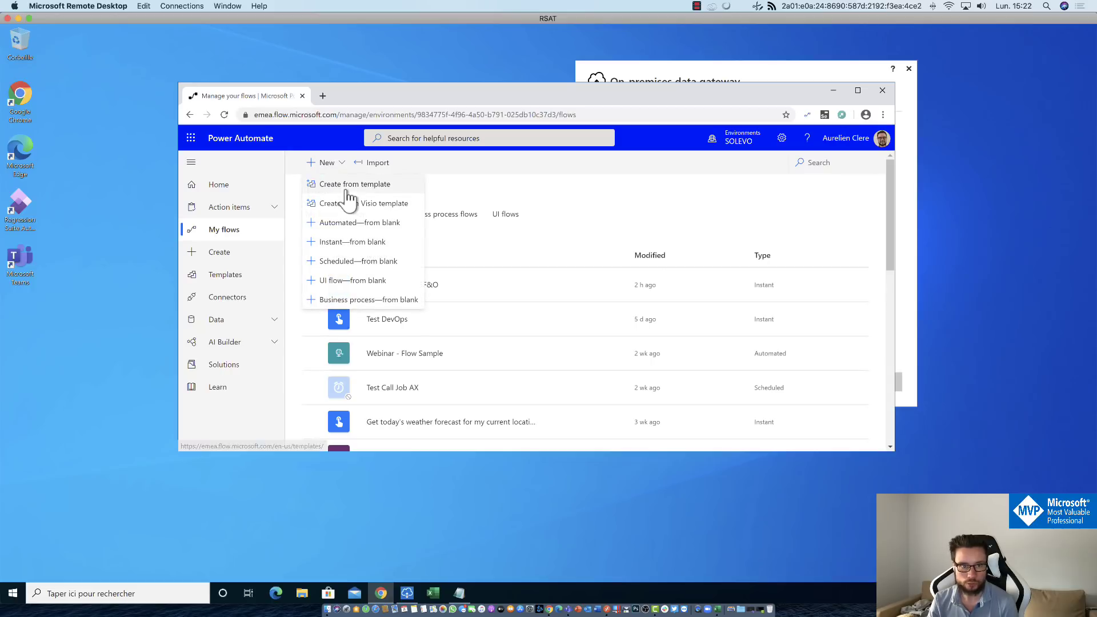
pyautogui.click(367, 242)
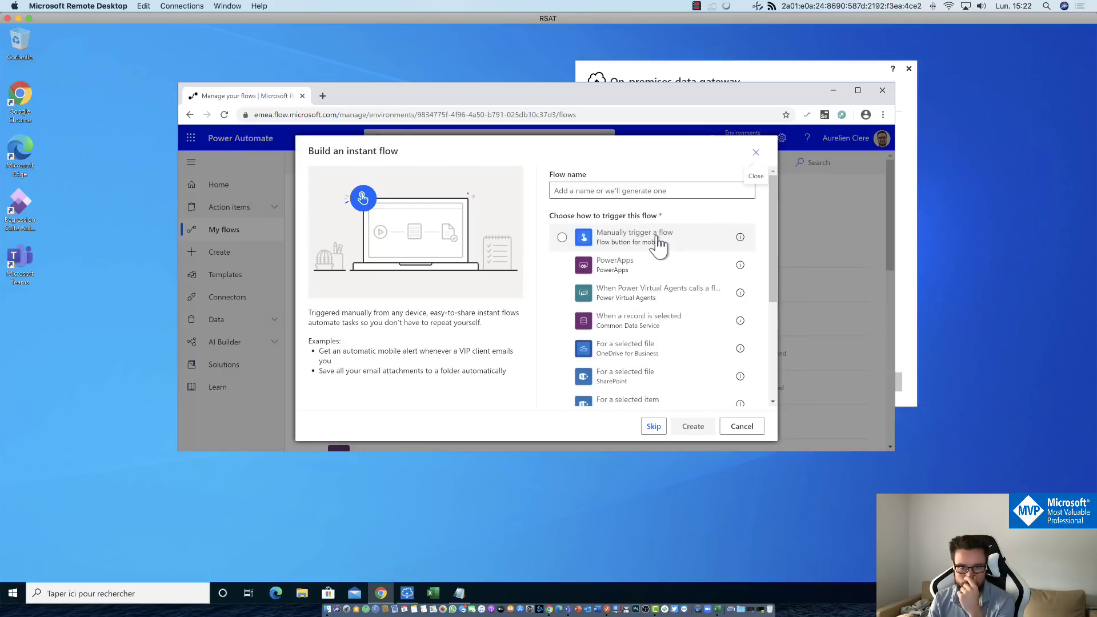
pyautogui.click(656, 243)
pyautogui.click(626, 190)
pyautogui.write('b')
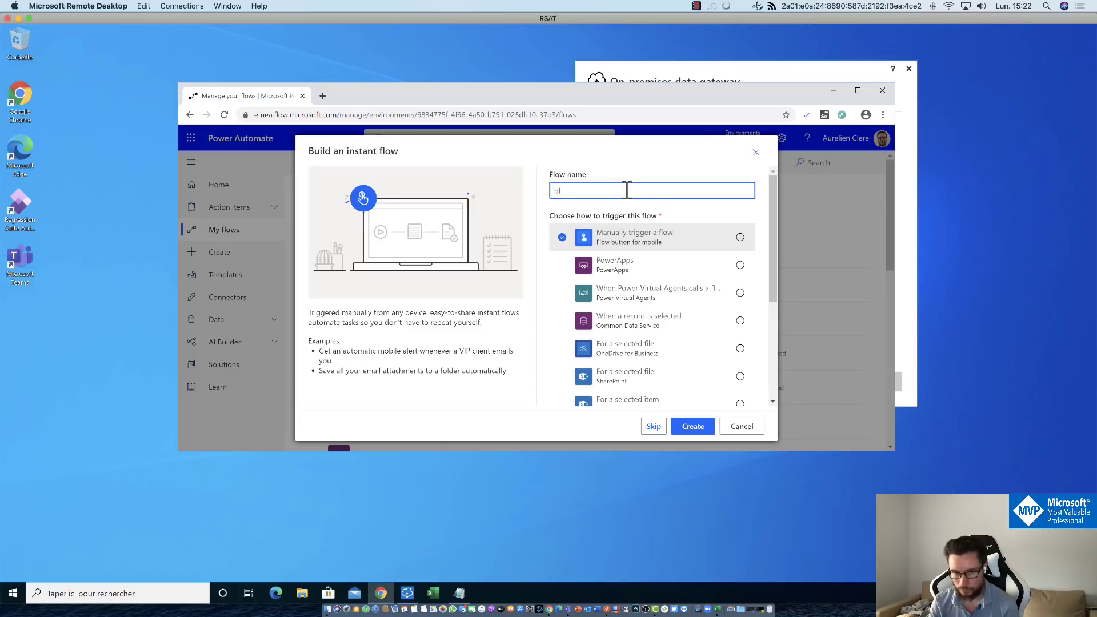
pyautogui.click(691, 427)
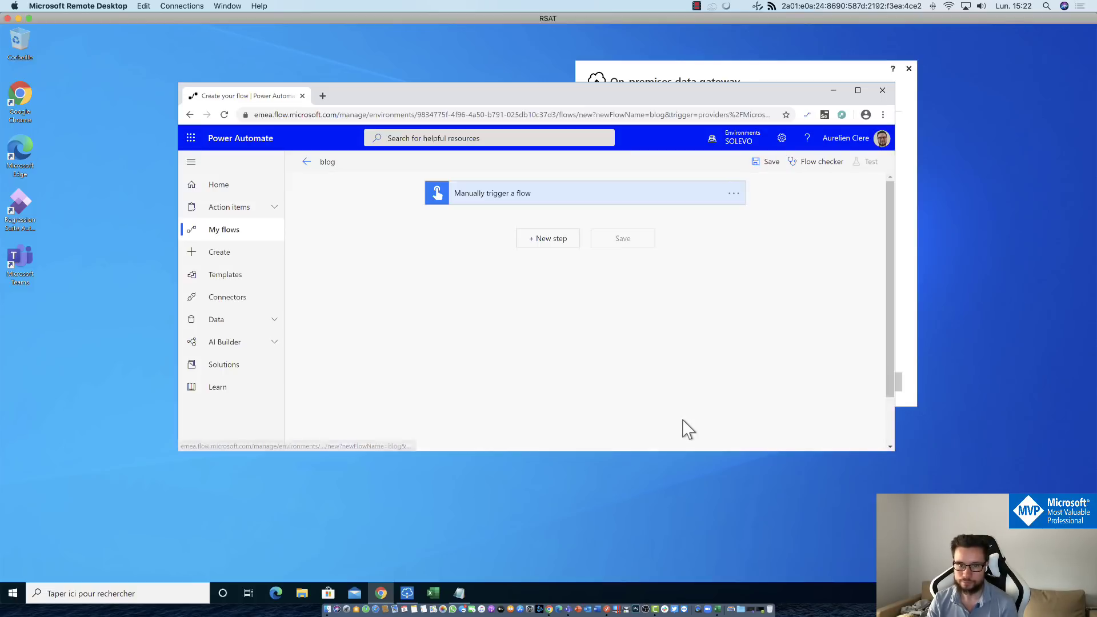
# Add the "Run a UI flow for web" action below the manual trigger.
pyautogui.click(548, 242)
pyautogui.click(502, 268)
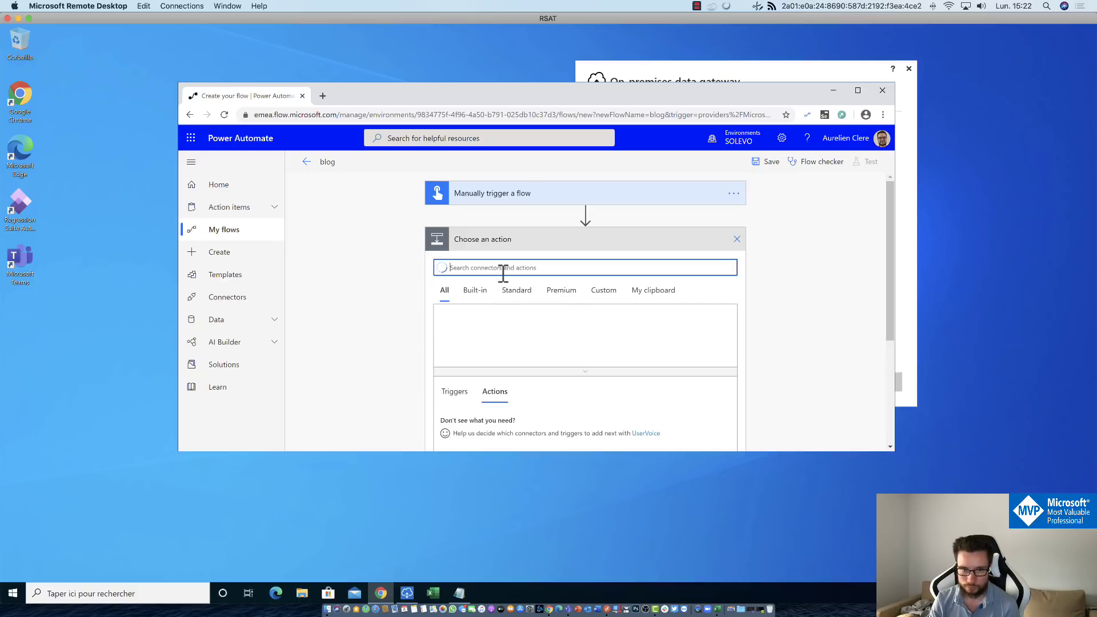
pyautogui.write('UI Flow')
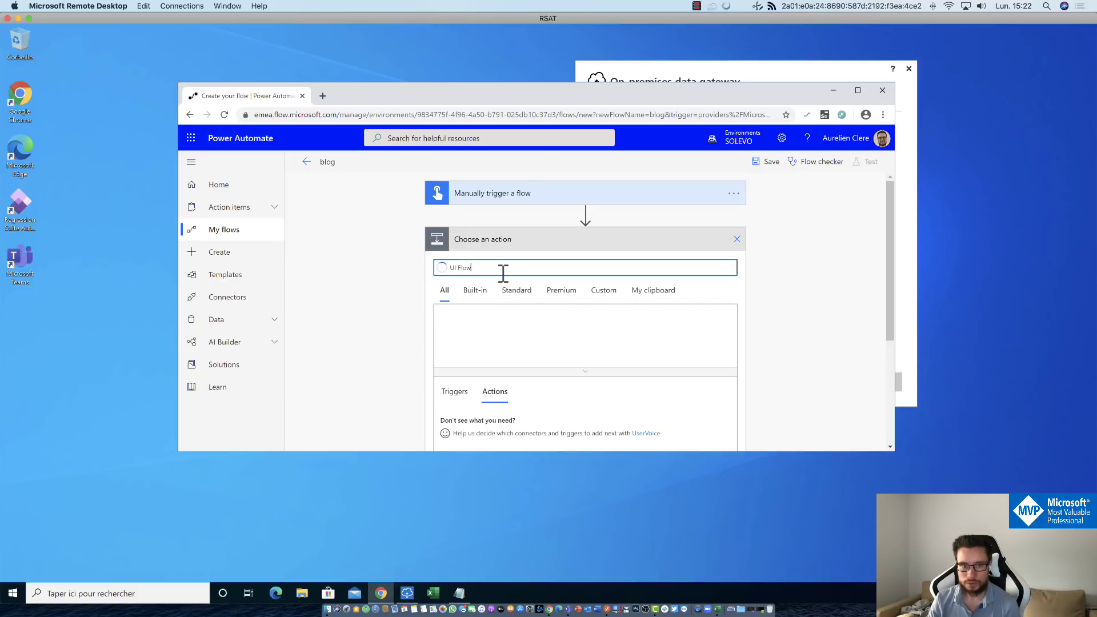
pyautogui.scroll(-2, 491, 334)
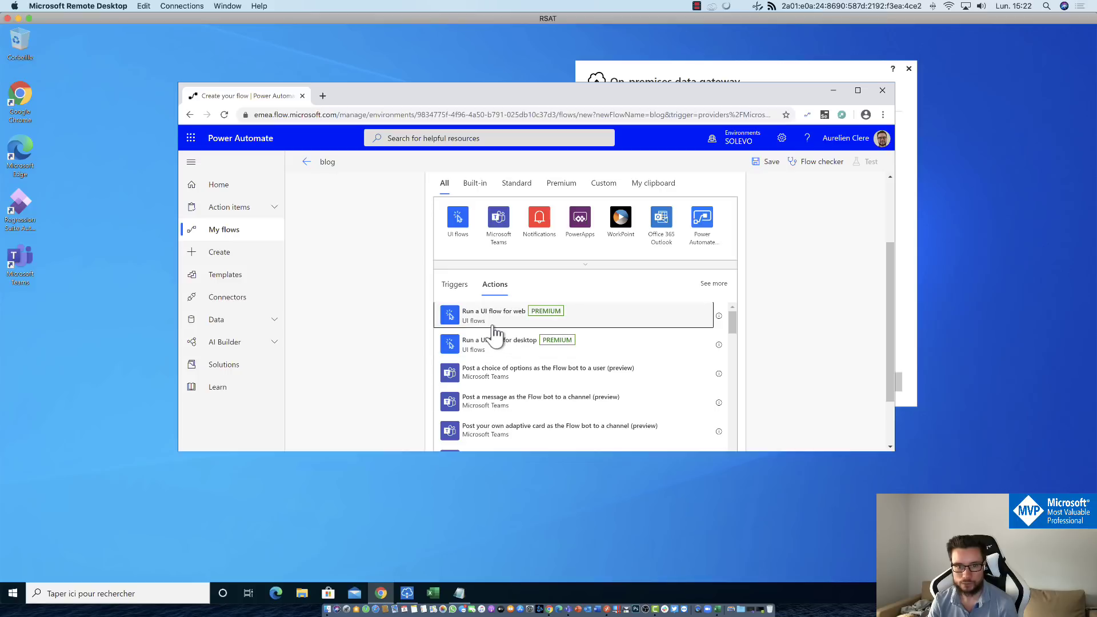
pyautogui.click(472, 317)
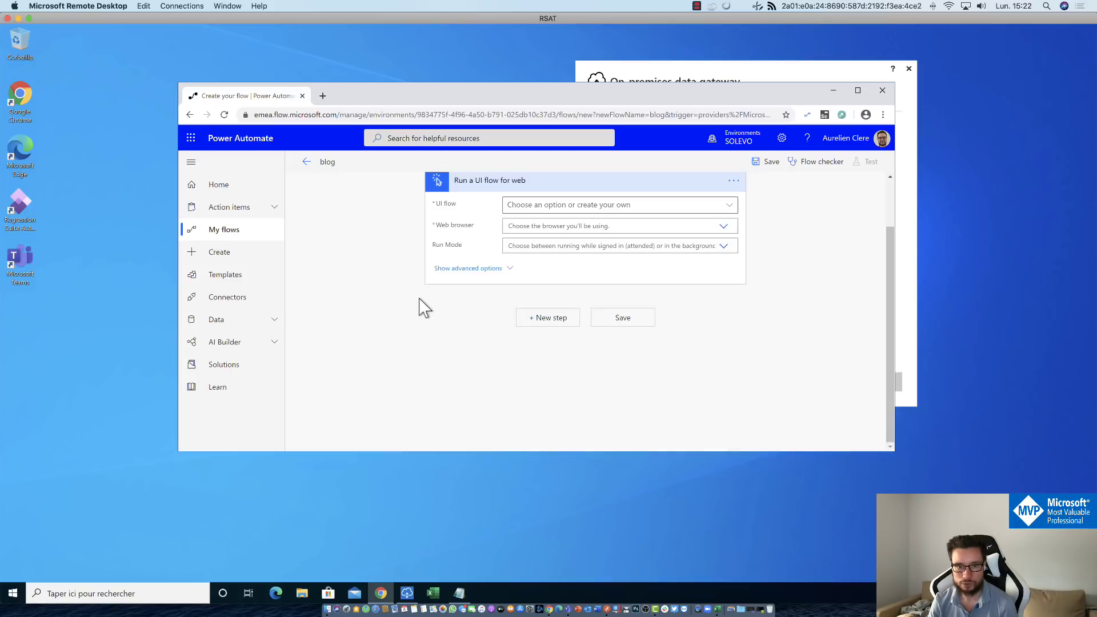
# Configure the web action to run the UI flow test in Google Chrome with the Attended run mode.
pyautogui.click(732, 205)
pyautogui.click(520, 305)
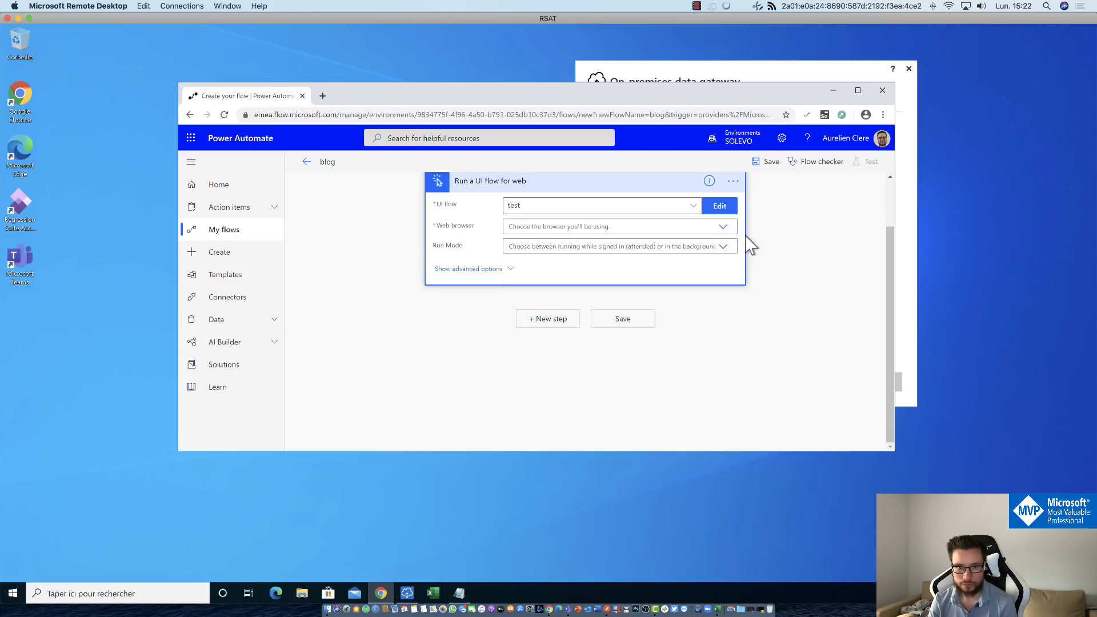
pyautogui.click(722, 226)
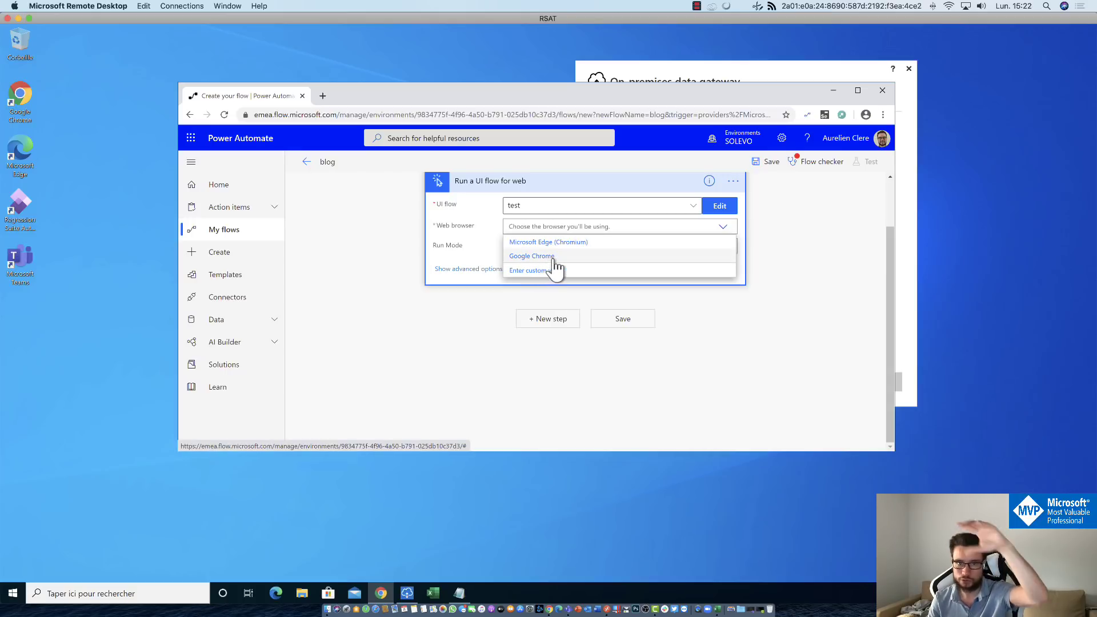
pyautogui.click(548, 256)
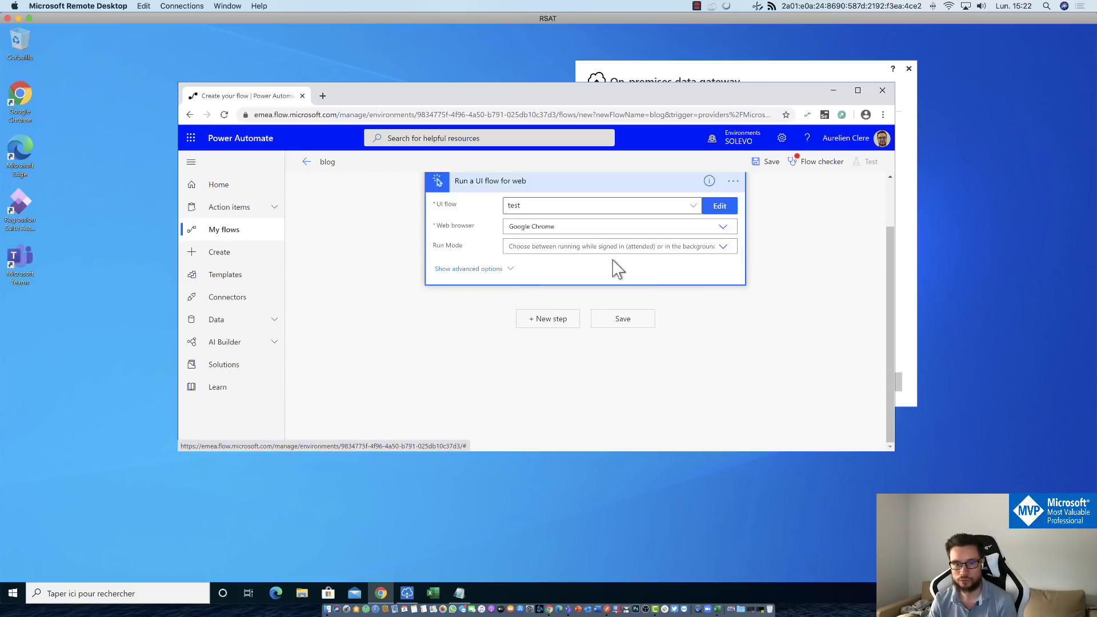
pyautogui.click(722, 246)
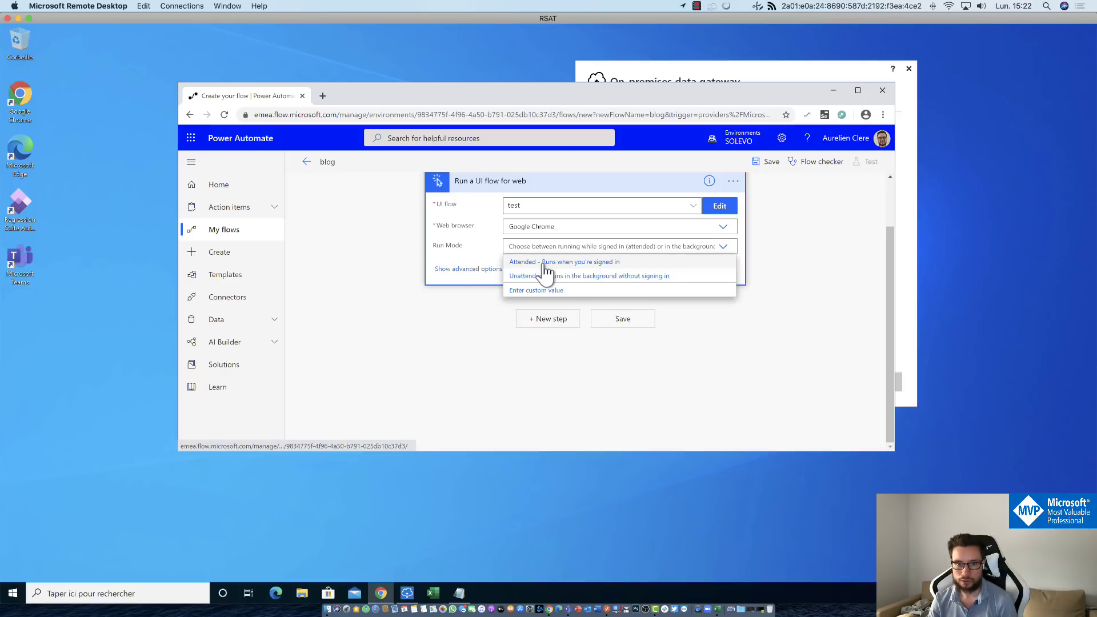
pyautogui.click(538, 264)
pyautogui.click(481, 269)
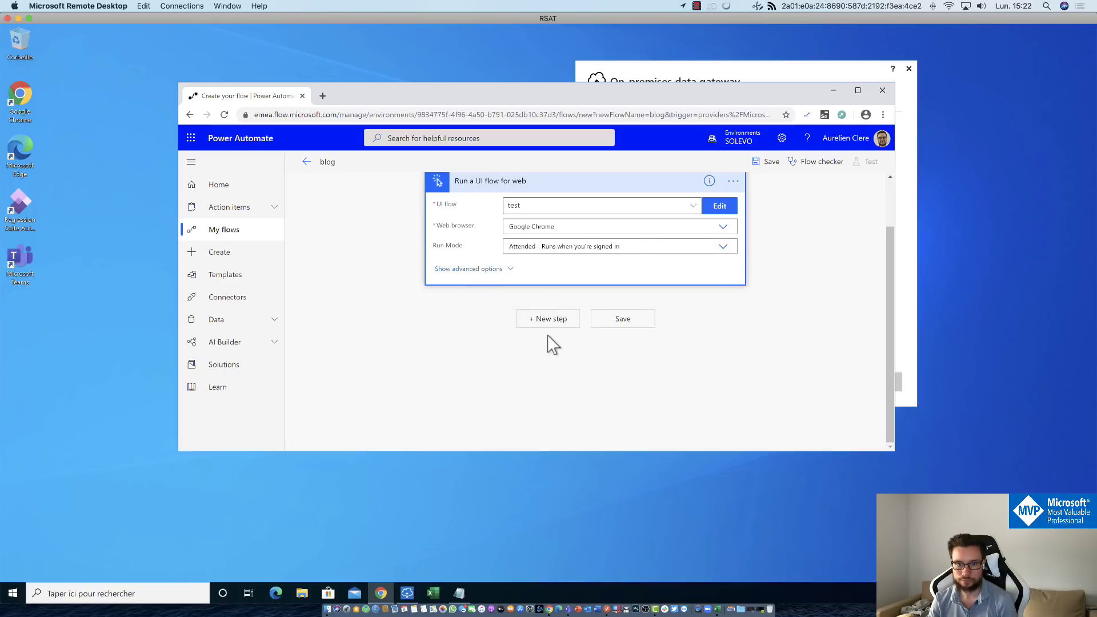
# Save the blog flow and leave the editor for the flow's details page.
pyautogui.click(622, 357)
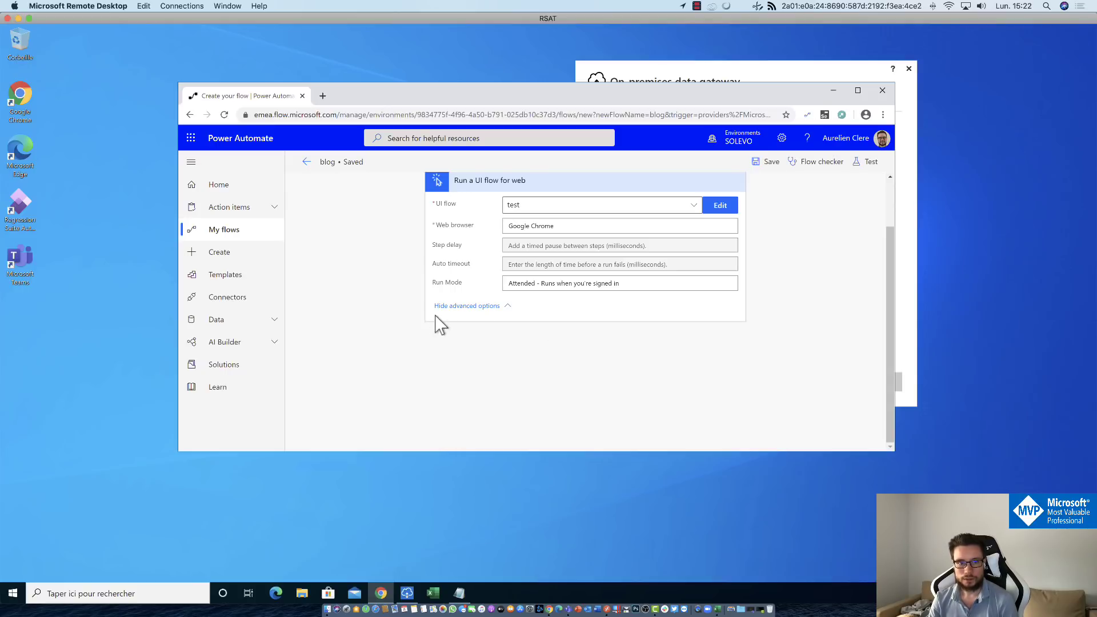
pyautogui.click(309, 169)
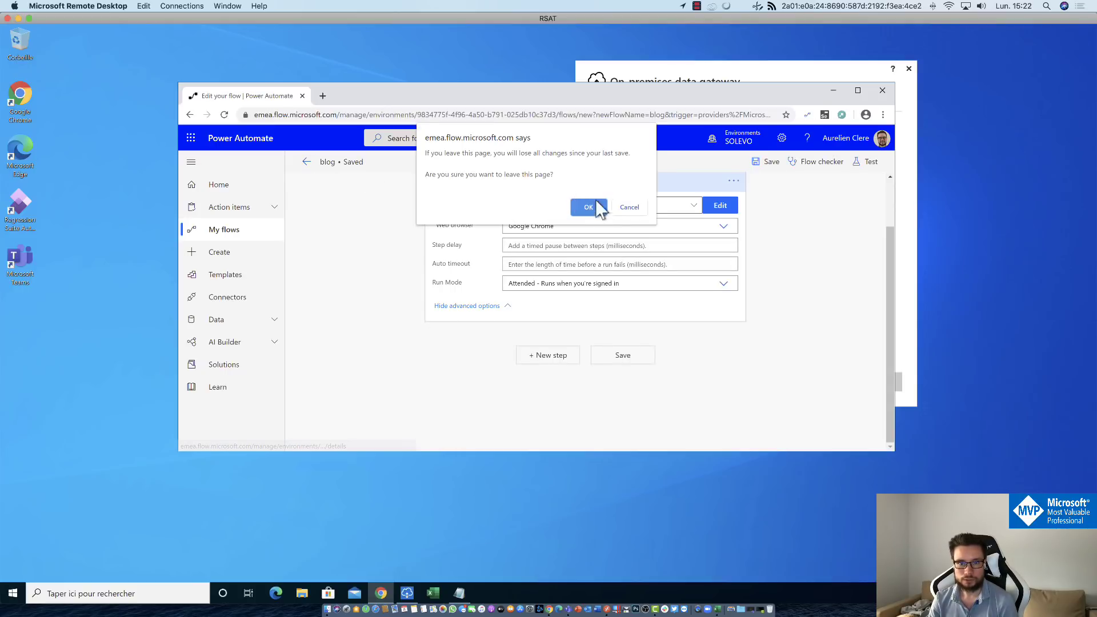
pyautogui.click(630, 206)
pyautogui.click(309, 167)
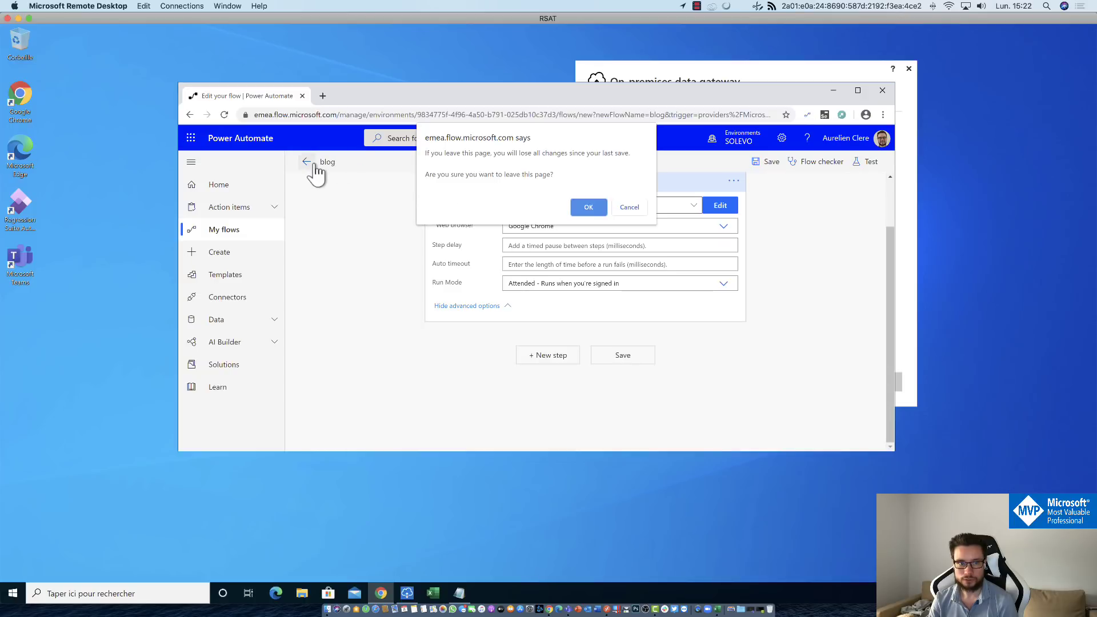
pyautogui.click(590, 207)
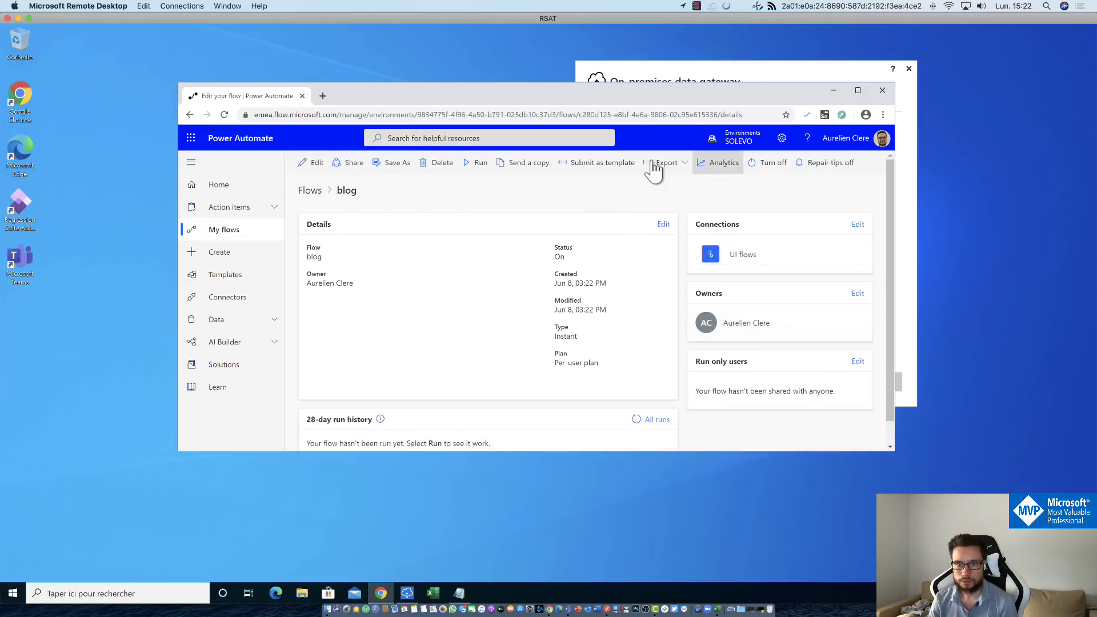
# Run the blog flow manually, and return to its details page once the automated browser has opened the PowerAzure365 site.
pyautogui.click(475, 169)
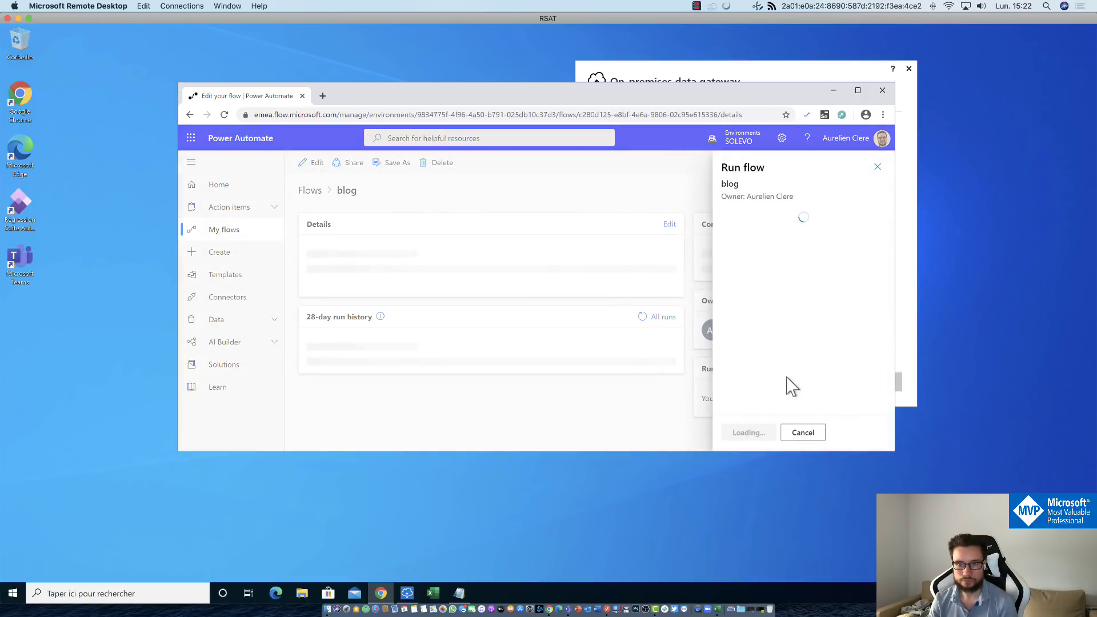
pyautogui.click(760, 434)
pyautogui.click(759, 436)
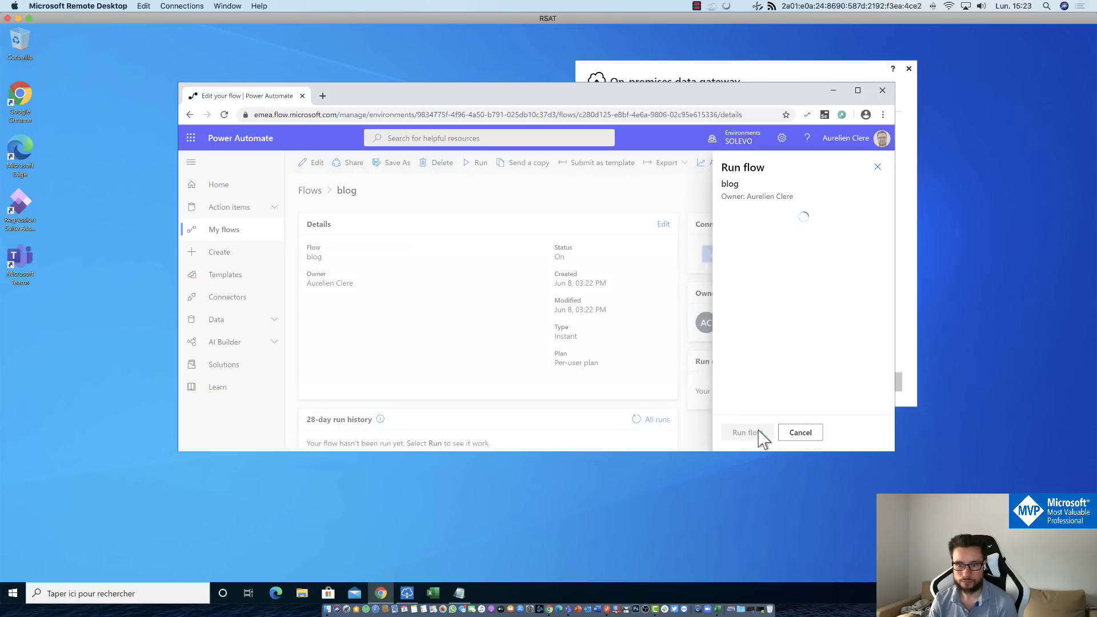
pyautogui.click(761, 439)
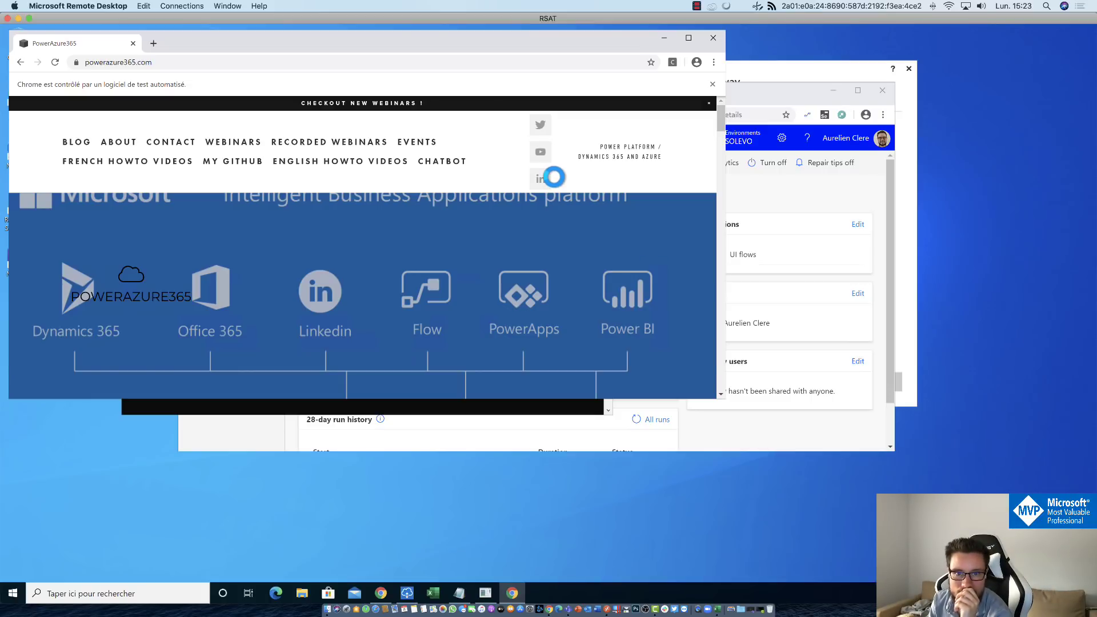
pyautogui.click(785, 210)
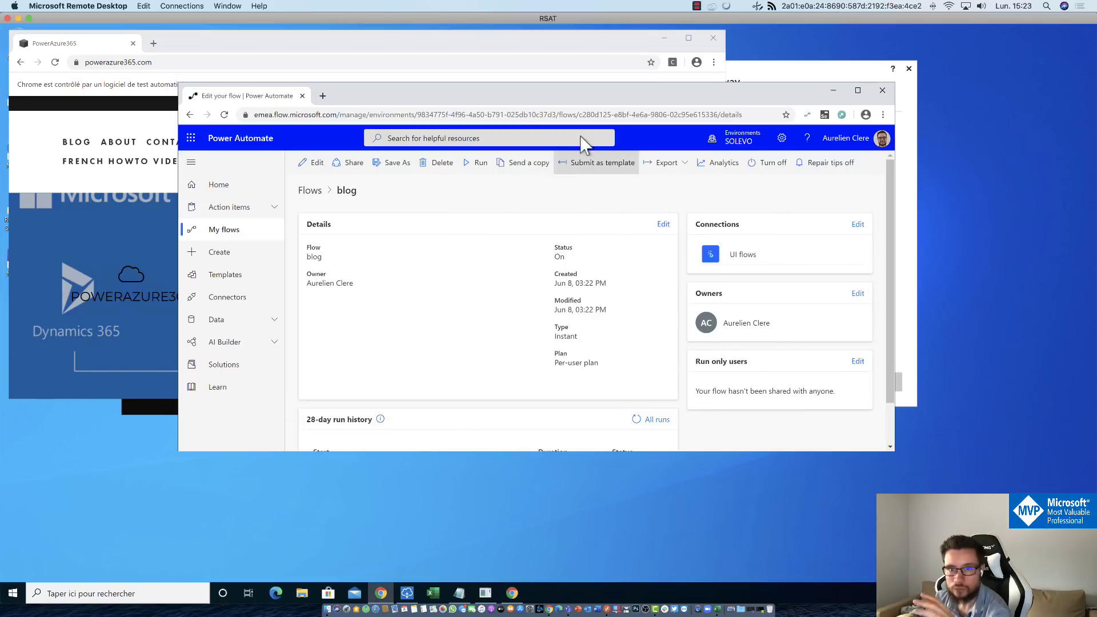
pyautogui.click(663, 37)
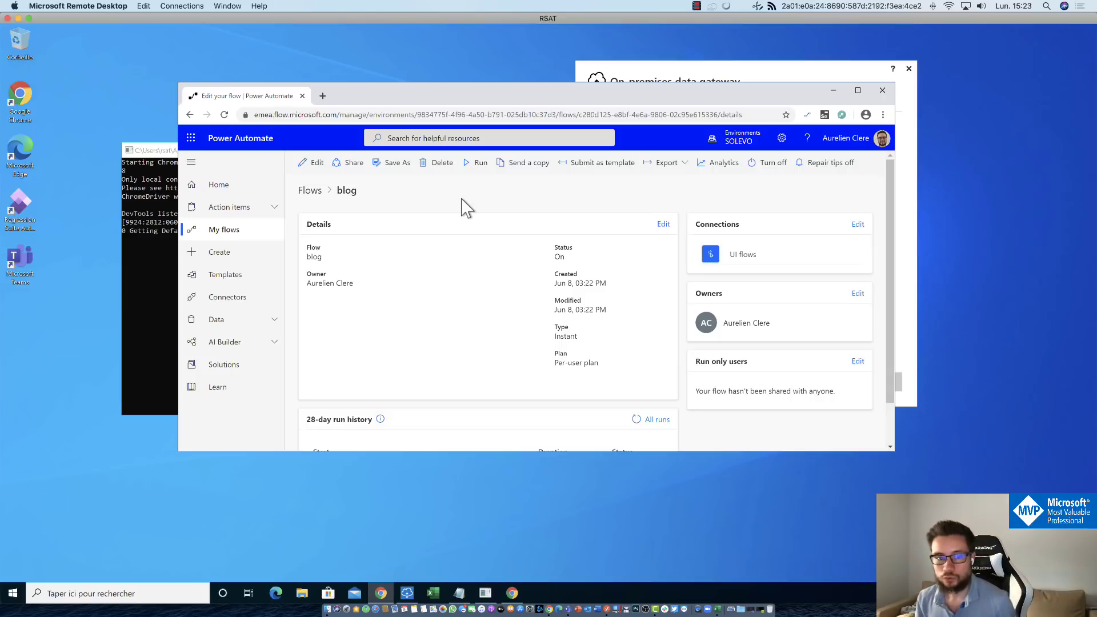
# Open the UI flow named test for editing in Selenium IDE from the list of UI flows.
pyautogui.click(266, 230)
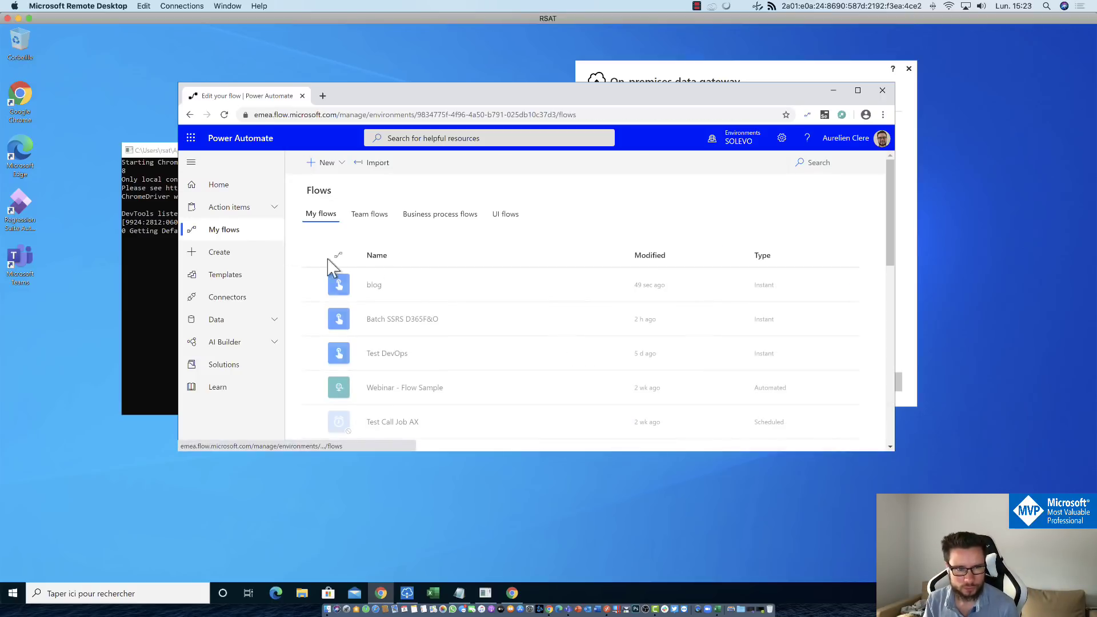
pyautogui.click(513, 218)
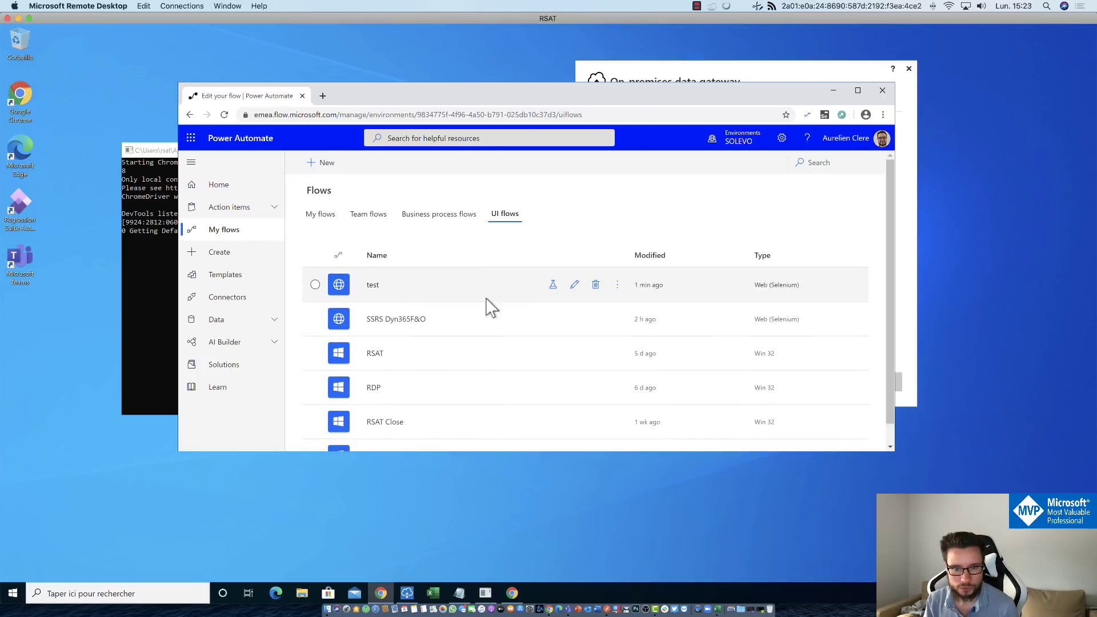
pyautogui.click(573, 289)
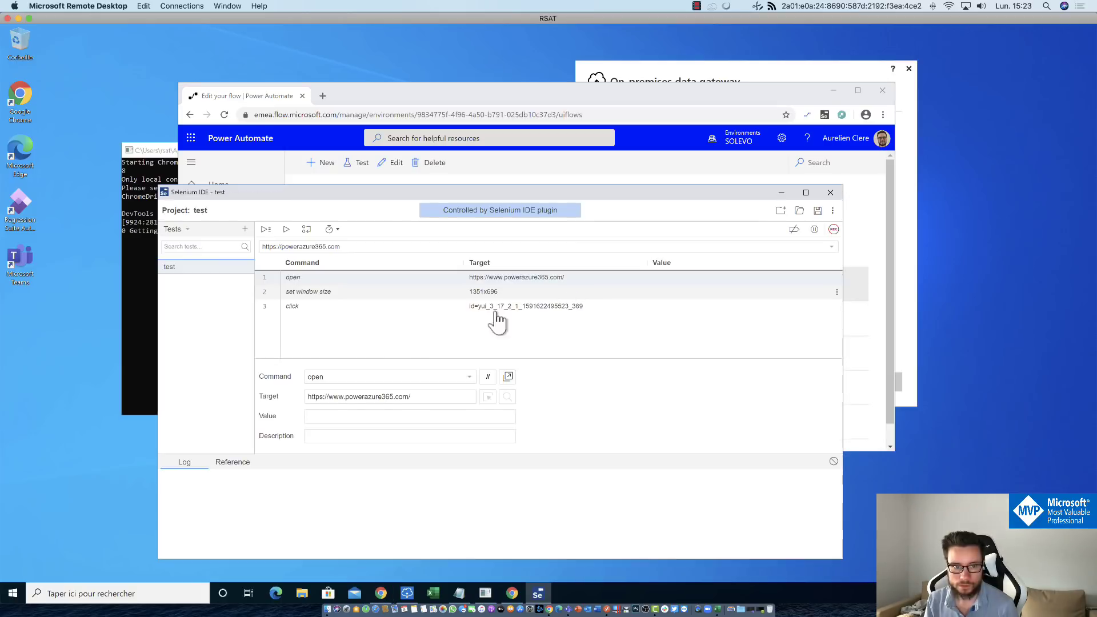
# Examine the recorded set window size and click commands, especially the target and value fields of set window size.
pyautogui.click(339, 307)
pyautogui.click(331, 292)
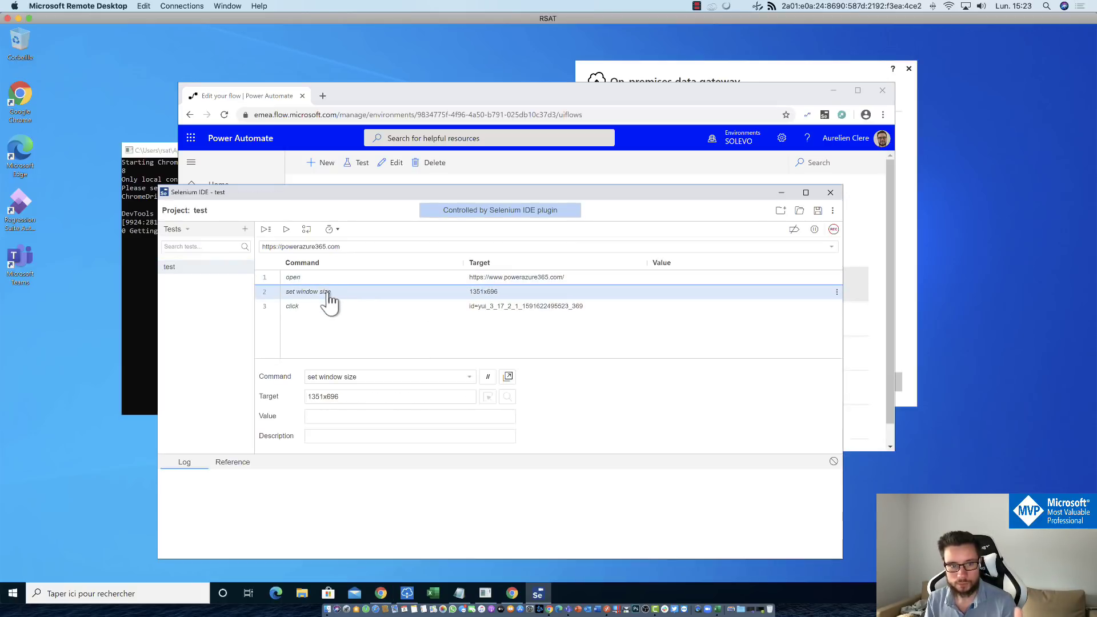
pyautogui.click(337, 307)
pyautogui.click(363, 292)
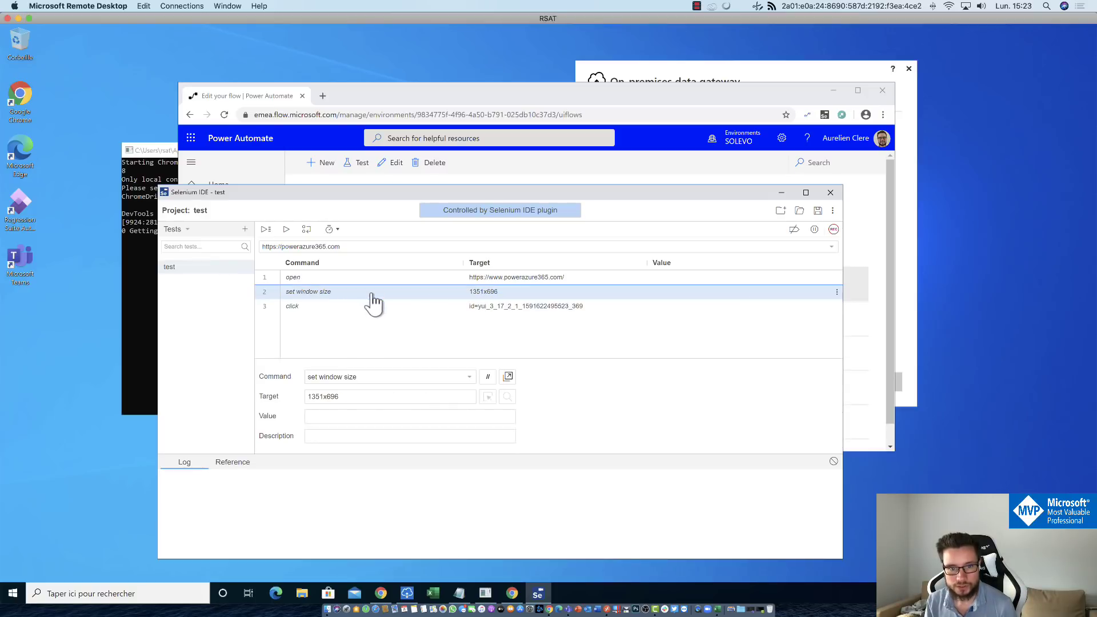
pyautogui.click(345, 416)
pyautogui.moveTo(338, 396); pyautogui.dragTo(330, 396)
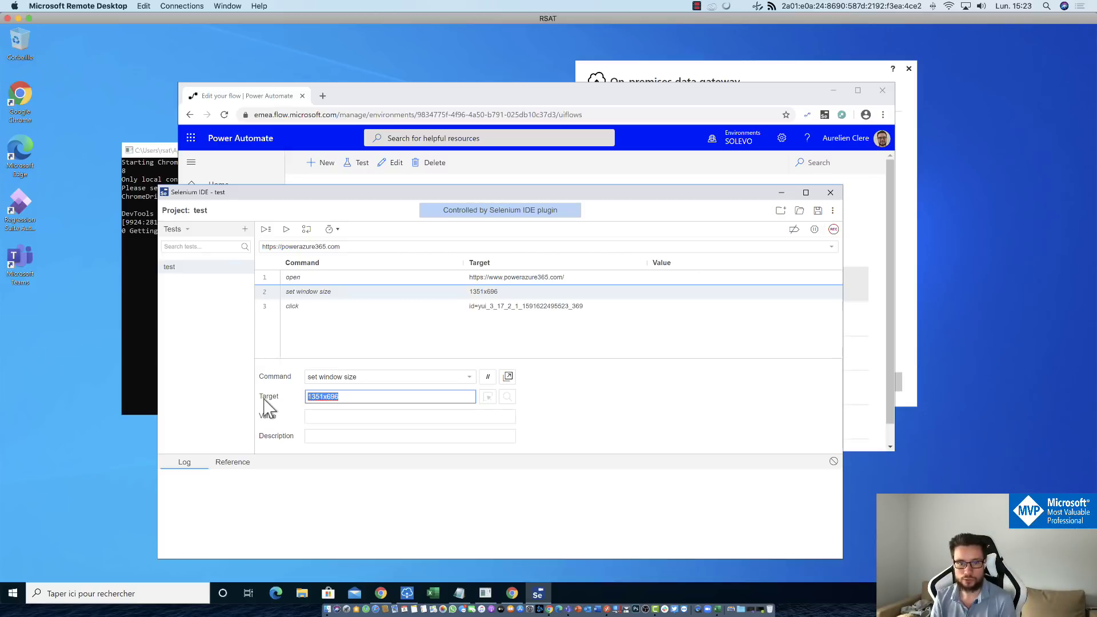
pyautogui.click(265, 399)
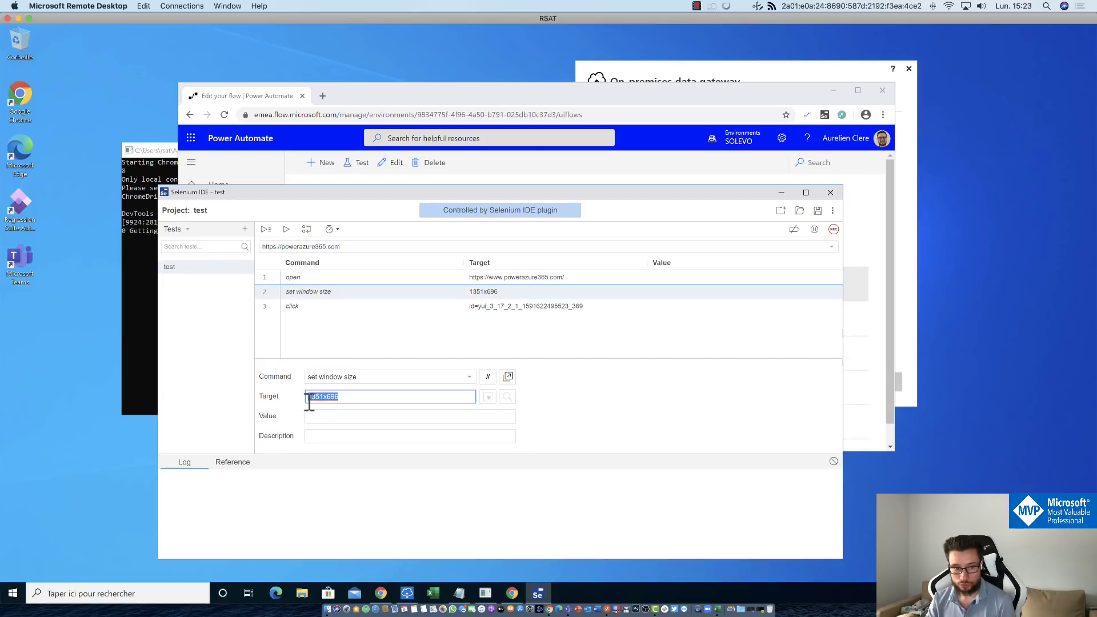
pyautogui.click(327, 415)
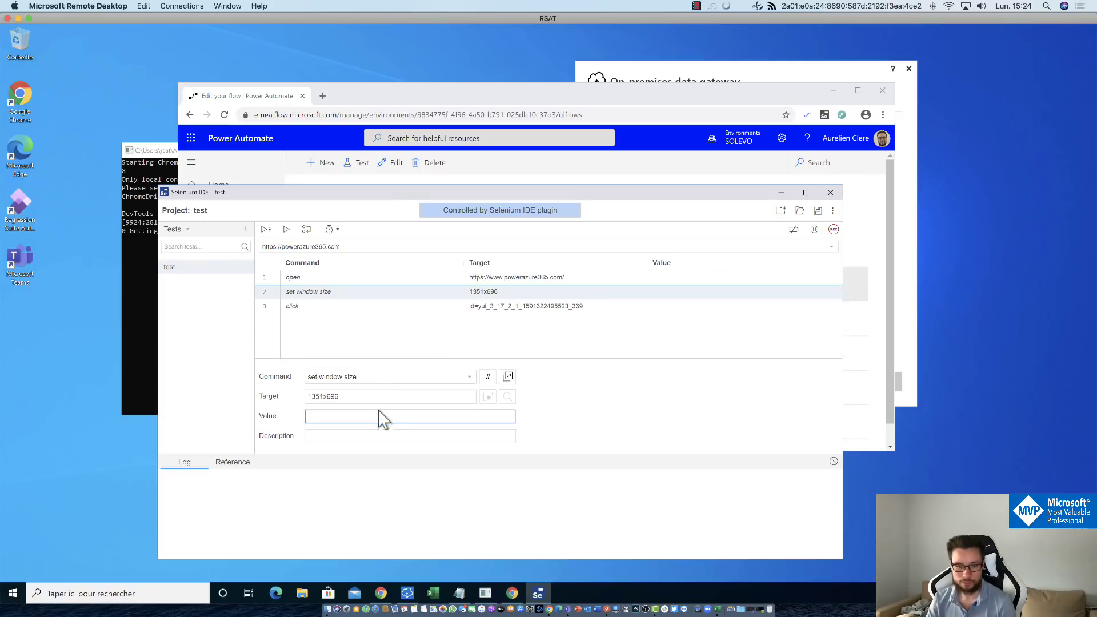
# Switch to the local Chrome and read in the Microsoft docs how variables define inputs in Web UI flows.
pyautogui.click(549, 608)
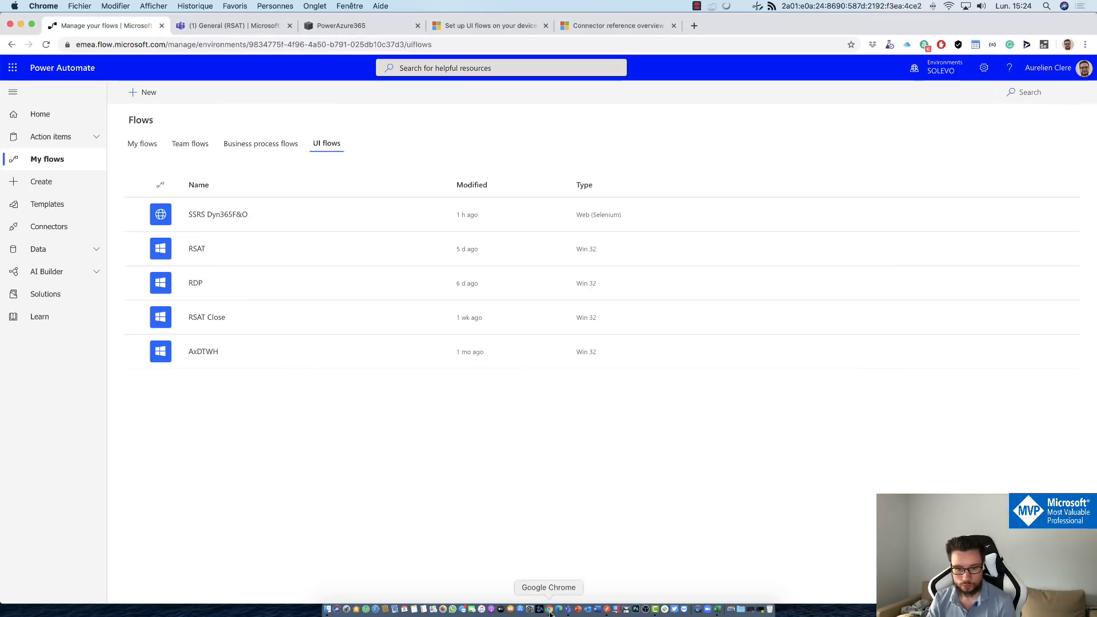
pyautogui.click(521, 26)
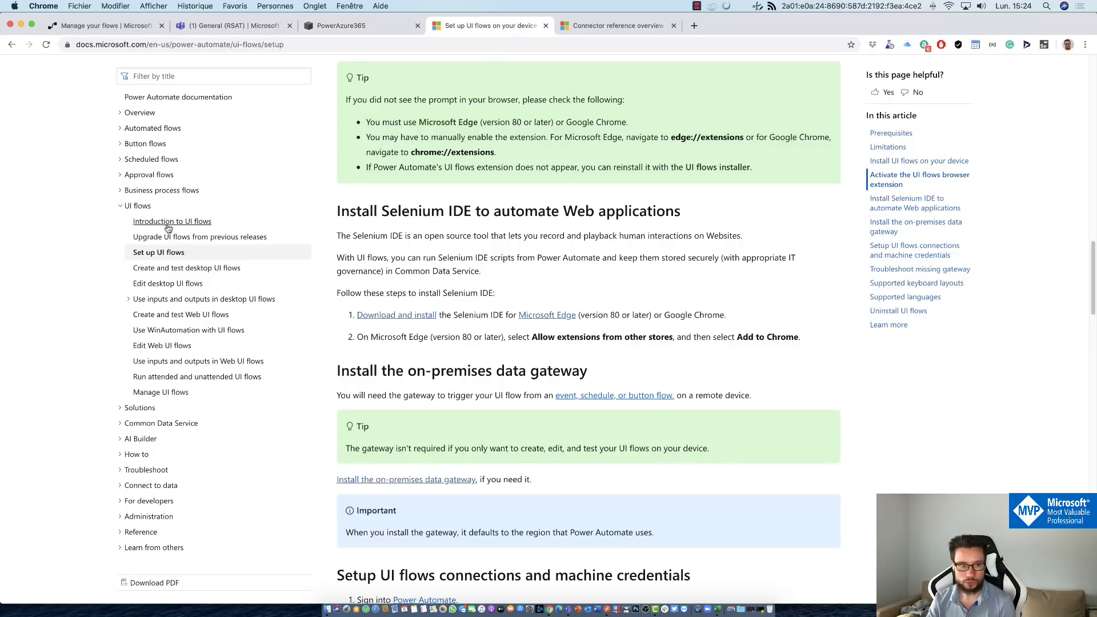
pyautogui.click(178, 362)
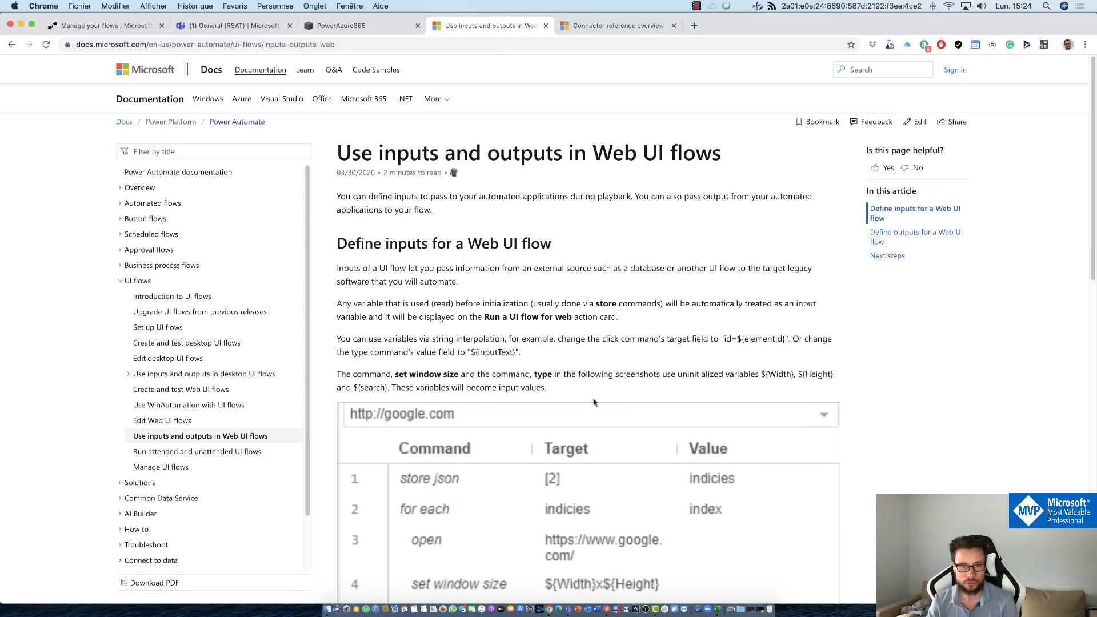
pyautogui.scroll(-1, 593, 402)
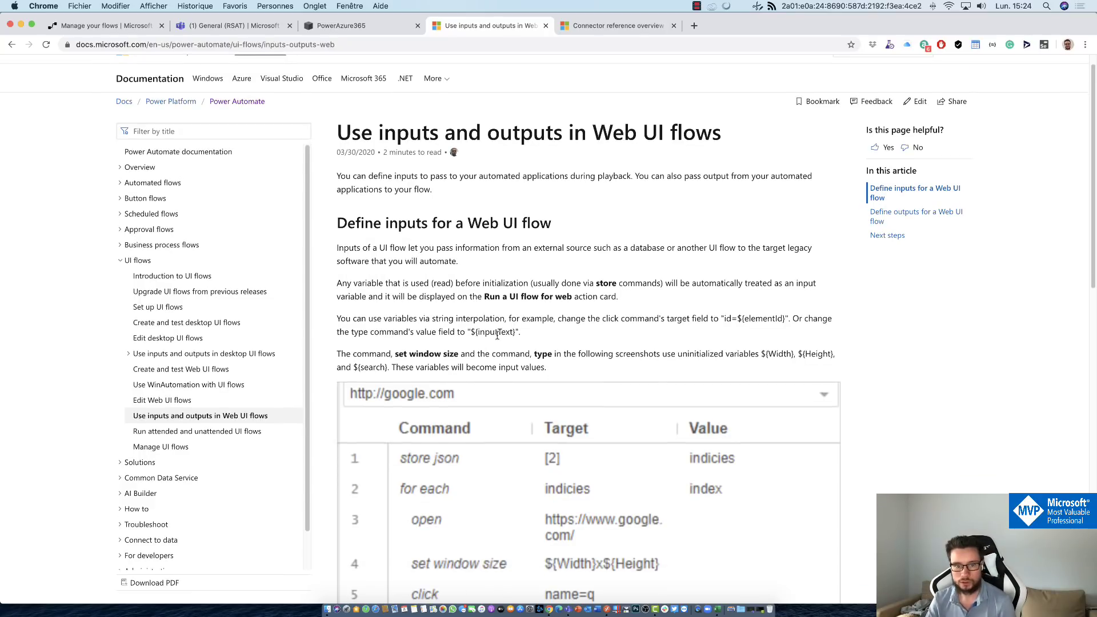
pyautogui.moveTo(515, 328); pyautogui.dragTo(472, 329)
pyautogui.scroll(-5, 713, 437)
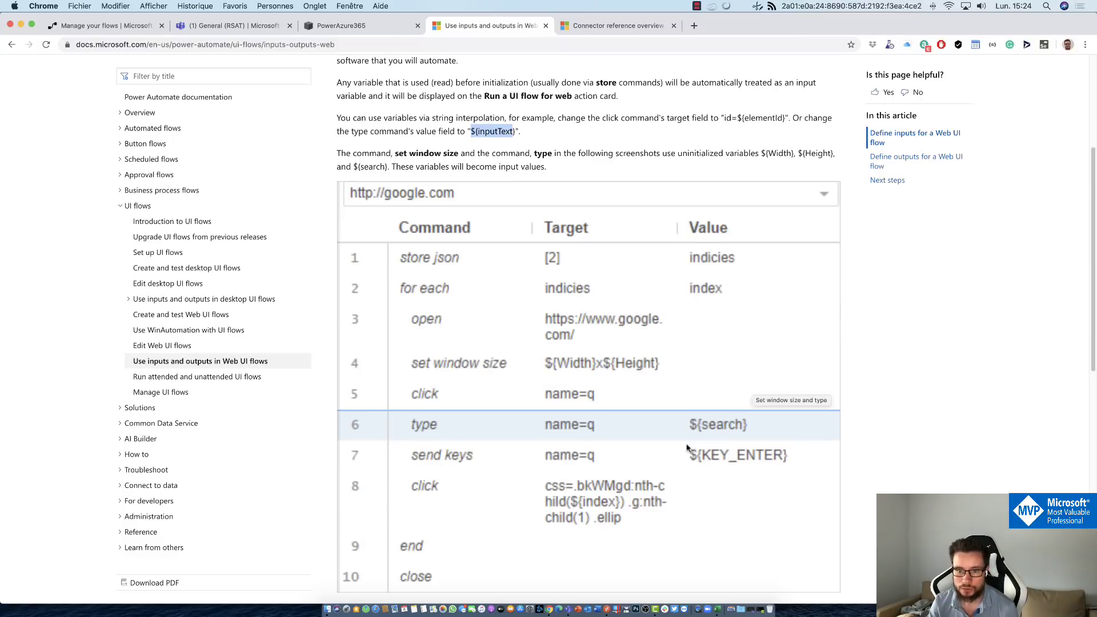
pyautogui.scroll(-1, 708, 431)
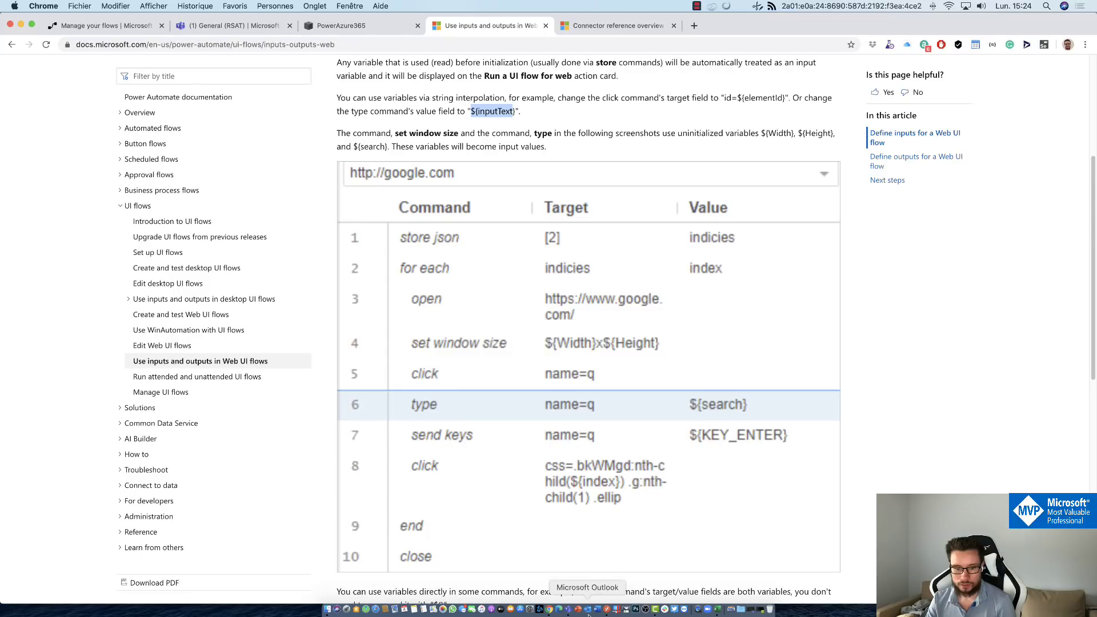
# Switch back to the RSAT remote desktop session and close Selenium IDE for the test flow.
pyautogui.click(588, 610)
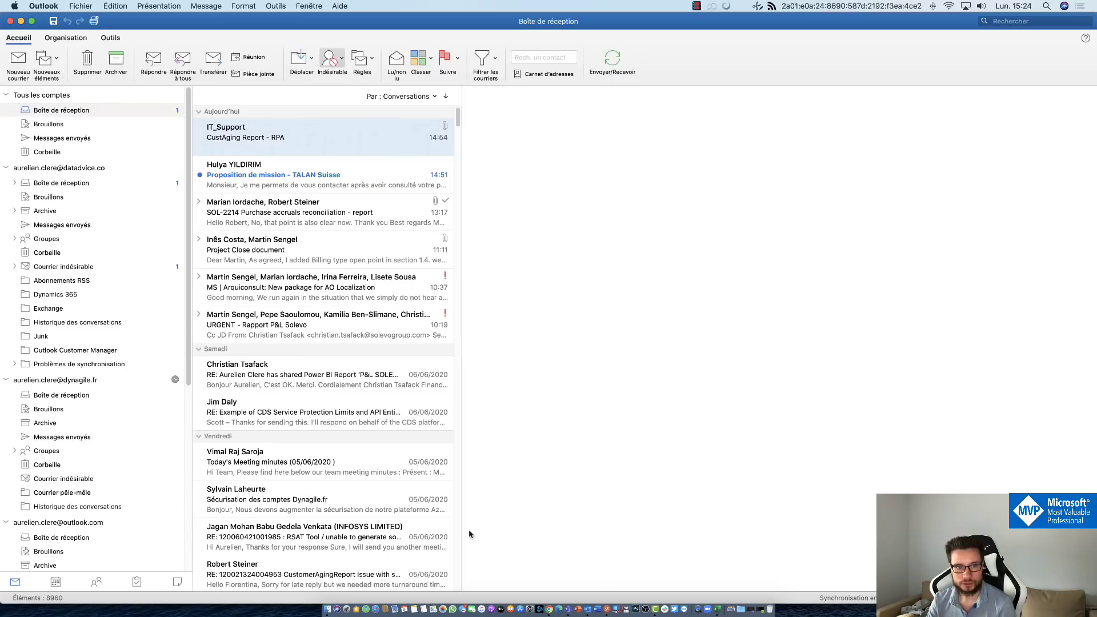
pyautogui.click(20, 21)
pyautogui.click(130, 28)
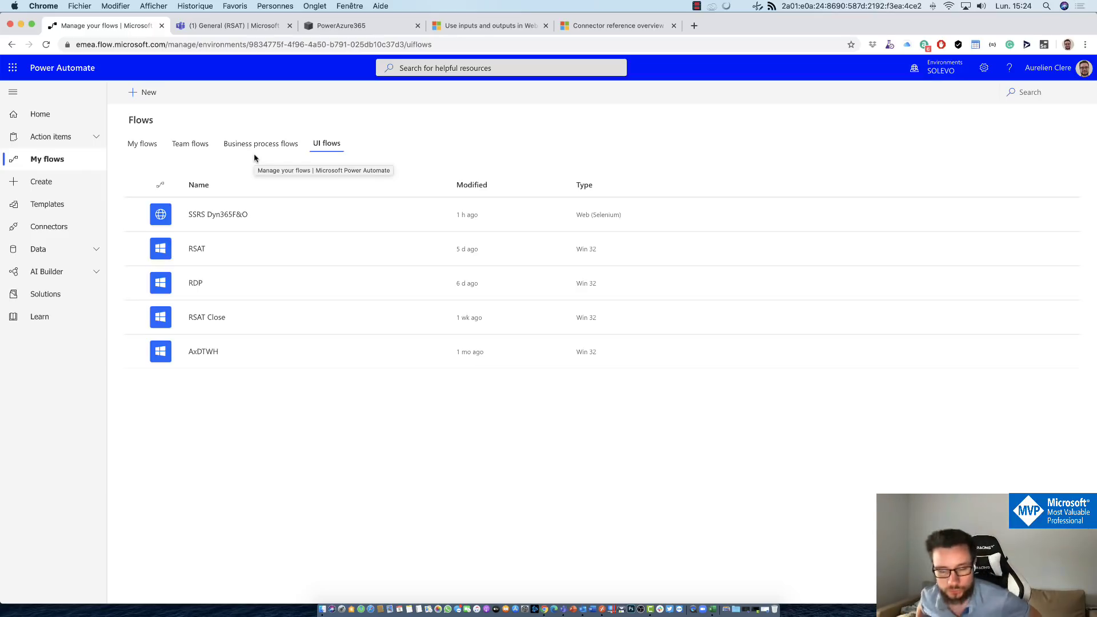
pyautogui.click(606, 609)
pyautogui.click(601, 292)
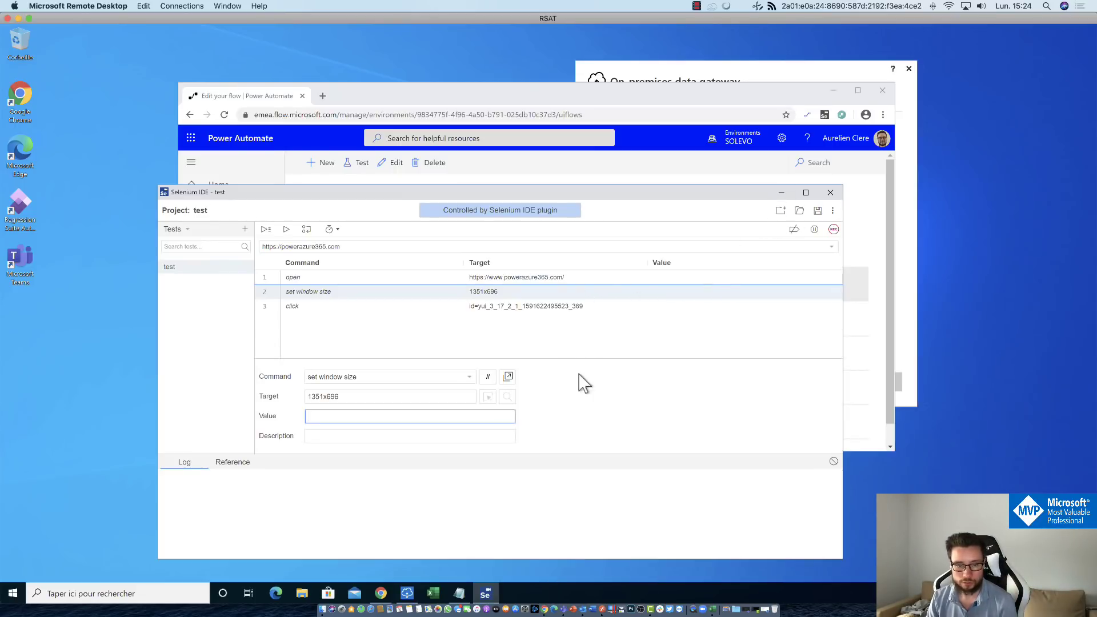
pyautogui.click(830, 192)
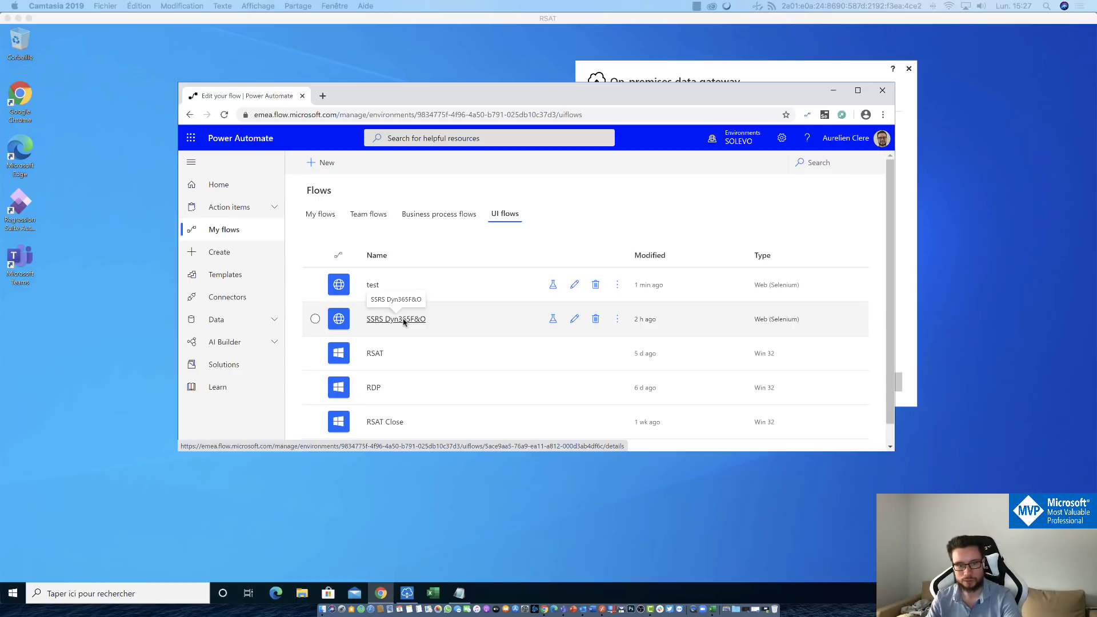
pyautogui.click(391, 585)
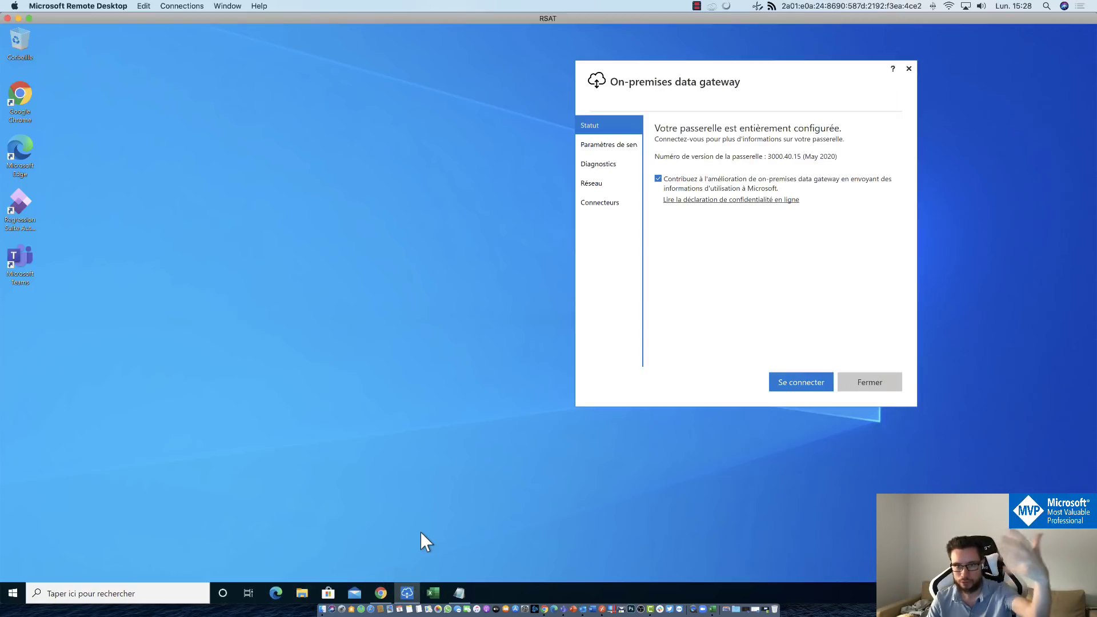
pyautogui.click(381, 592)
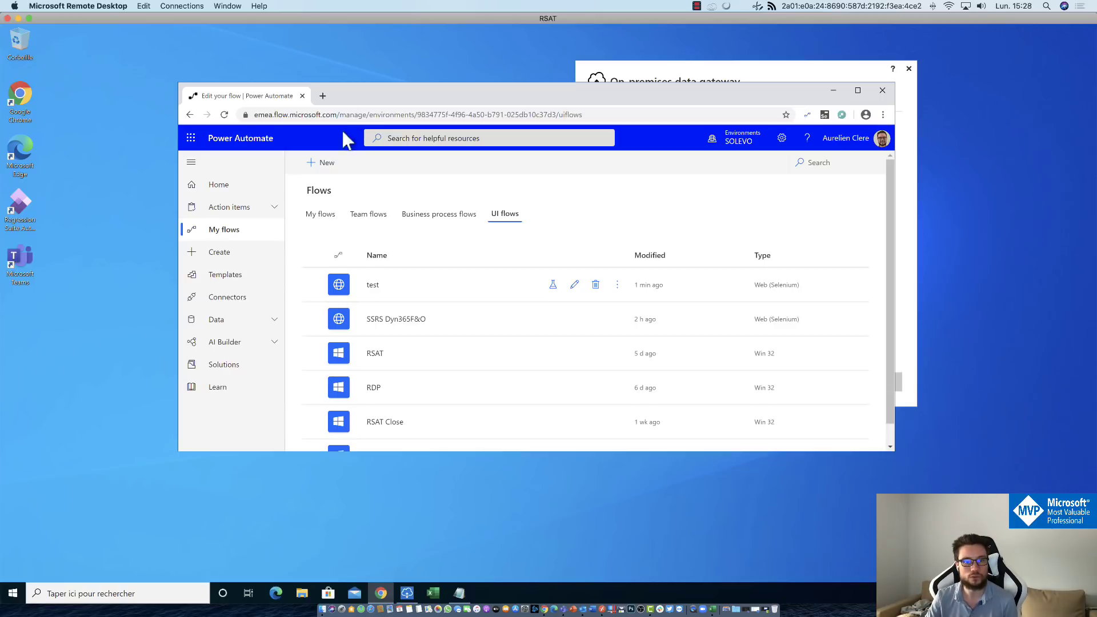
pyautogui.click(326, 163)
pyautogui.click(667, 258)
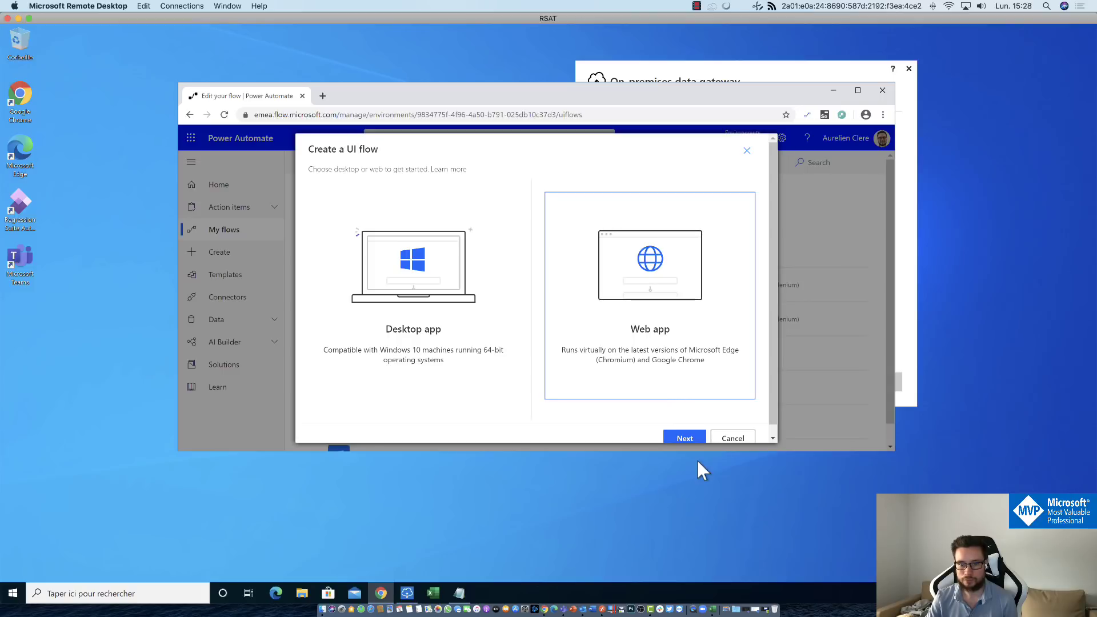
pyautogui.click(678, 430)
pyautogui.click(652, 231)
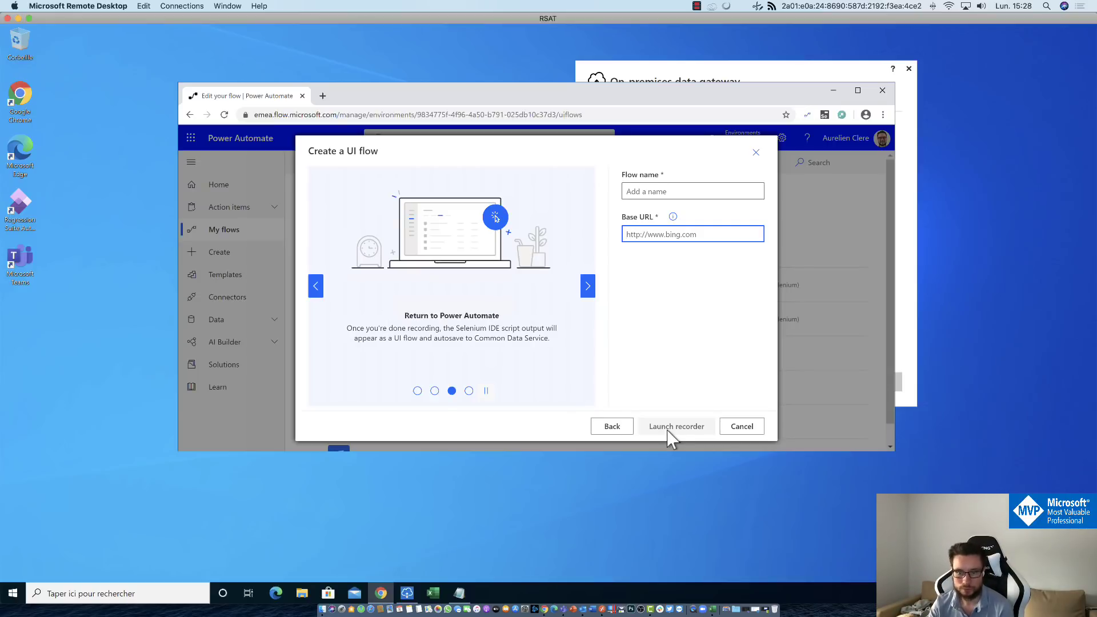
pyautogui.click(735, 428)
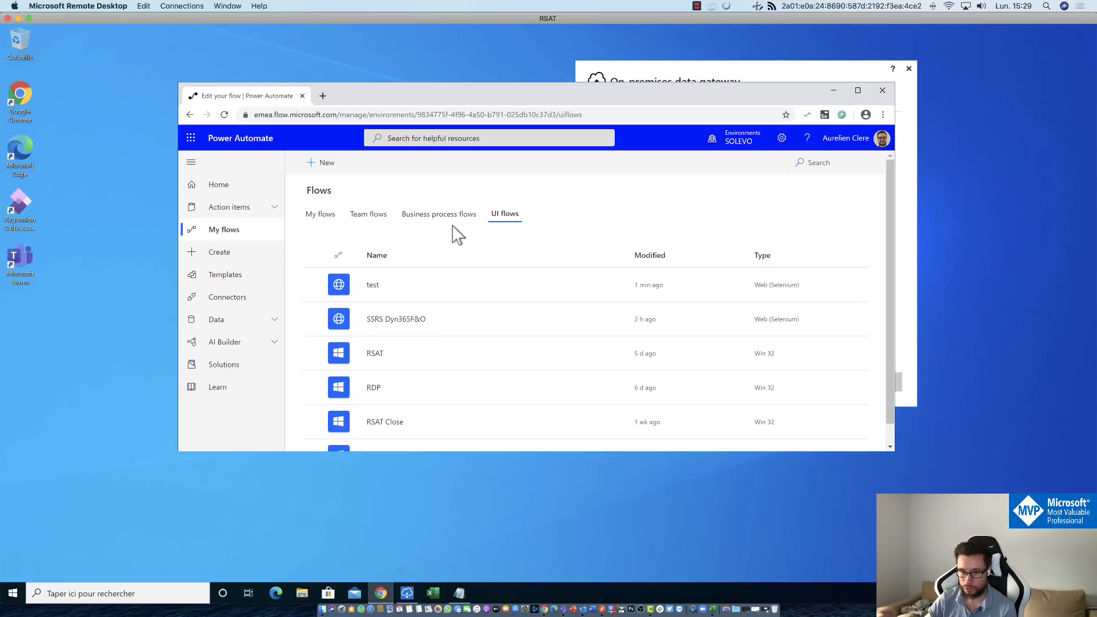
# Review the recorded commands of the UI flow test in Selenium IDE and close the editor.
pyautogui.moveTo(553, 297)
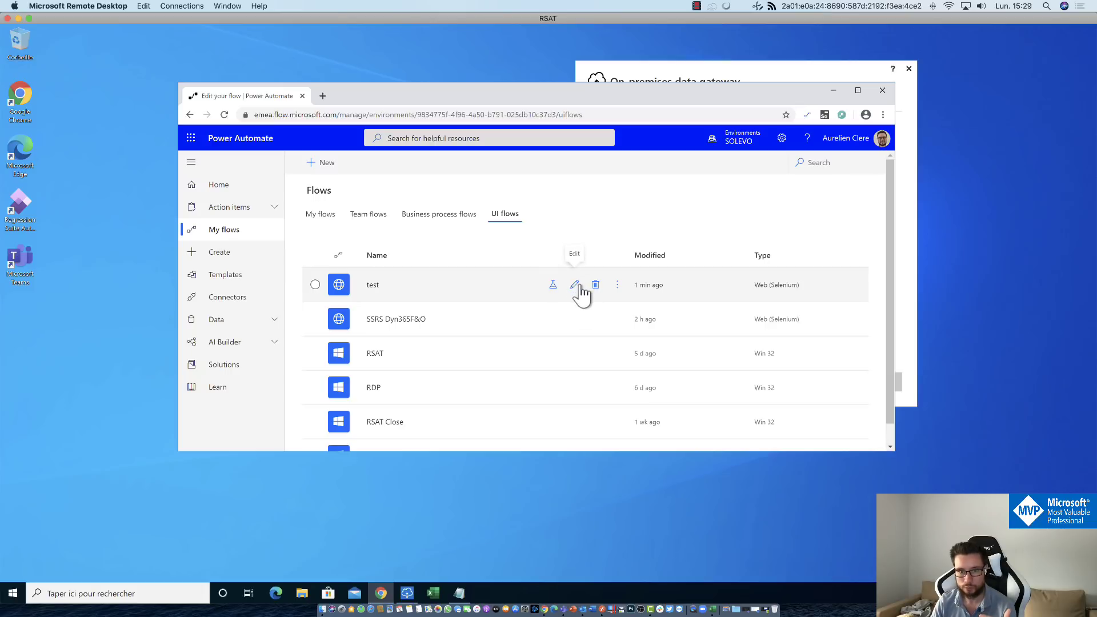
pyautogui.click(577, 287)
pyautogui.click(576, 284)
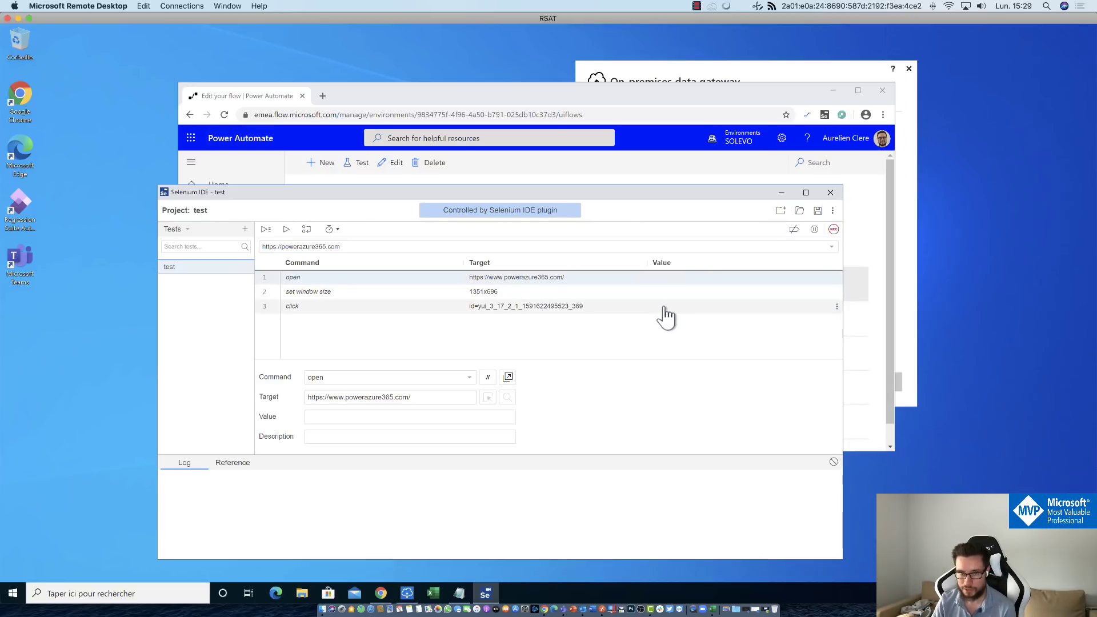
pyautogui.click(828, 191)
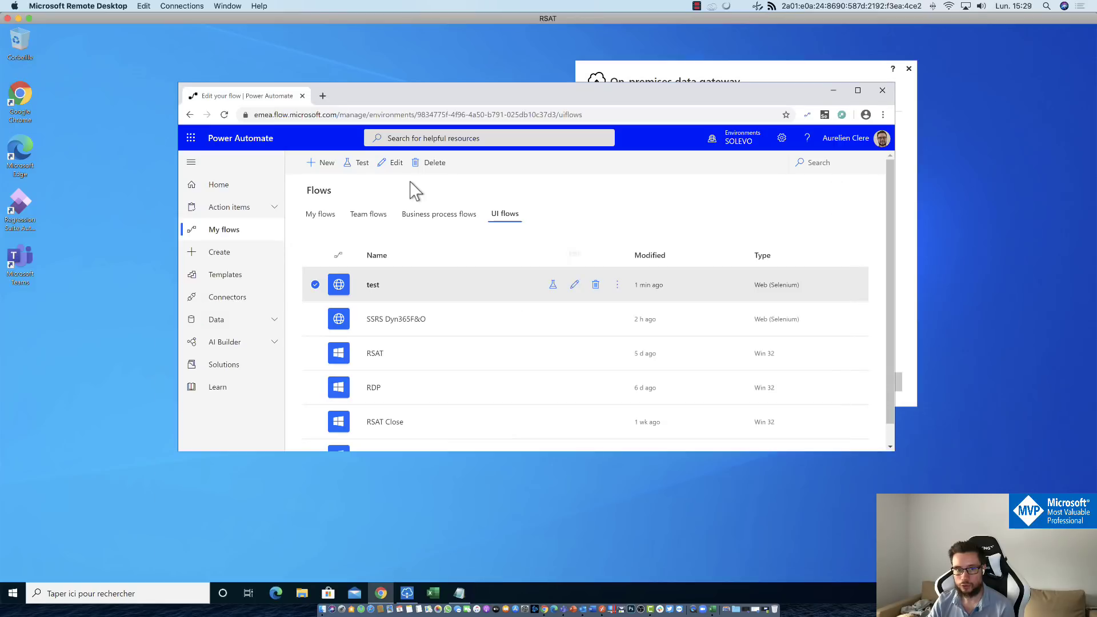
# Open the Batch SSRS D365F&O flow from the personal flows for editing and check its manual trigger for inputs.
pyautogui.click(320, 215)
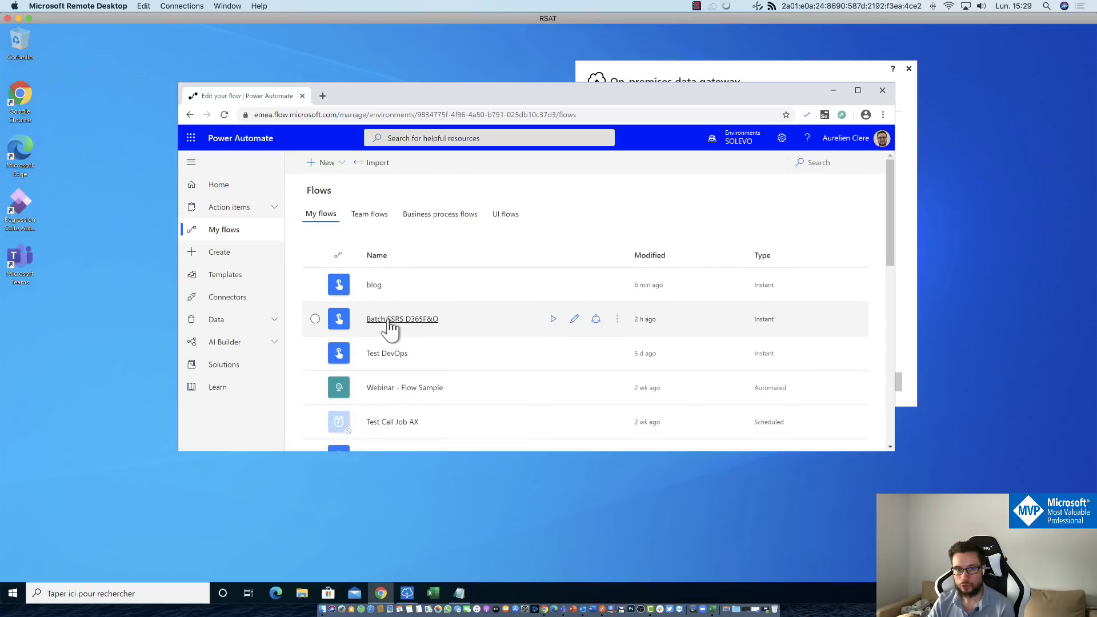
pyautogui.click(387, 321)
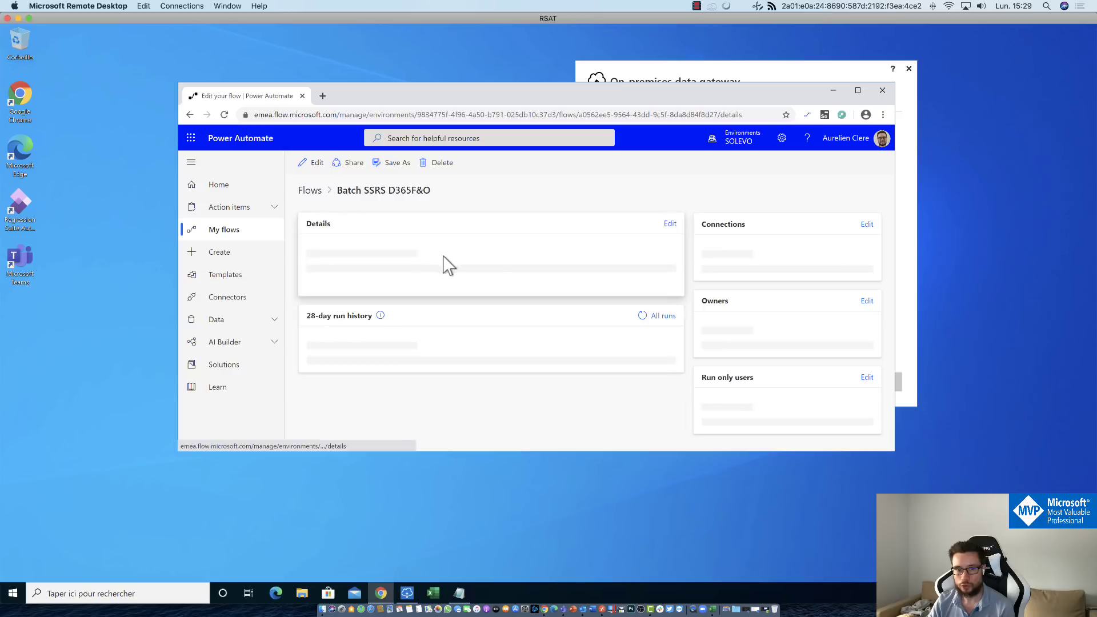
pyautogui.click(322, 169)
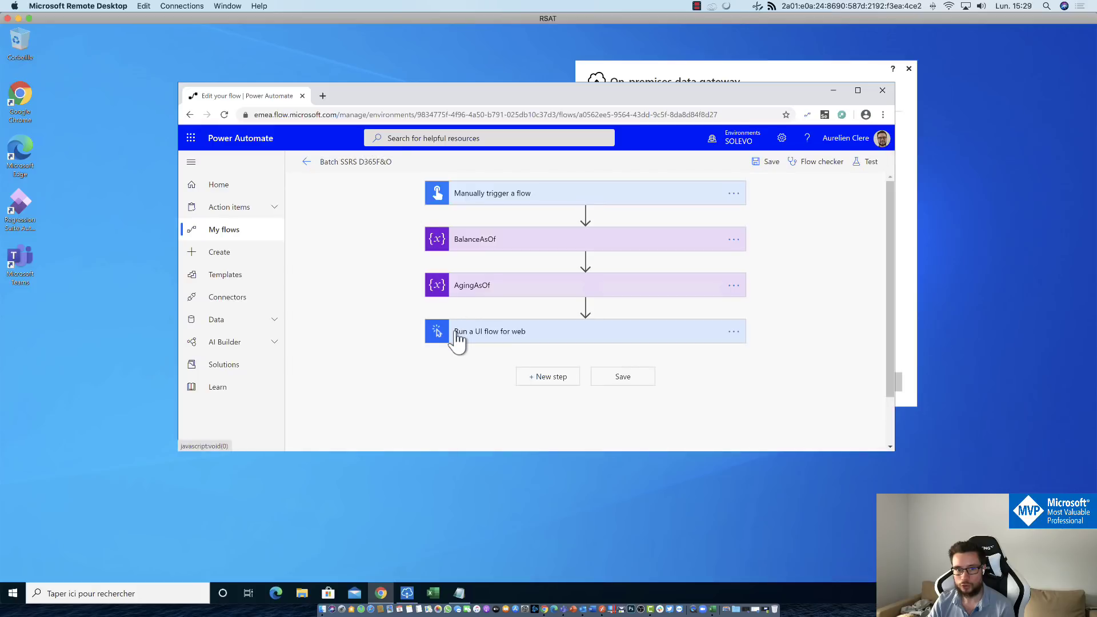
pyautogui.click(485, 197)
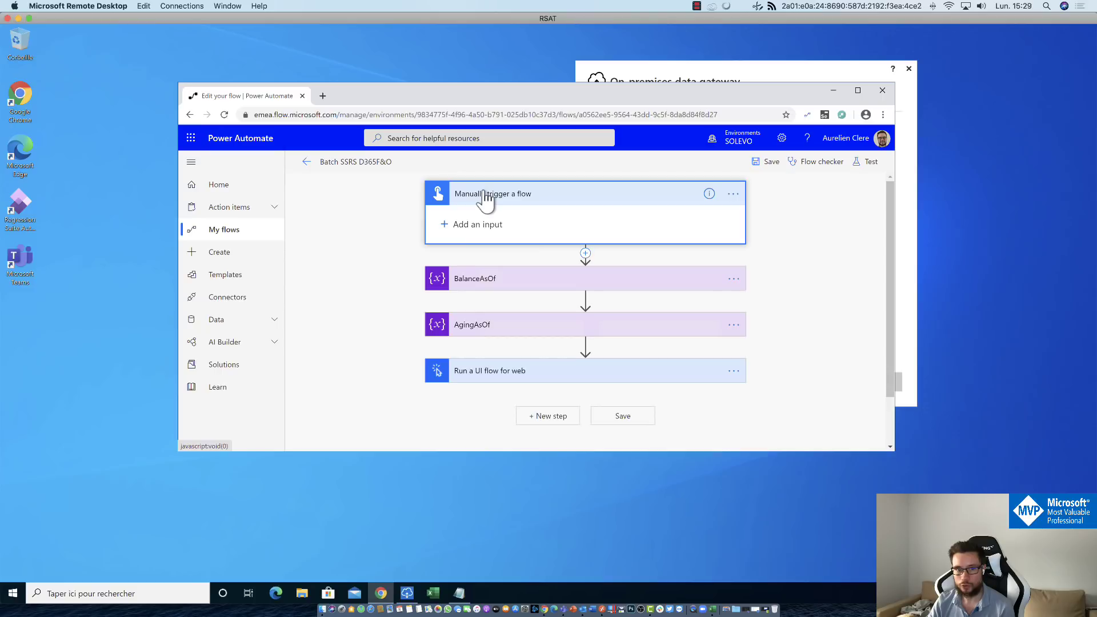
pyautogui.click(485, 198)
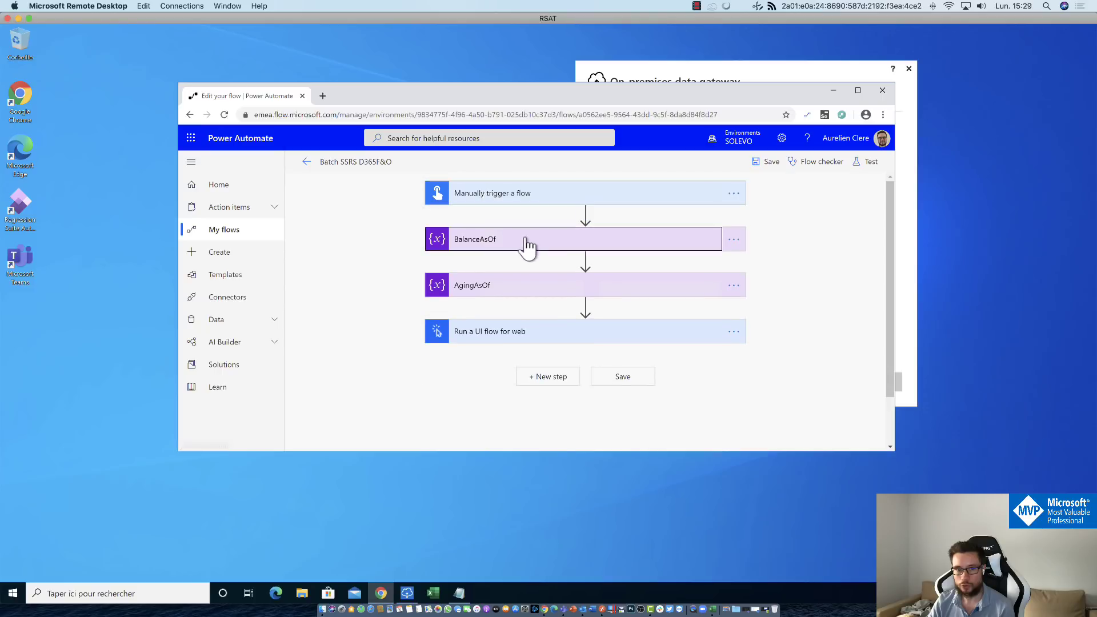
# Expand BalanceAsOf, AgingAsOf and Run a UI flow for web, and examine the date expressions passed to the agingAsOf and balanceAsOf inputs.
pyautogui.click(529, 240)
pyautogui.click(474, 363)
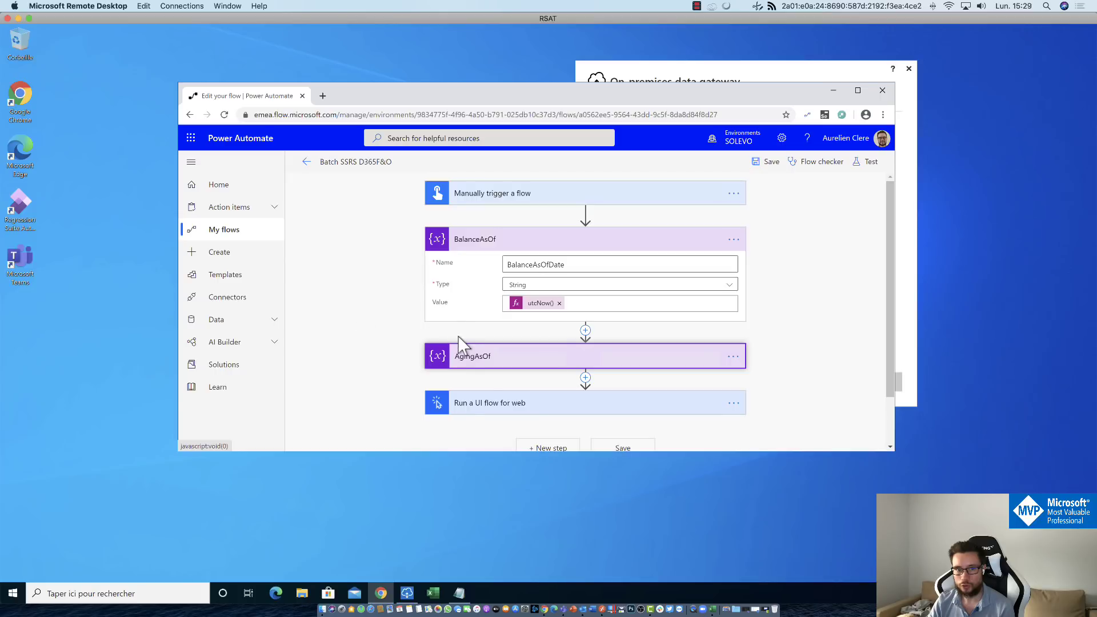
pyautogui.click(457, 359)
pyautogui.click(465, 389)
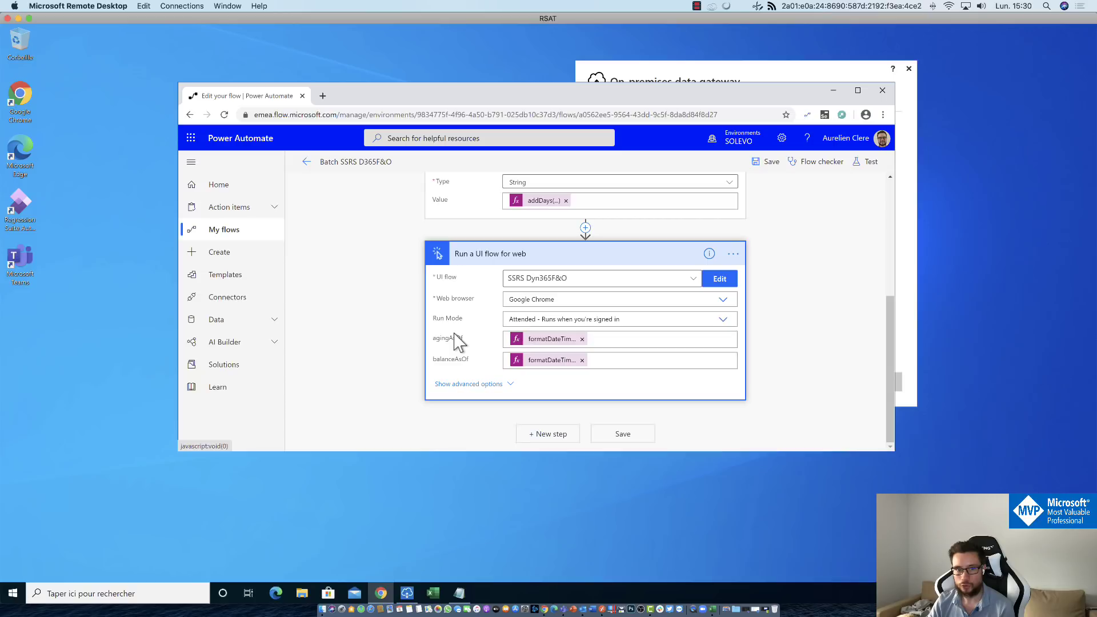
pyautogui.scroll(1, 458, 343)
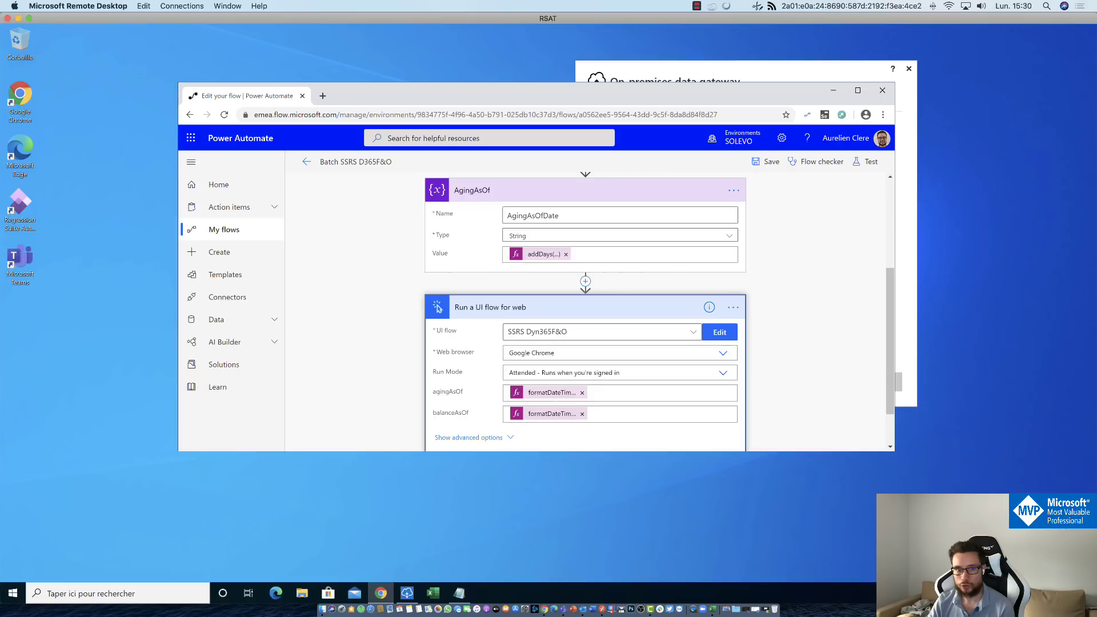
pyautogui.scroll(2, 567, 242)
pyautogui.scroll(1, 567, 242)
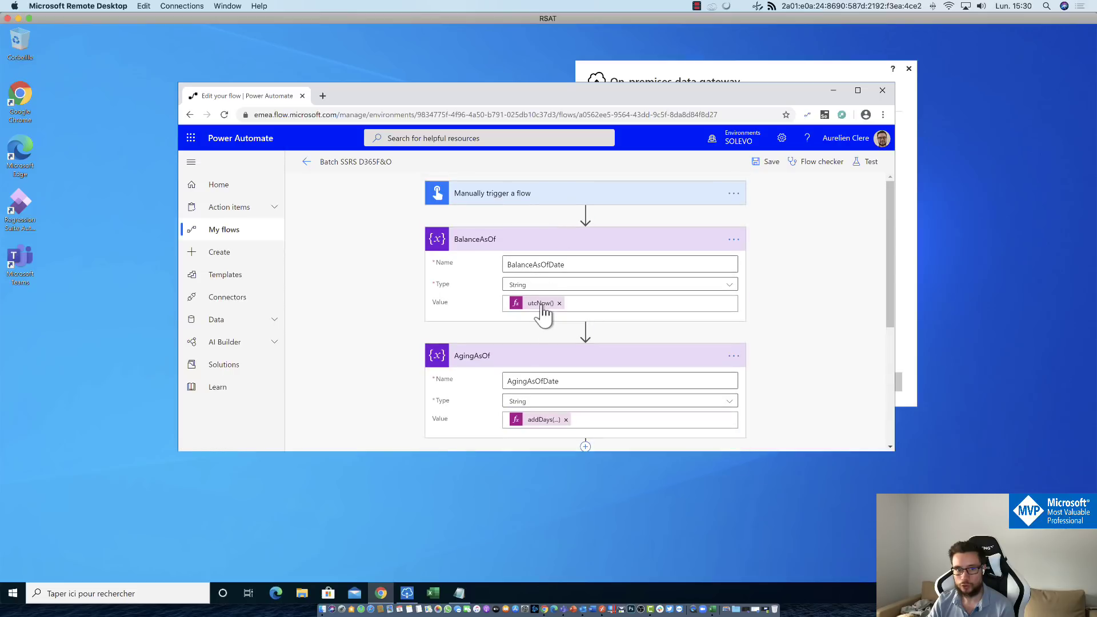
pyautogui.scroll(-2, 574, 365)
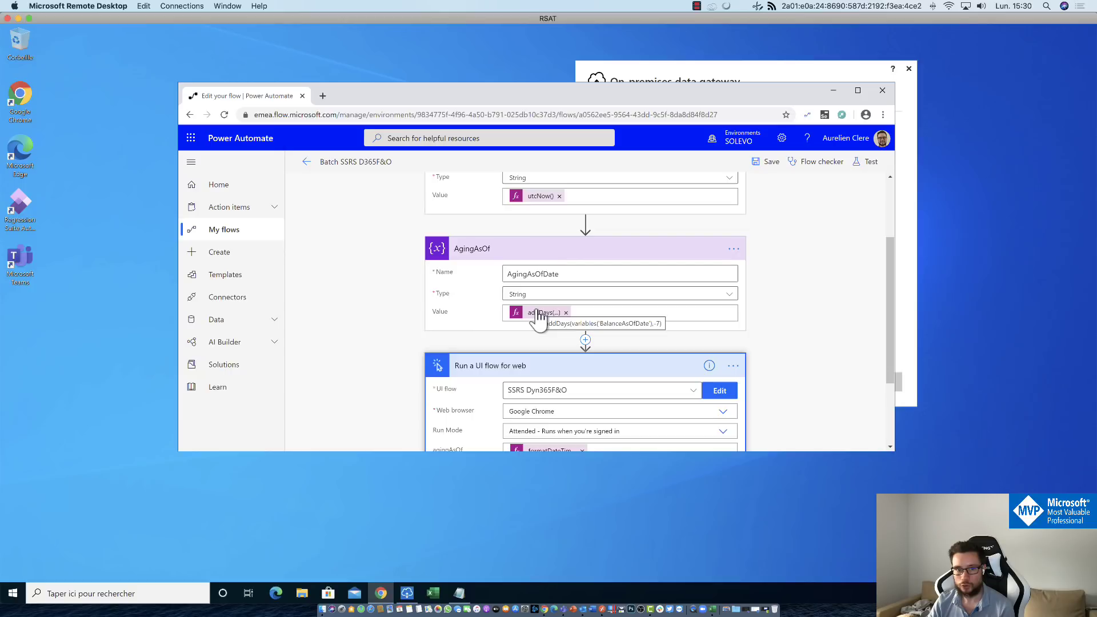
pyautogui.scroll(-2, 538, 316)
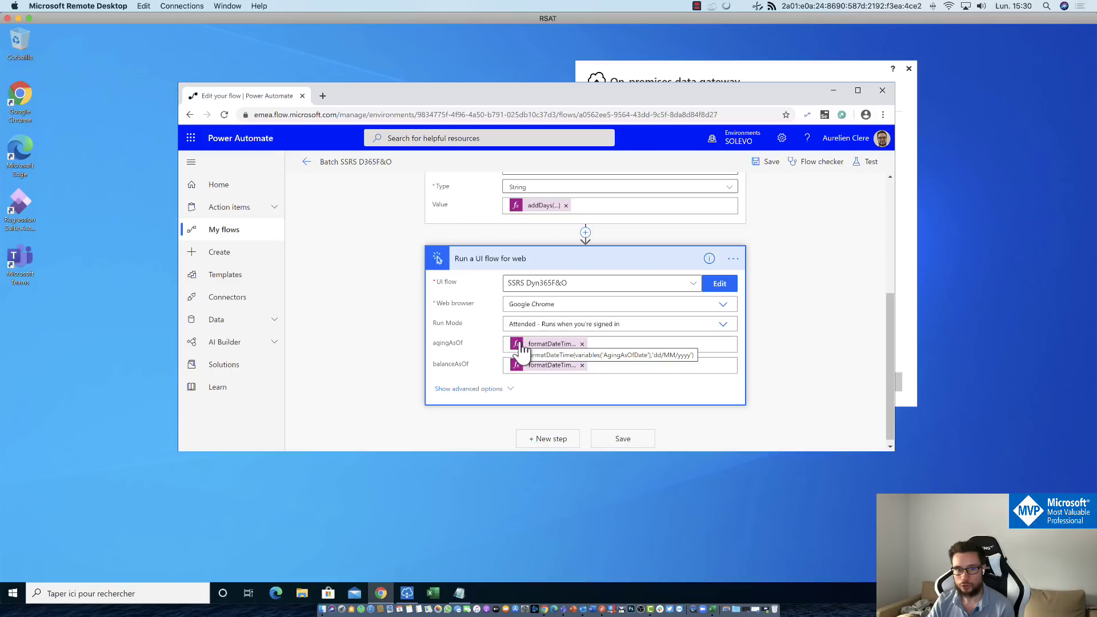
pyautogui.scroll(3, 521, 350)
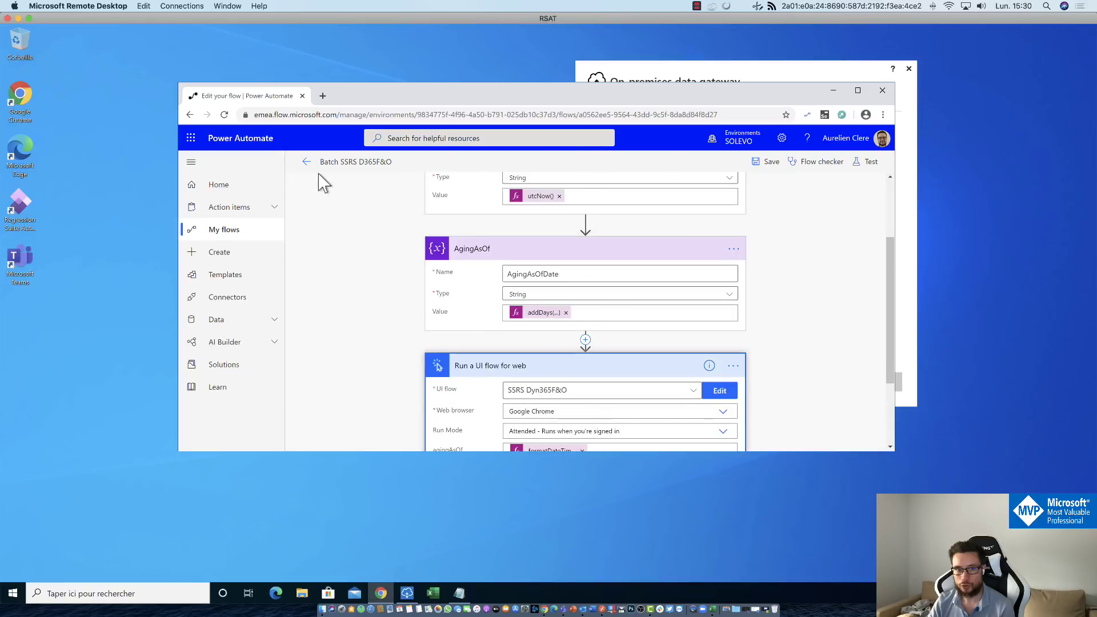
# Return to the details of Batch SSRS D365F&O and run the flow.
pyautogui.click(306, 162)
pyautogui.click(479, 163)
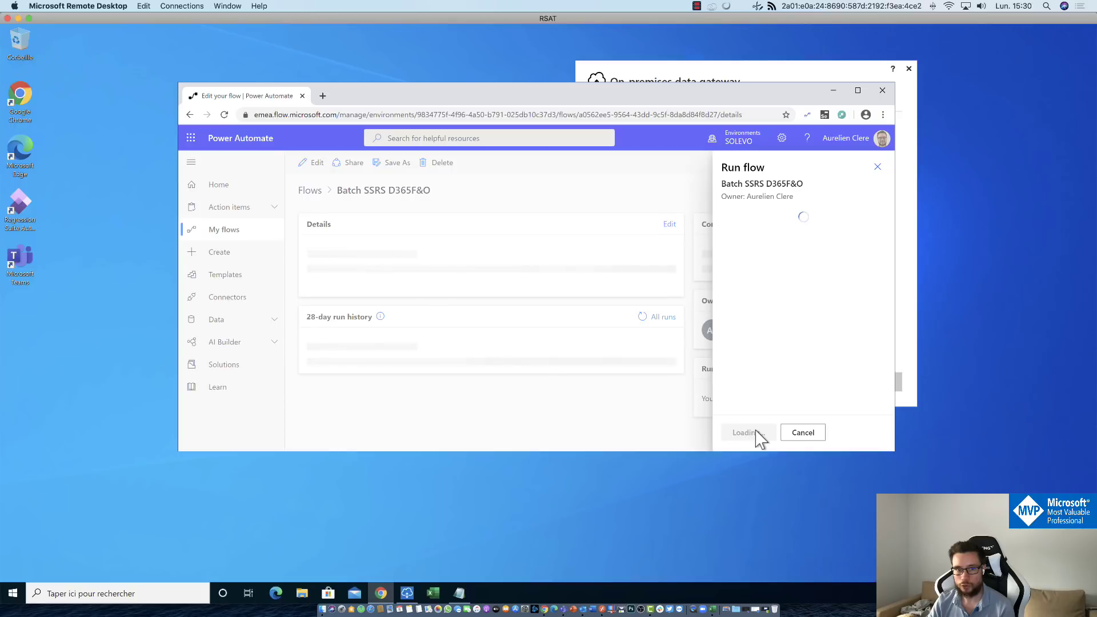
pyautogui.click(756, 432)
pyautogui.click(756, 432)
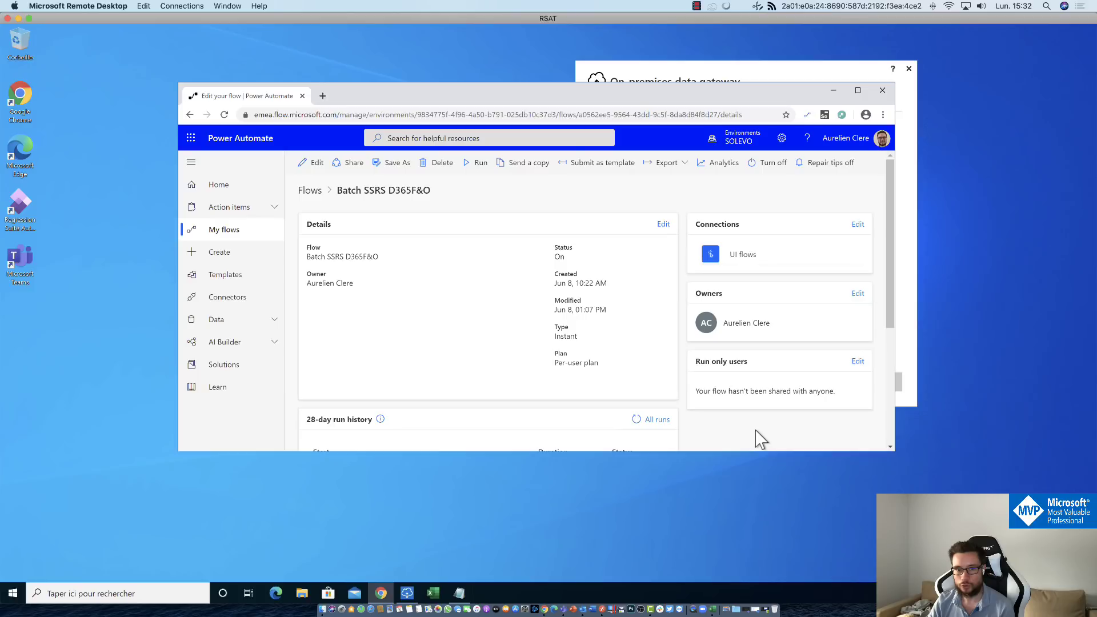
# Switch to Outlook and open the CustAging Report - RPA email to check its attached customer aging report.
pyautogui.click(582, 609)
pyautogui.doubleClick(242, 144)
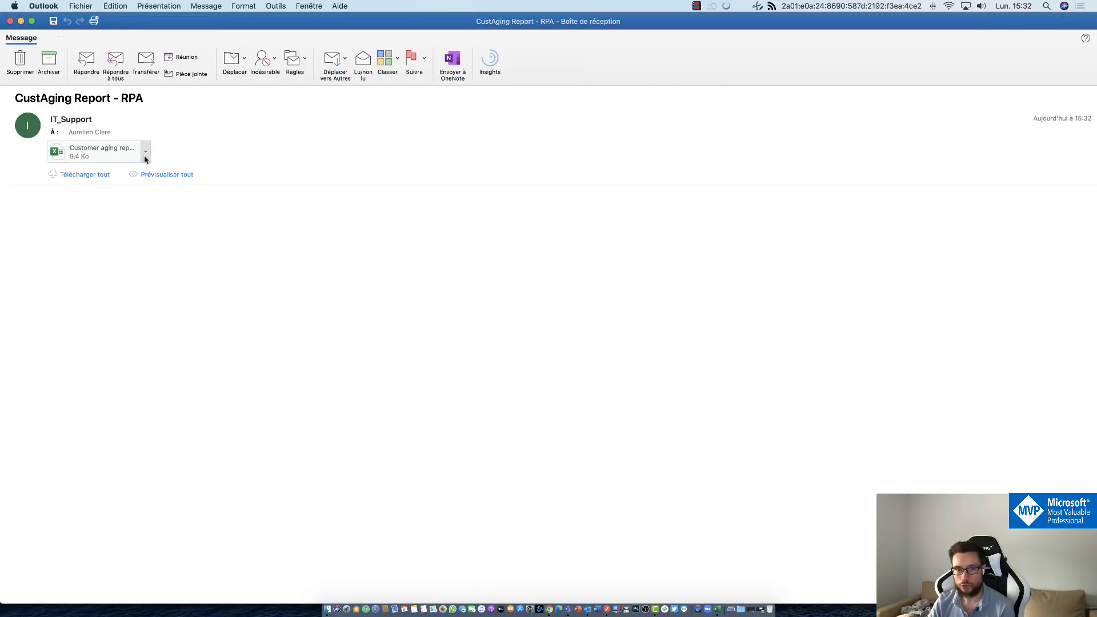
pyautogui.moveTo(118, 98); pyautogui.dragTo(142, 101)
pyautogui.click(163, 100)
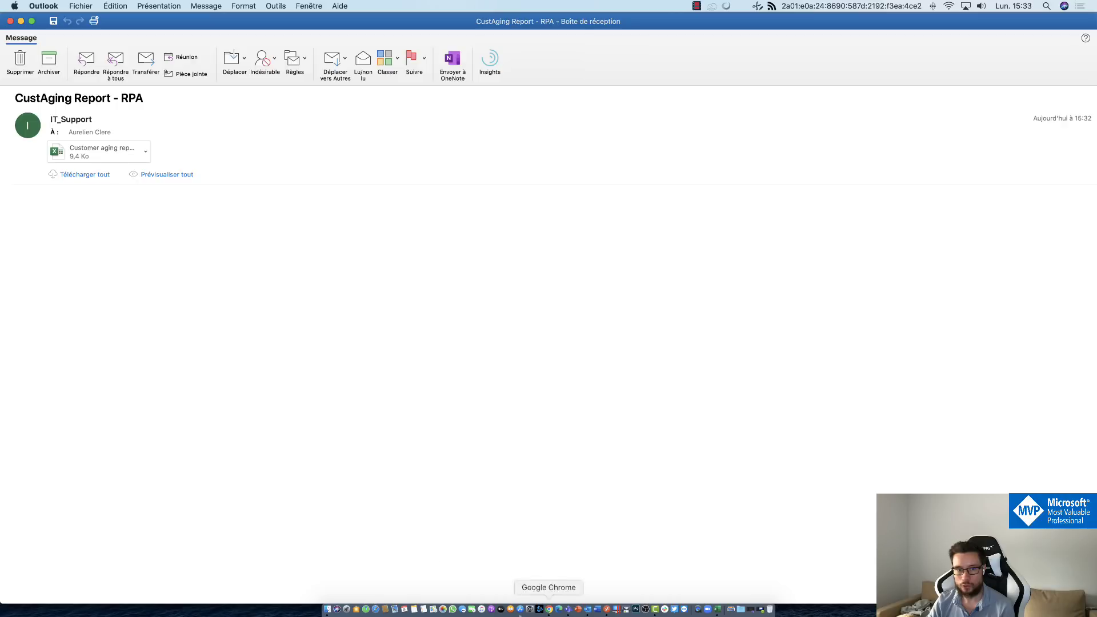
# Switch to the local Chrome, list the personal flows and browse the article list on the PowerAzure365 blog.
pyautogui.click(549, 610)
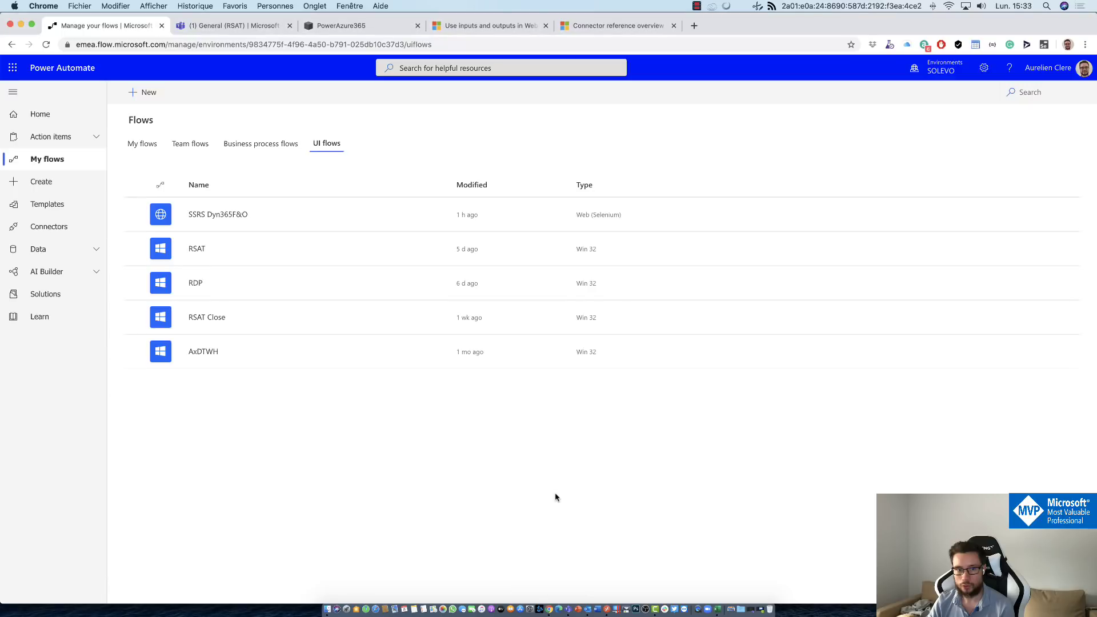
pyautogui.click(137, 147)
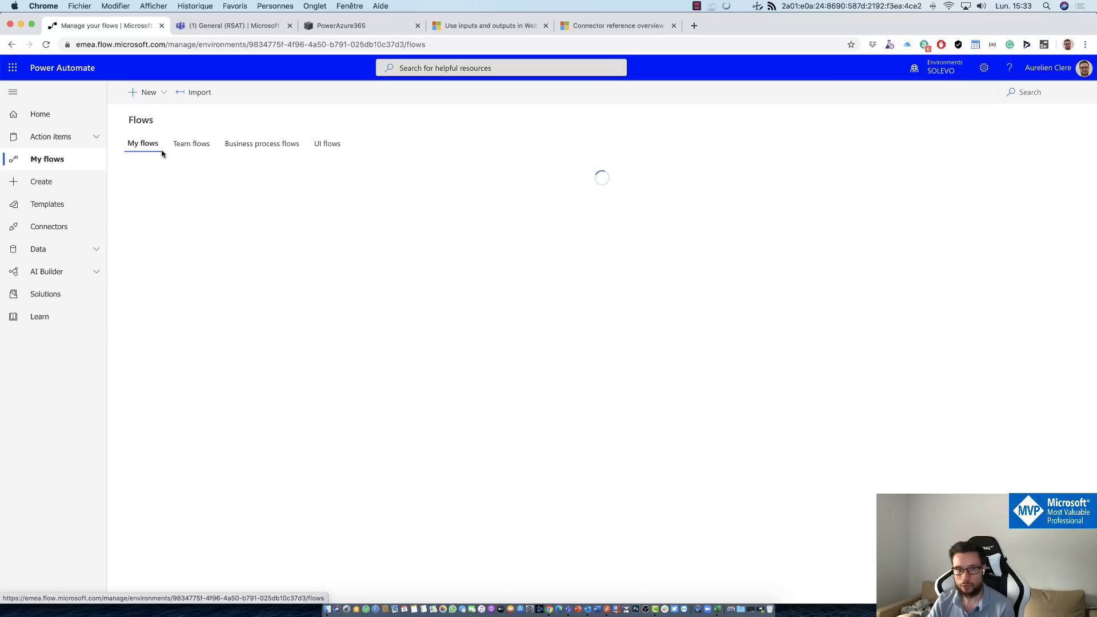
pyautogui.click(323, 30)
pyautogui.scroll(-15, 237, 383)
pyautogui.scroll(-3, 237, 382)
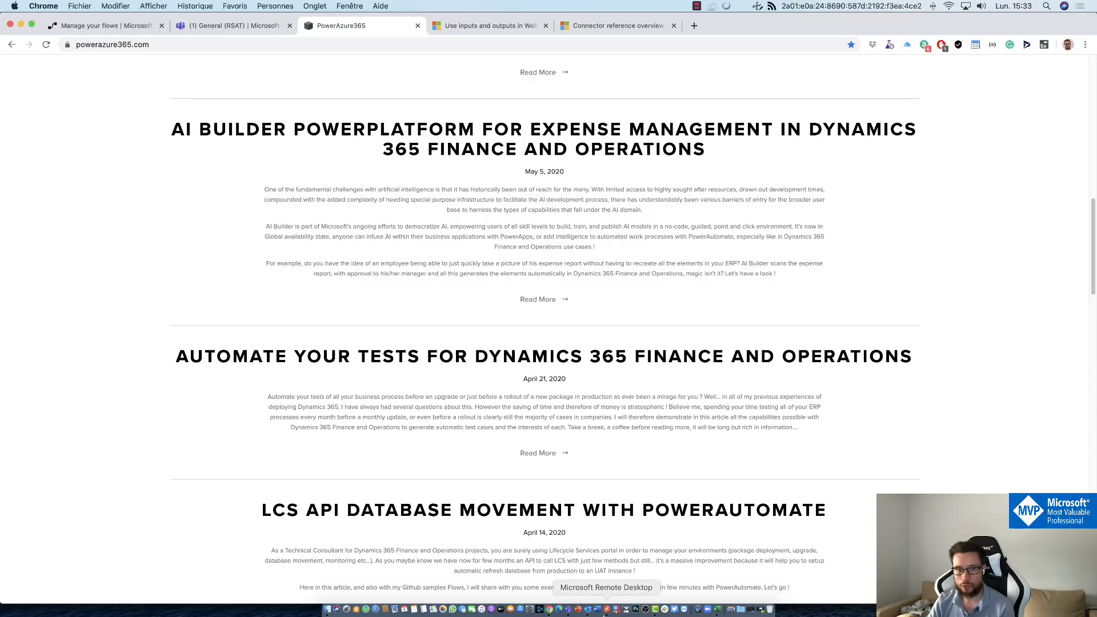
# Switch back to the RSAT remote desktop session and open the Regression Suite Automation Tool.
pyautogui.click(607, 609)
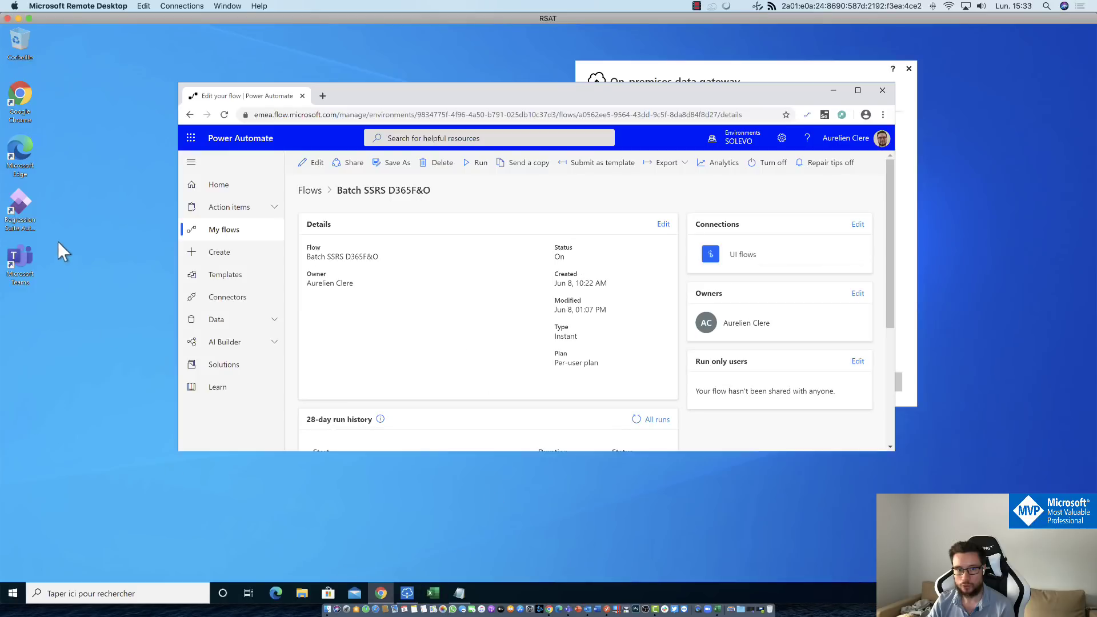
pyautogui.doubleClick(34, 227)
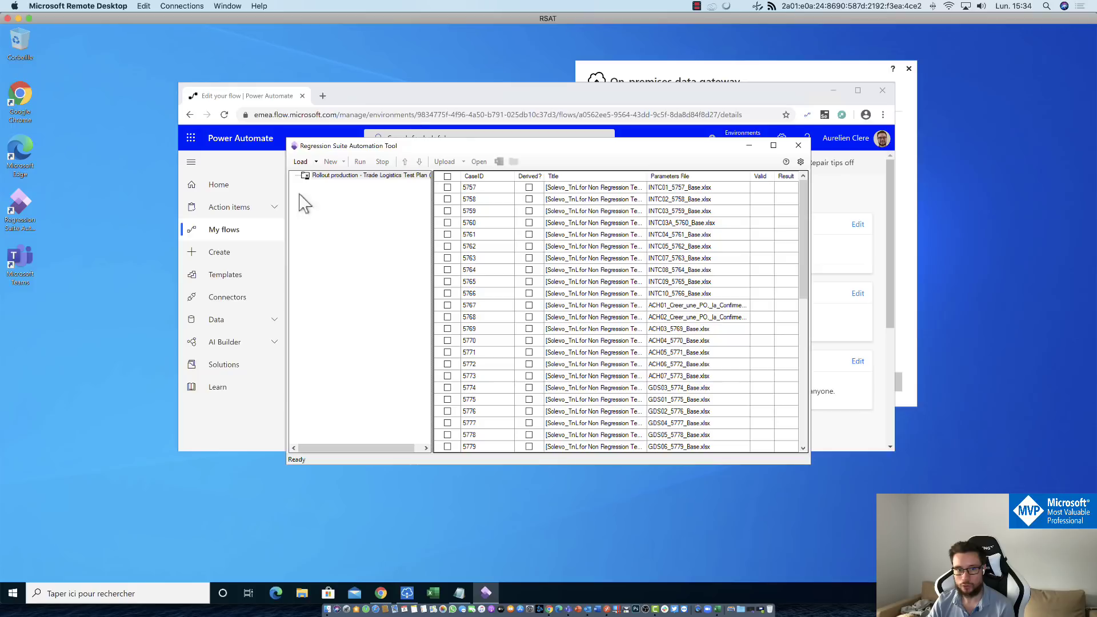
# Try selecting all test cases and then only case 5757, and clear the selection again.
pyautogui.click(447, 176)
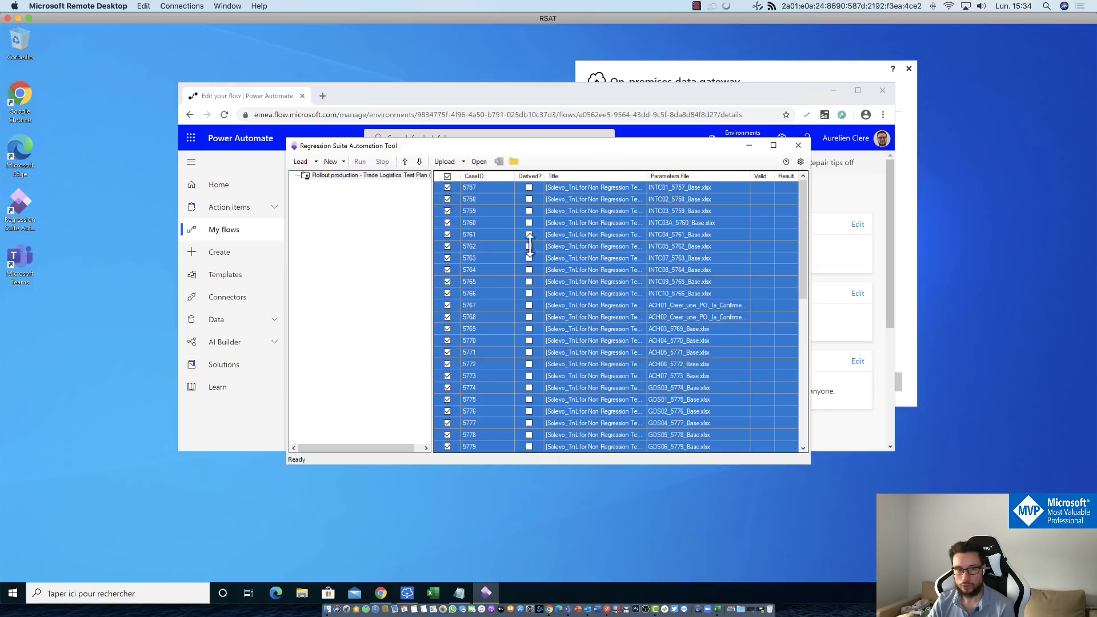
pyautogui.scroll(-10, 728, 296)
pyautogui.scroll(10, 494, 190)
pyautogui.click(447, 176)
pyautogui.click(447, 187)
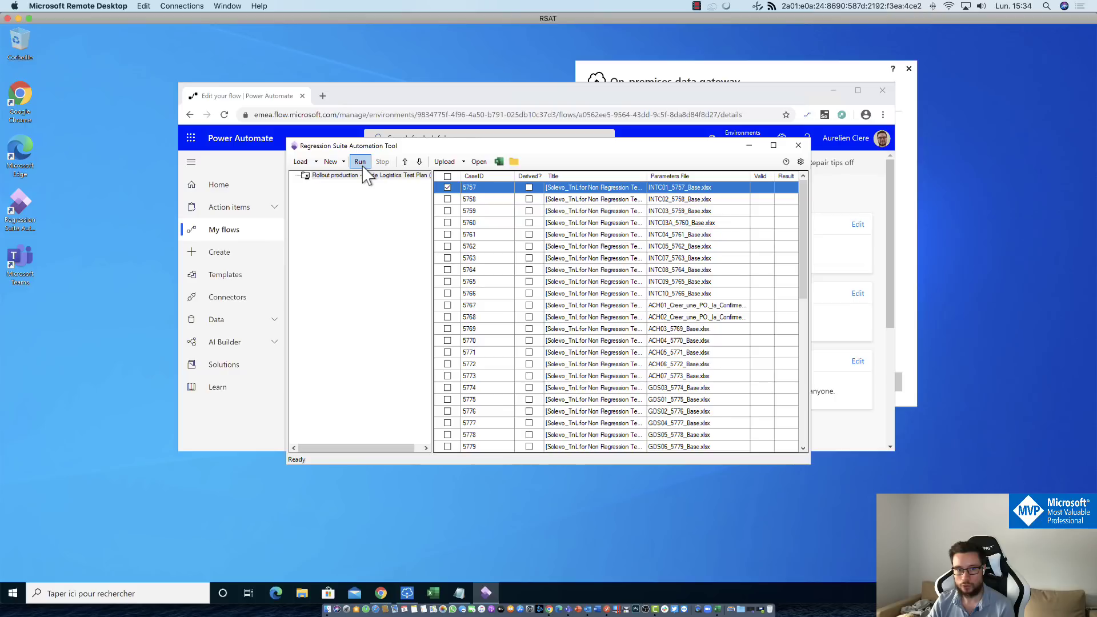
pyautogui.click(448, 187)
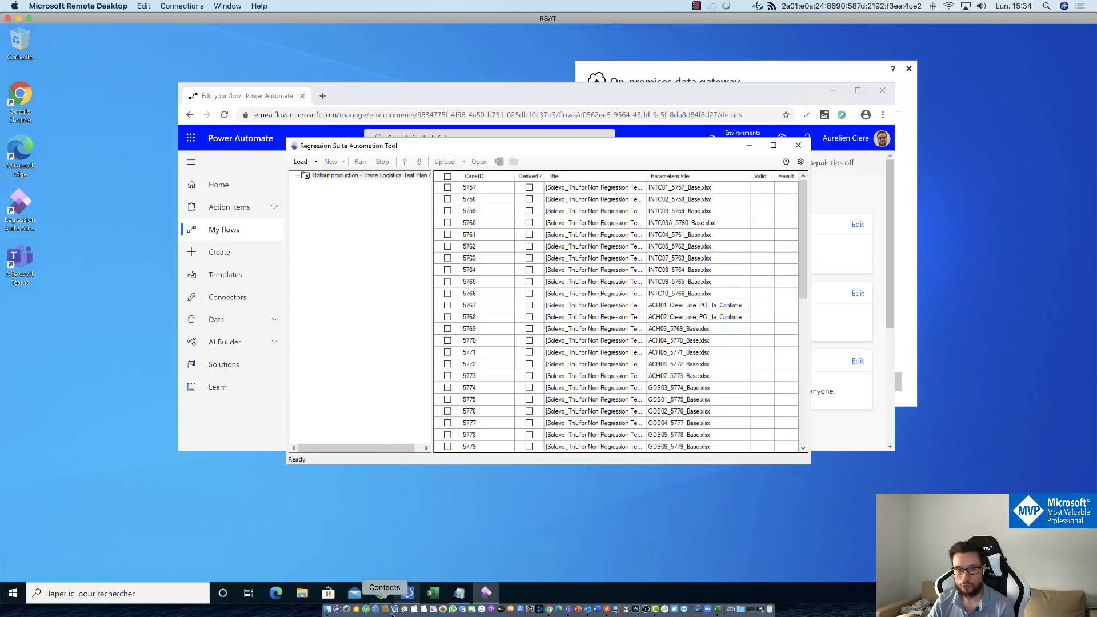
# Switch to Power Automate in the remote Chrome and open the RSAT UI flow for editing.
pyautogui.click(380, 593)
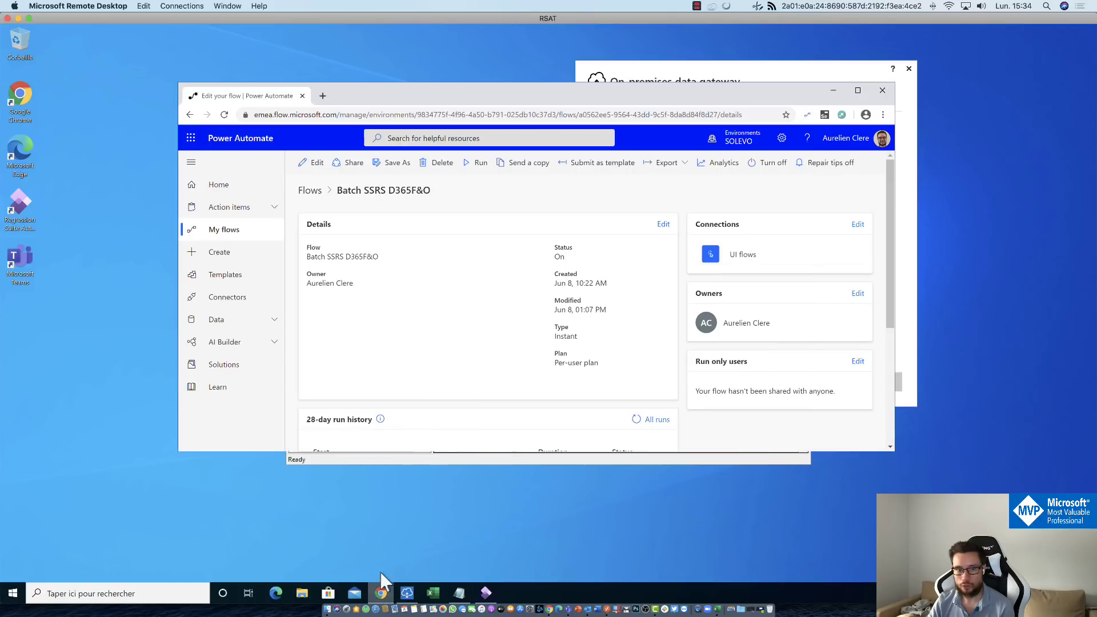
pyautogui.click(227, 233)
pyautogui.click(520, 218)
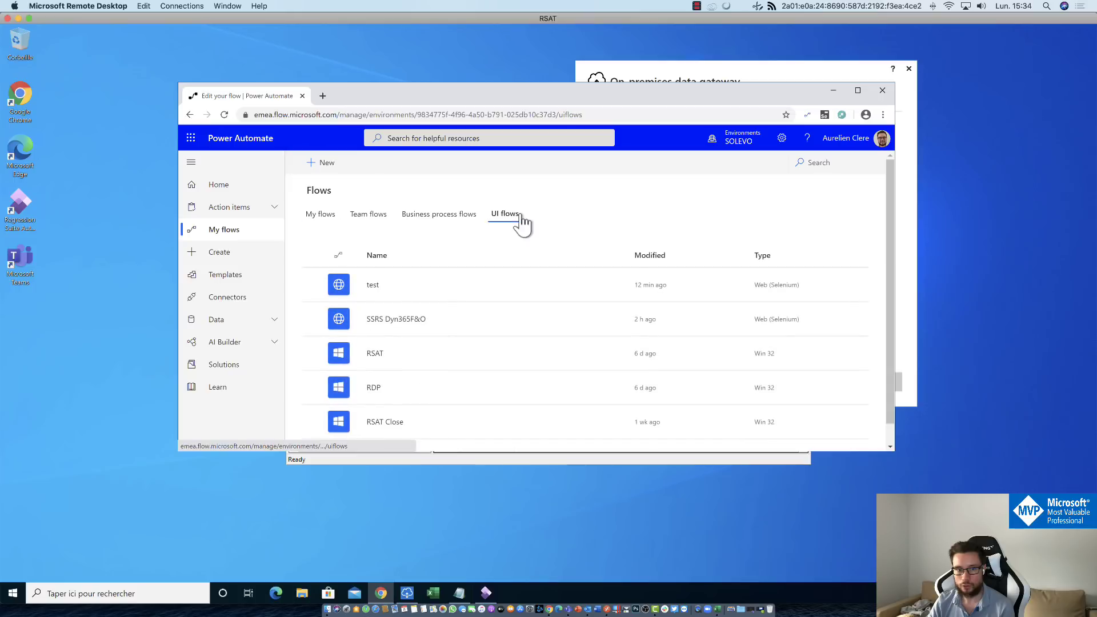
pyautogui.moveTo(377, 354)
pyautogui.mouseDown()
pyautogui.moveTo(549, 257)
pyautogui.moveTo(417, 315)
pyautogui.mouseUp()
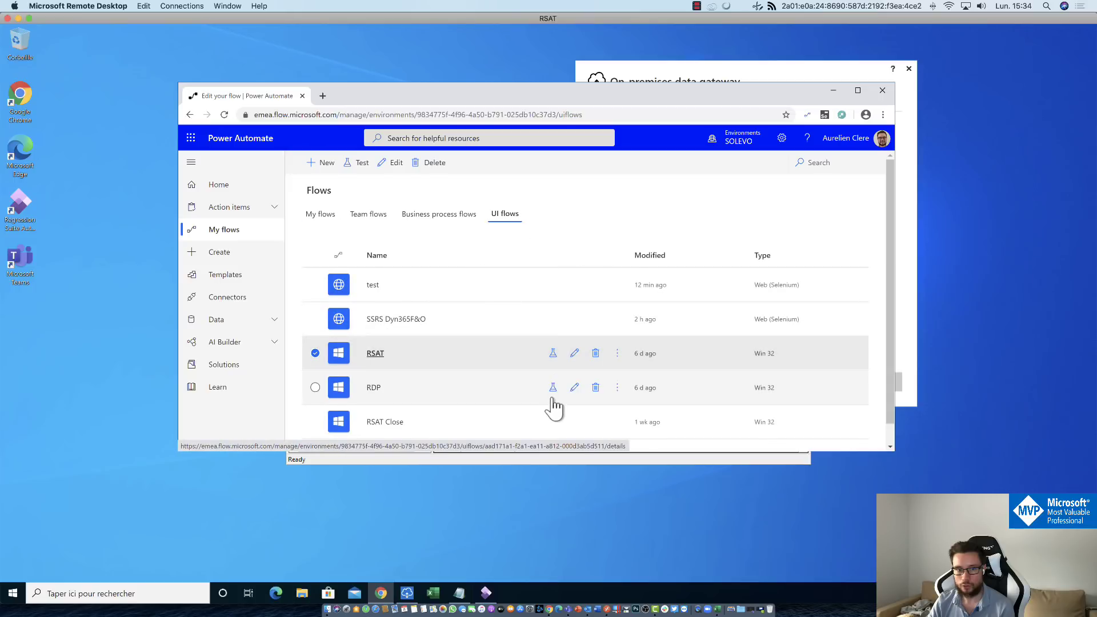
pyautogui.click(574, 354)
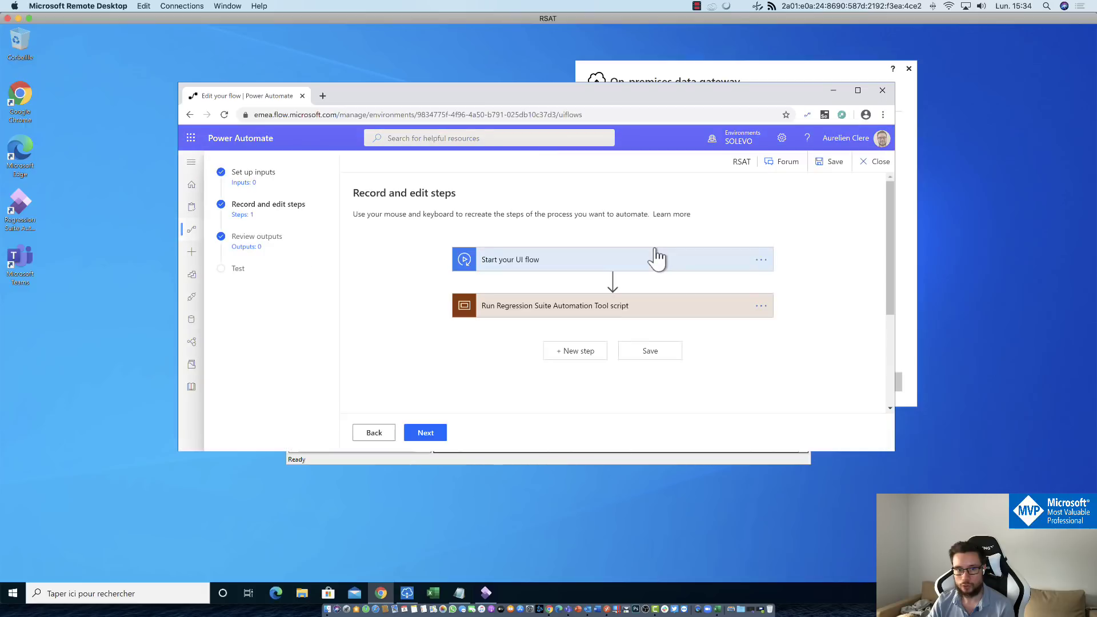
# Expand the Run Regression Suite Automation Tool script and look through its recorded steps.
pyautogui.click(516, 320)
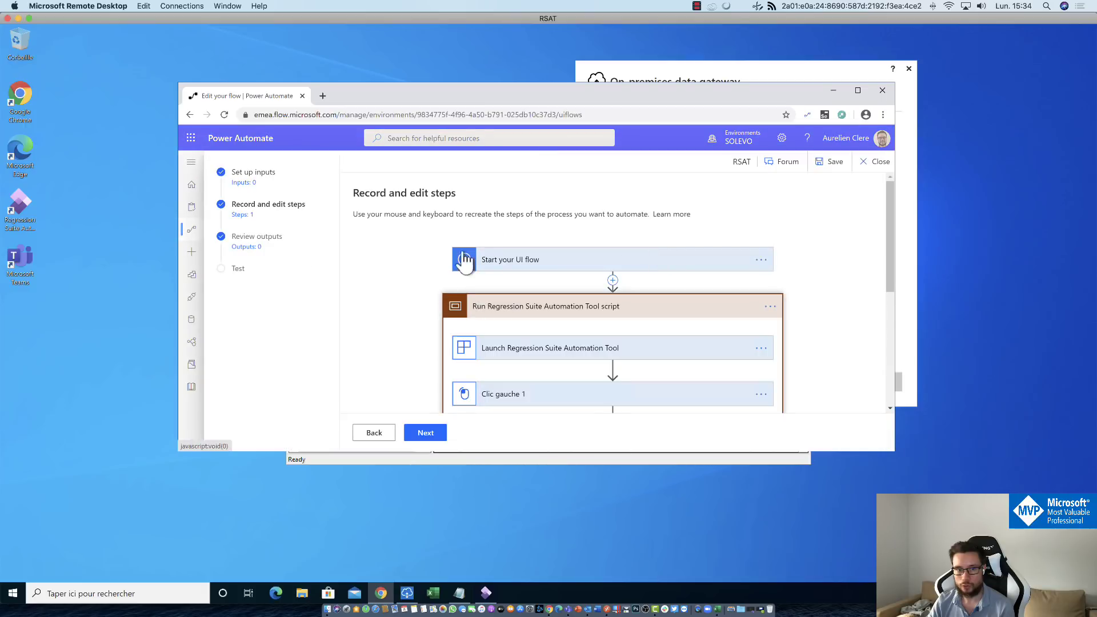
pyautogui.scroll(-3, 448, 269)
pyautogui.scroll(4, 570, 234)
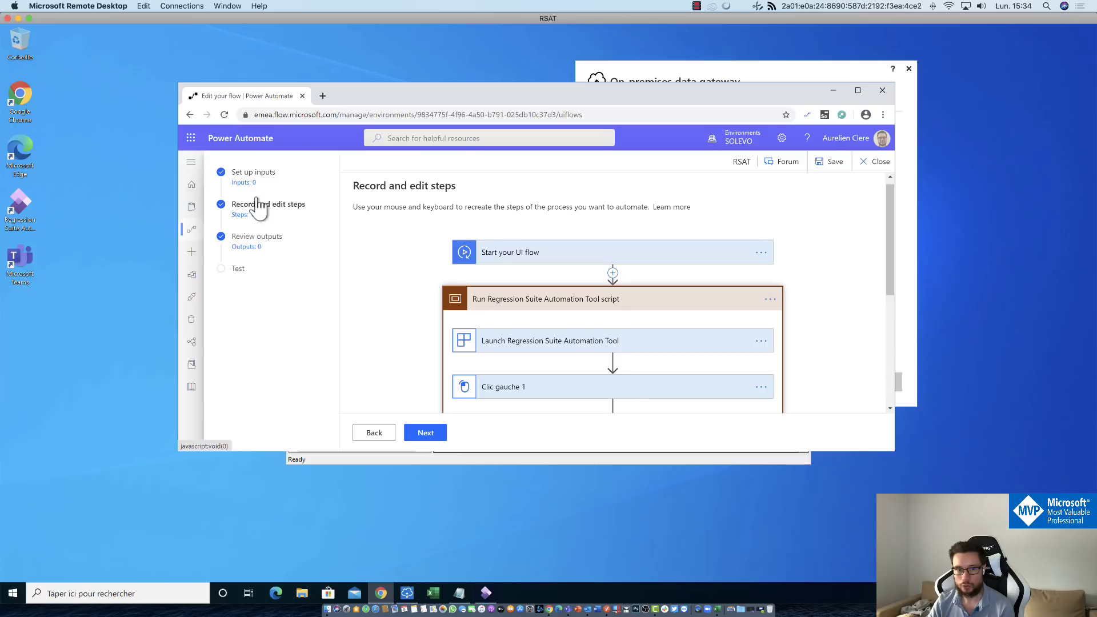
pyautogui.scroll(-3, 453, 264)
pyautogui.scroll(2, 497, 245)
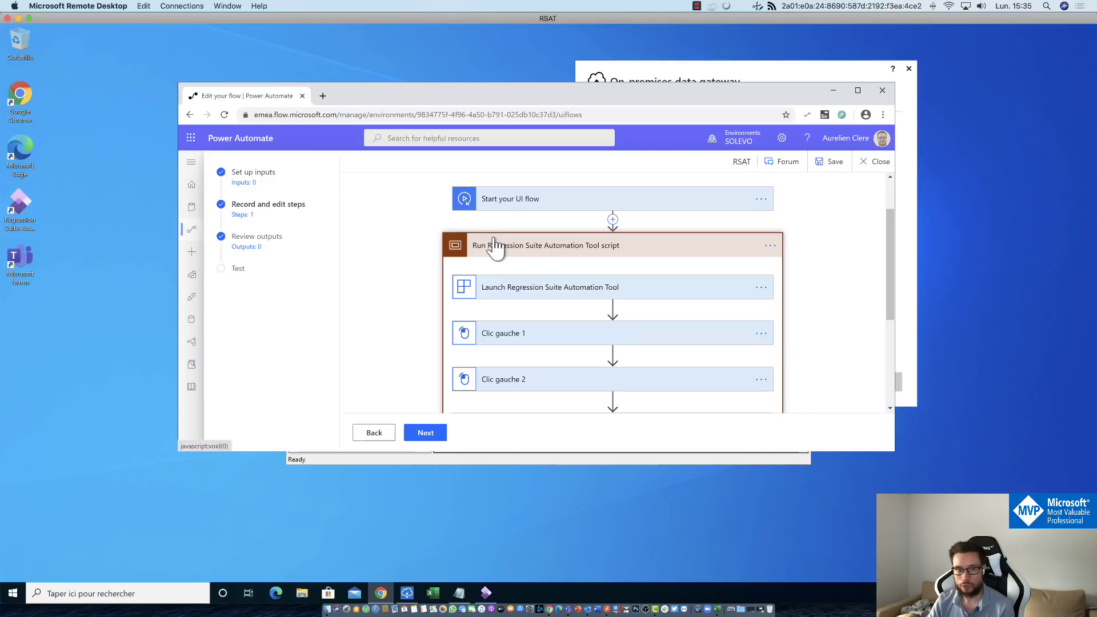
# Expand Launch Regression Suite Automation Tool, Clic gauche 1 and Clic gauche 2, and examine the application settings and recorded click screenshot.
pyautogui.click(527, 292)
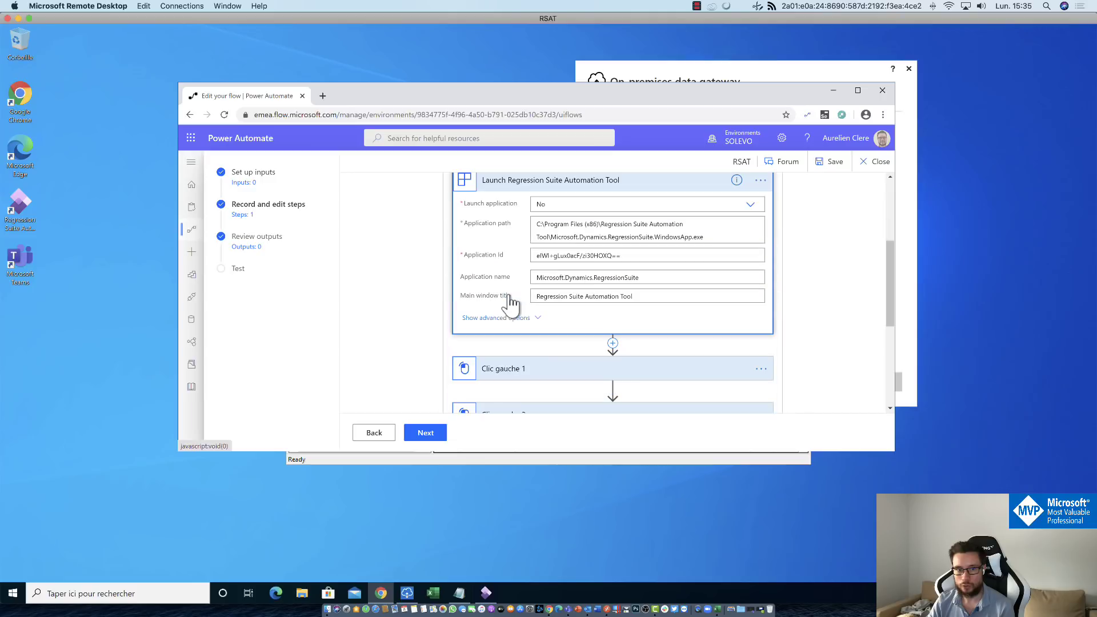
pyautogui.click(559, 368)
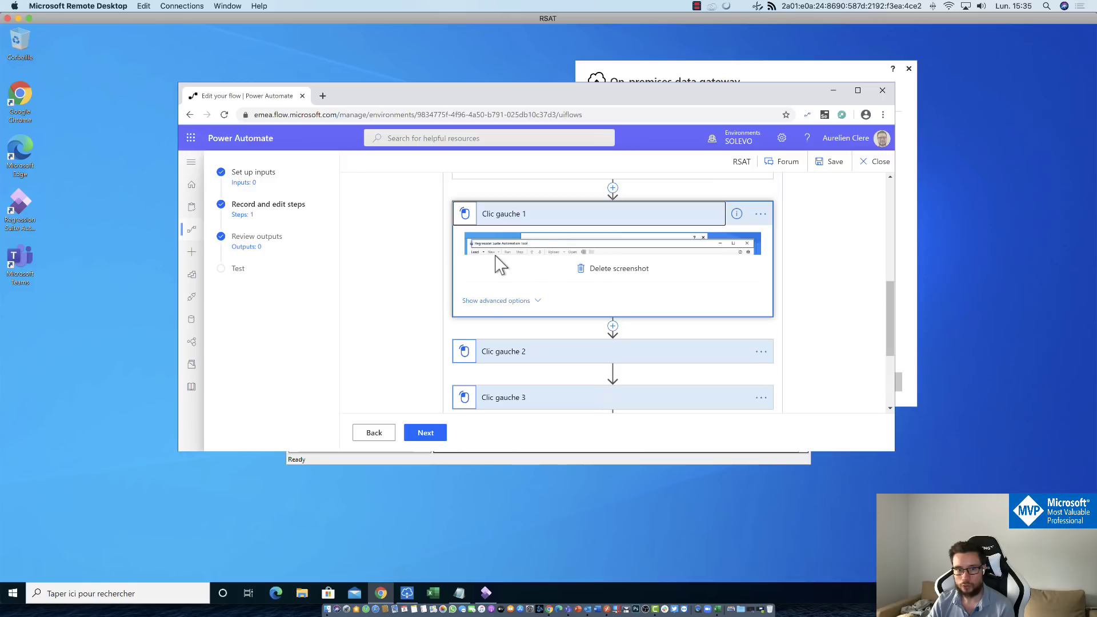
pyautogui.click(571, 355)
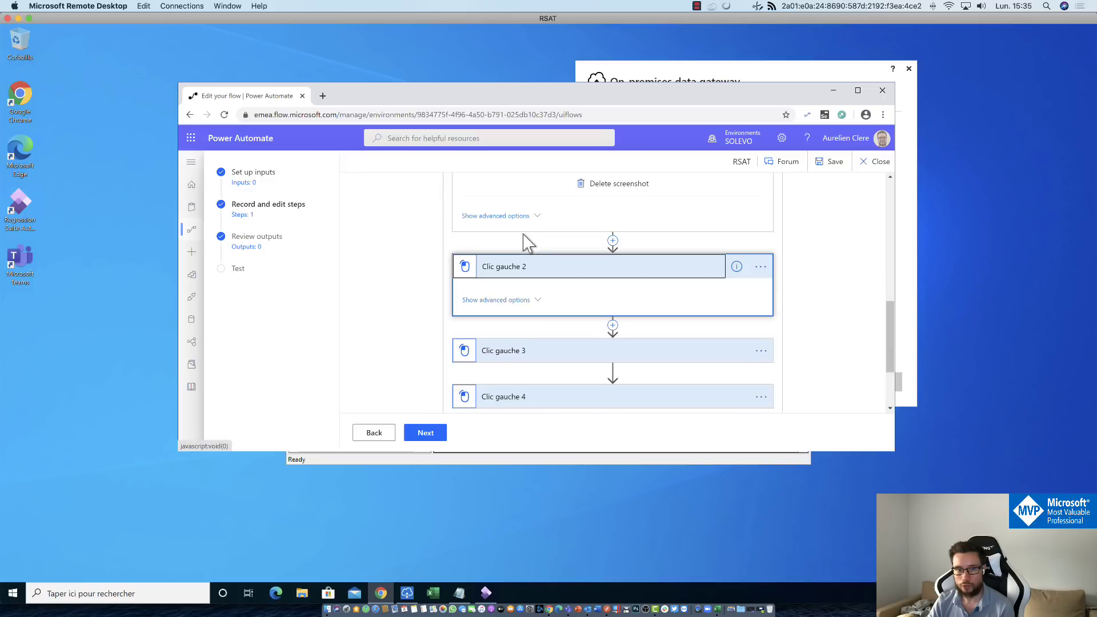
pyautogui.scroll(1, 529, 245)
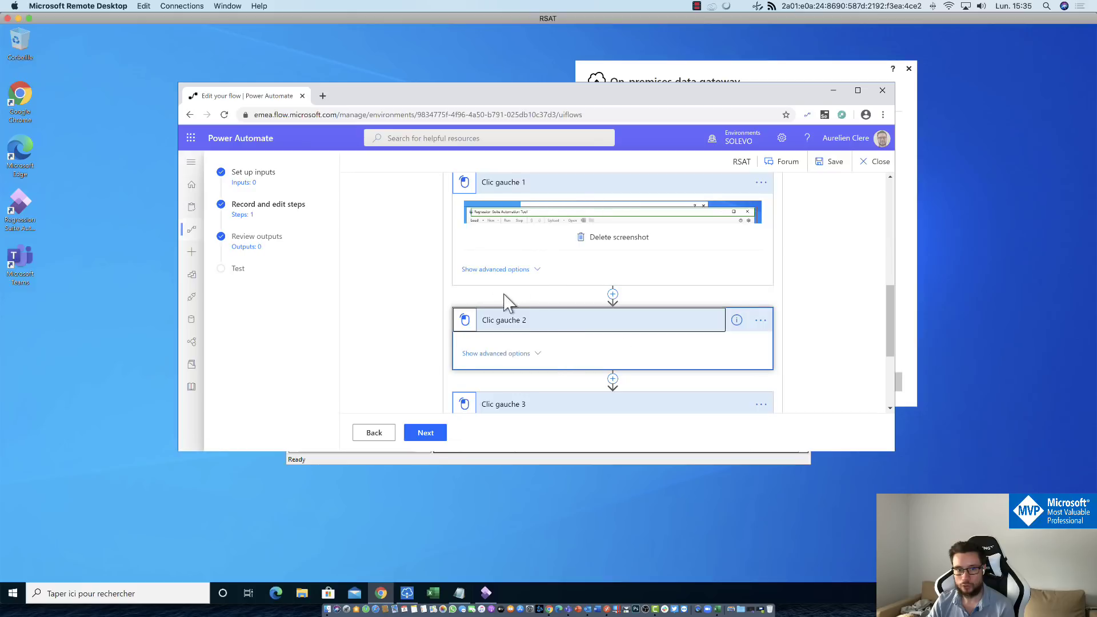
# Expand Clic gauche 3 to examine its recorded Run click, look over the remaining step, and leave the UI flow editor without saving.
pyautogui.scroll(-2, 519, 331)
pyautogui.click(543, 308)
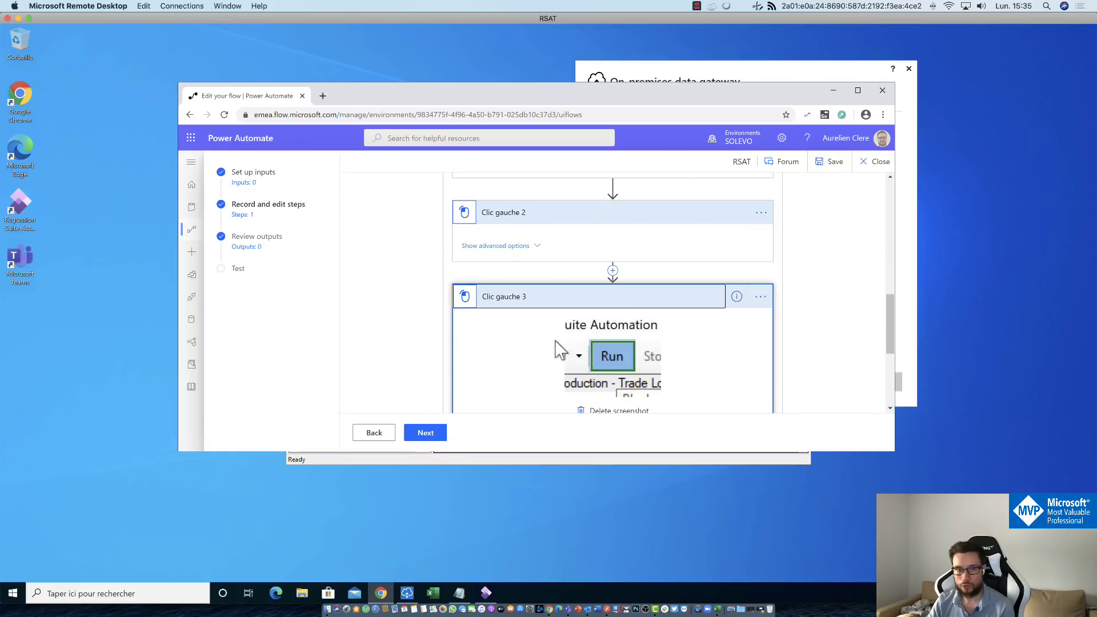
pyautogui.scroll(-2, 604, 362)
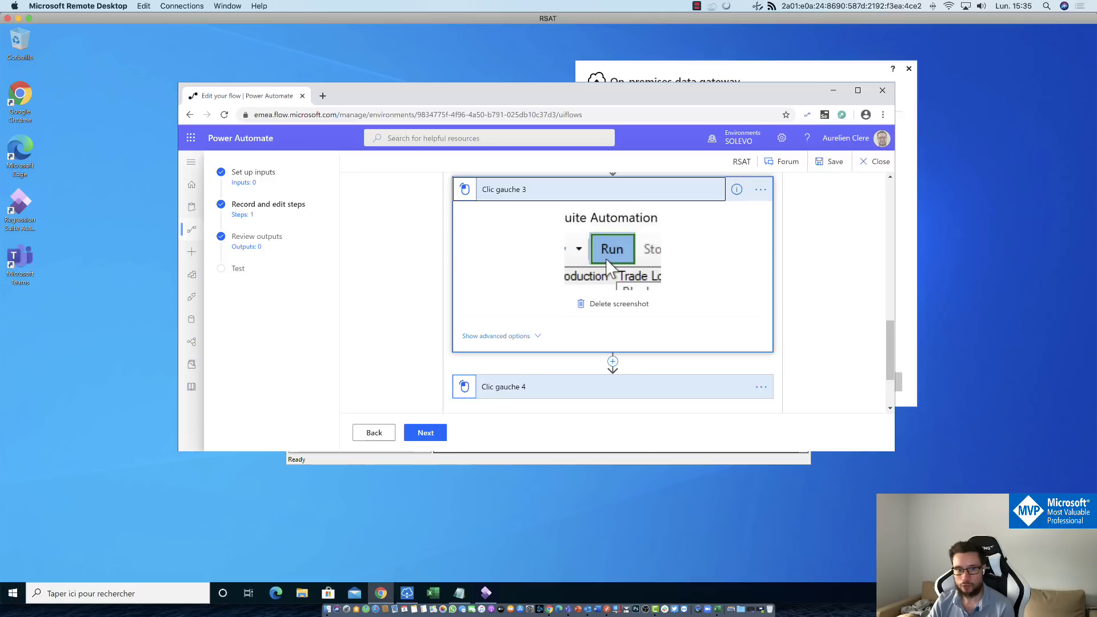
pyautogui.scroll(-2, 610, 264)
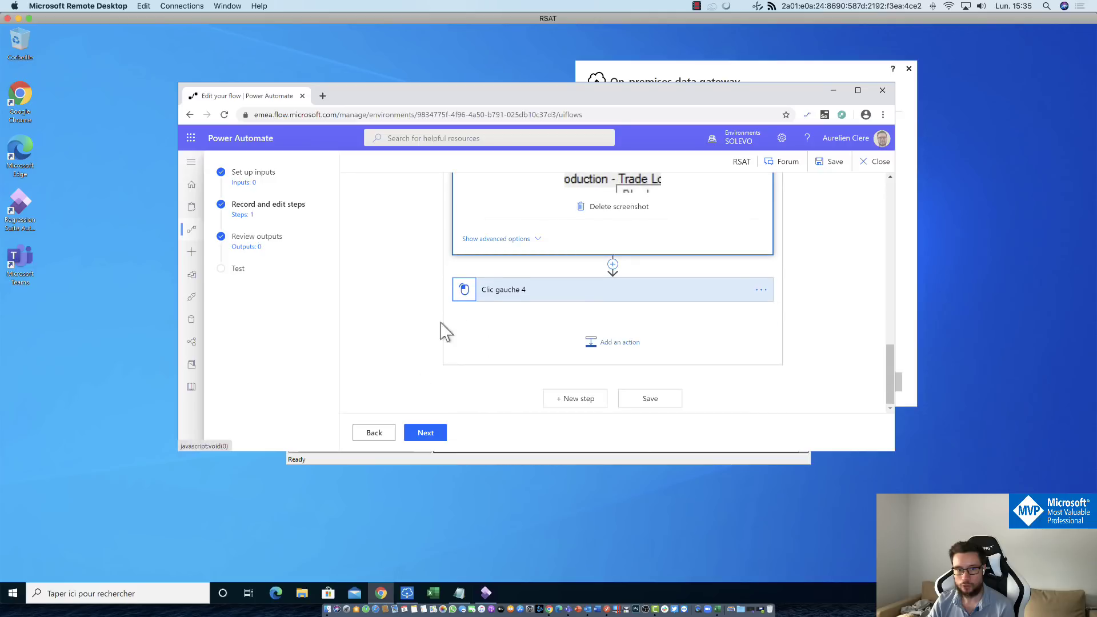
pyautogui.click(865, 164)
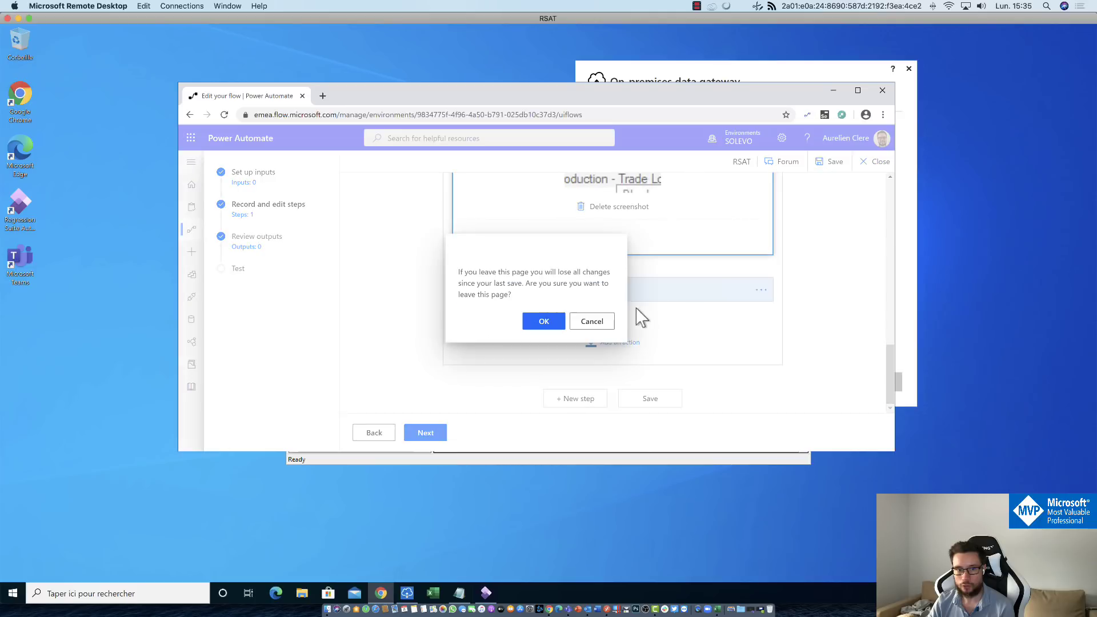
pyautogui.click(539, 322)
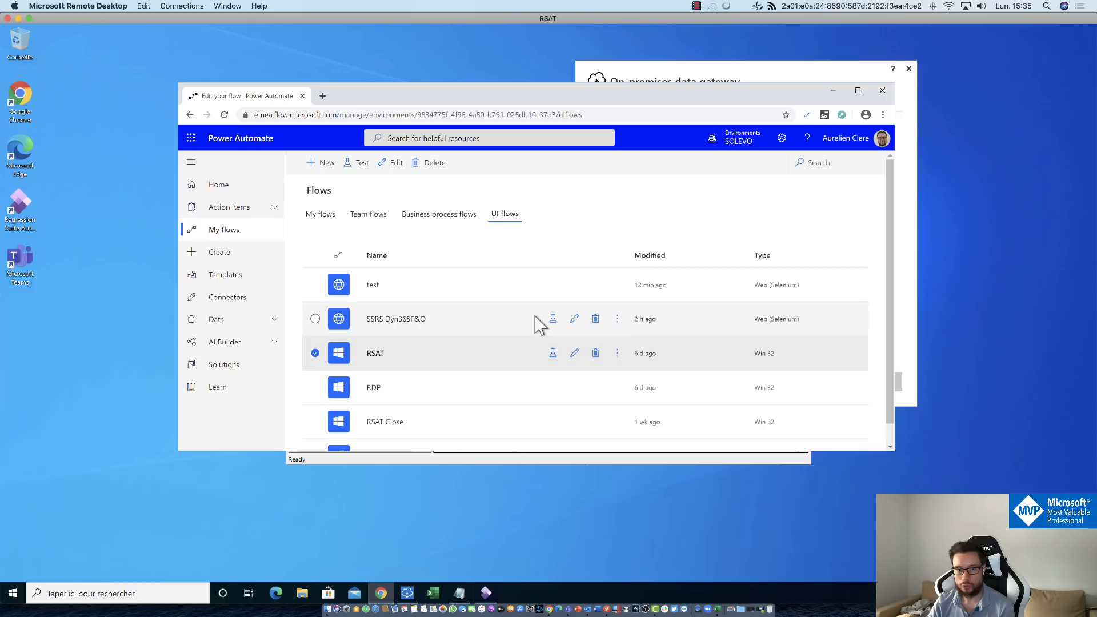
# Show the My flows list and take a brief look at the test cases in the Regression Suite Automation Tool.
pyautogui.click(328, 217)
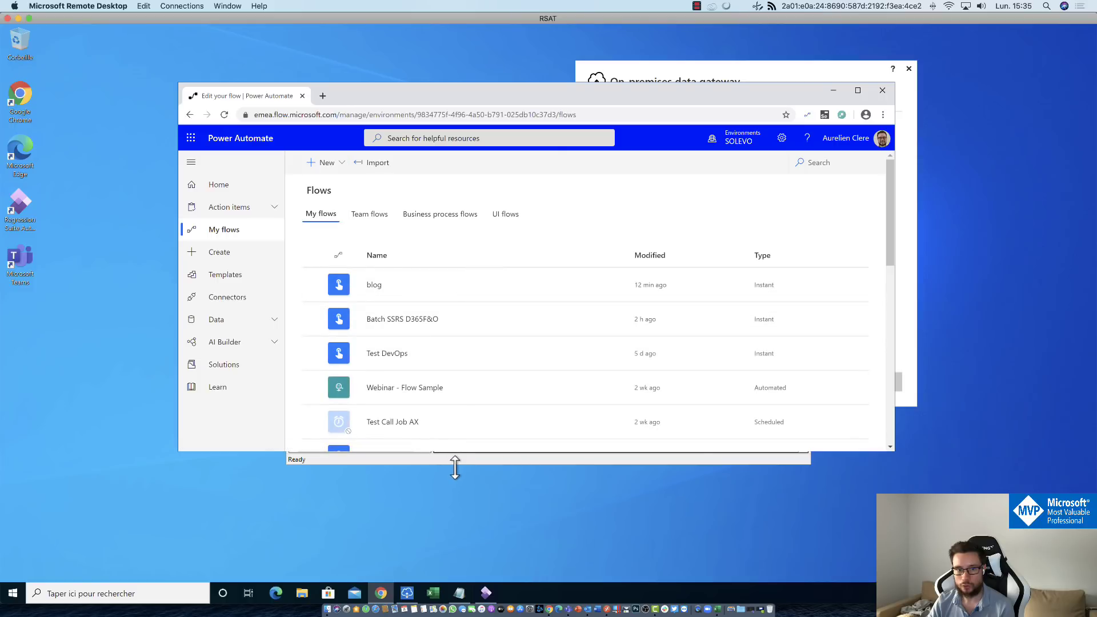
pyautogui.click(485, 593)
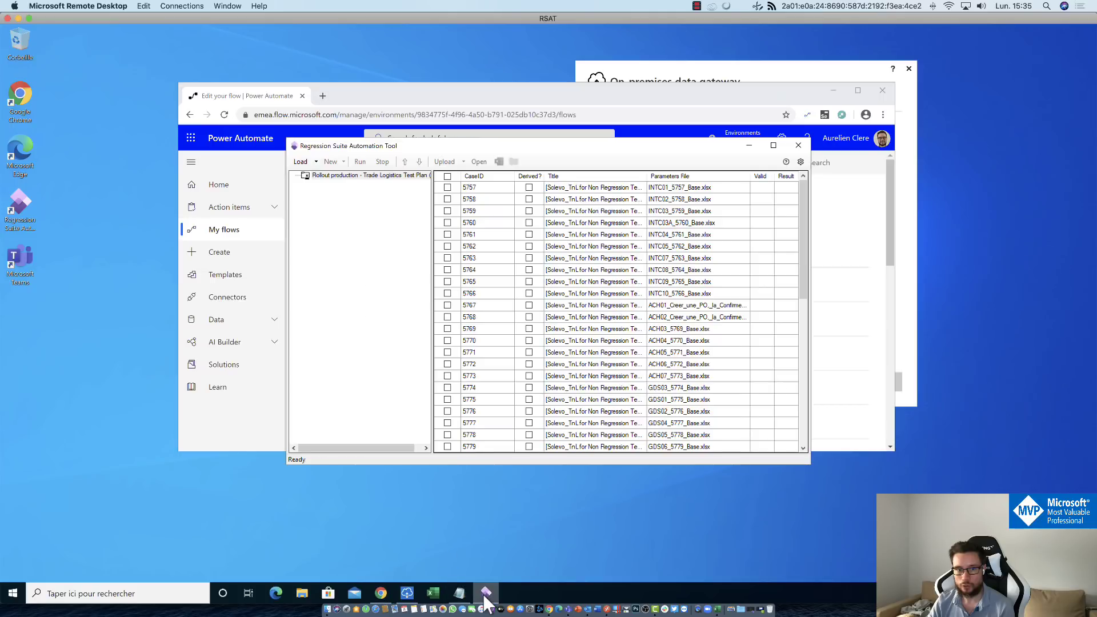
pyautogui.click(484, 596)
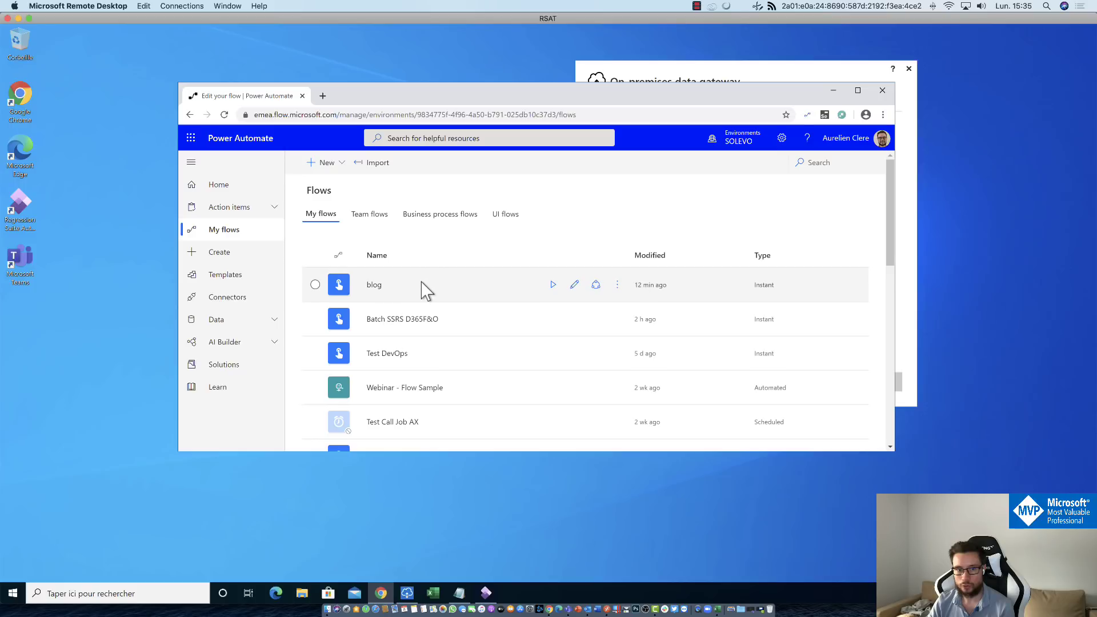
# Find the scheduled RSAT flow among the team flows and open it for editing.
pyautogui.scroll(-2, 444, 294)
pyautogui.scroll(2, 443, 297)
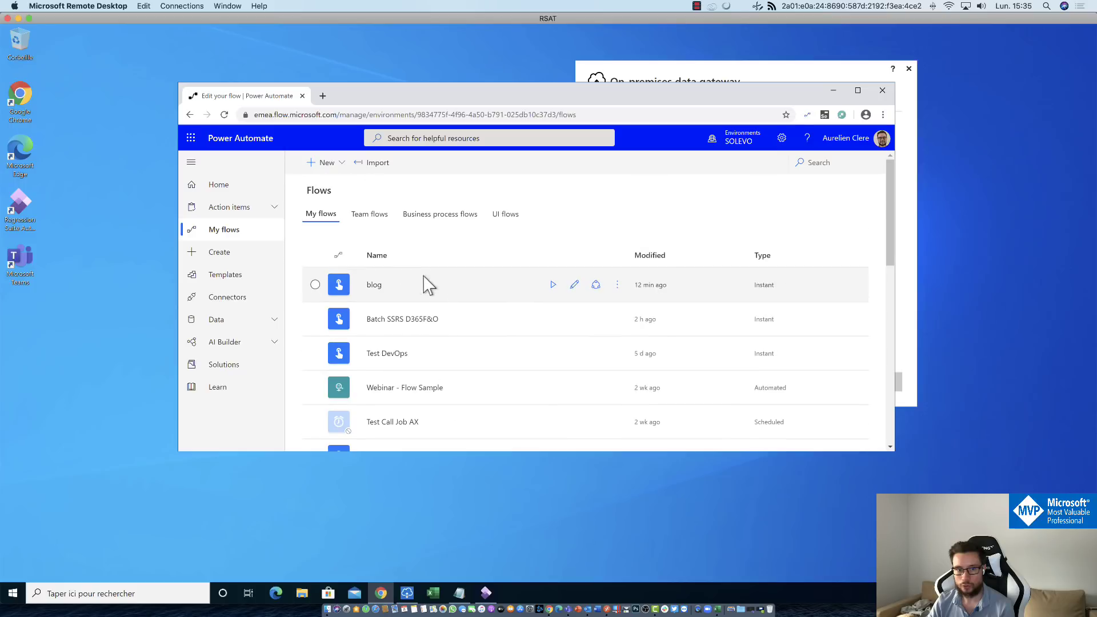
pyautogui.click(371, 216)
pyautogui.scroll(-1, 411, 323)
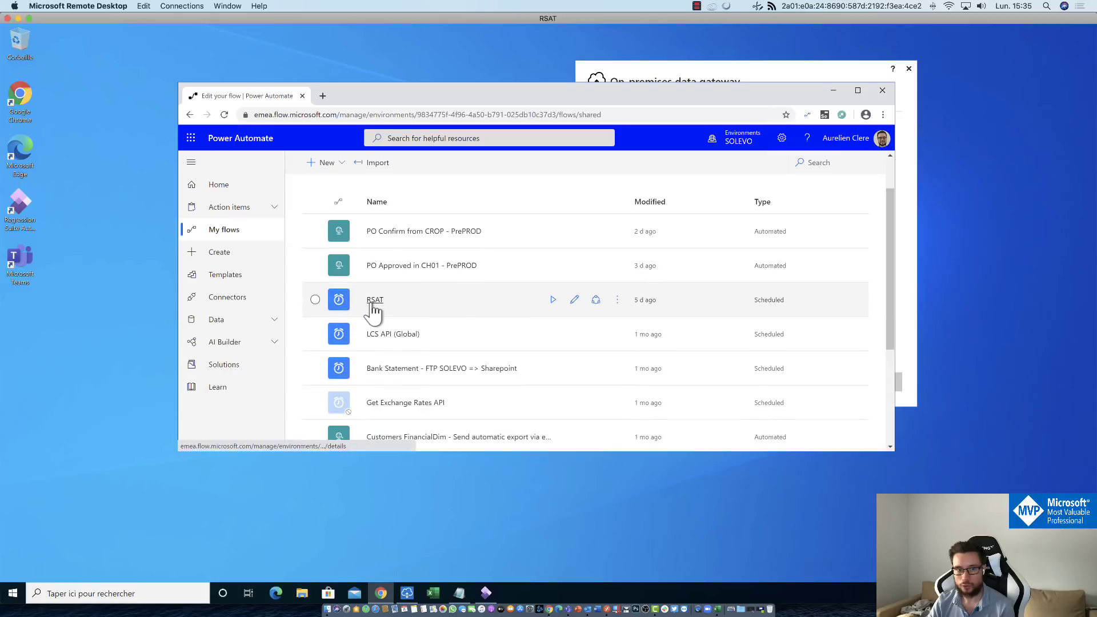
pyautogui.click(372, 308)
pyautogui.click(310, 163)
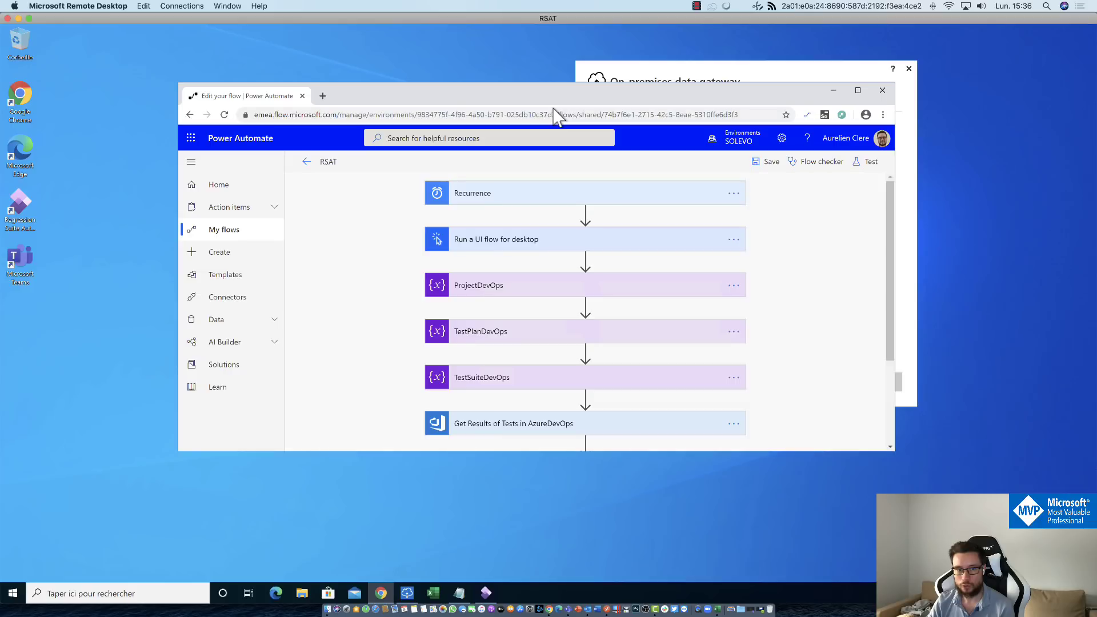
# Look into the Recurrence trigger and expand the Run a UI flow for desktop action to examine its UI flow and run mode.
pyautogui.click(528, 198)
pyautogui.click(503, 200)
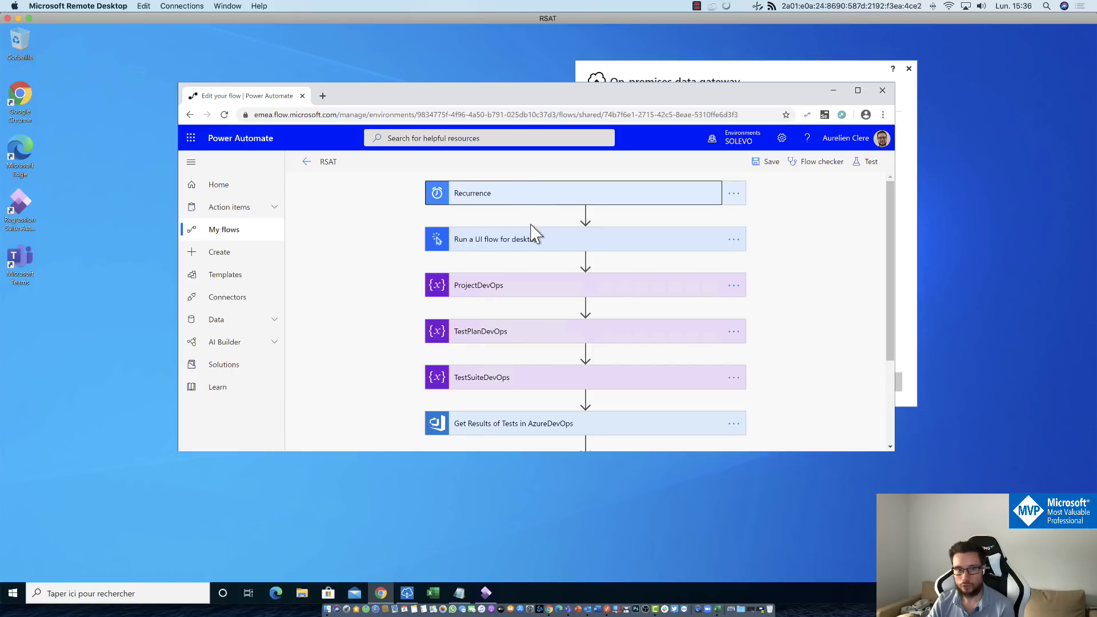
pyautogui.click(512, 238)
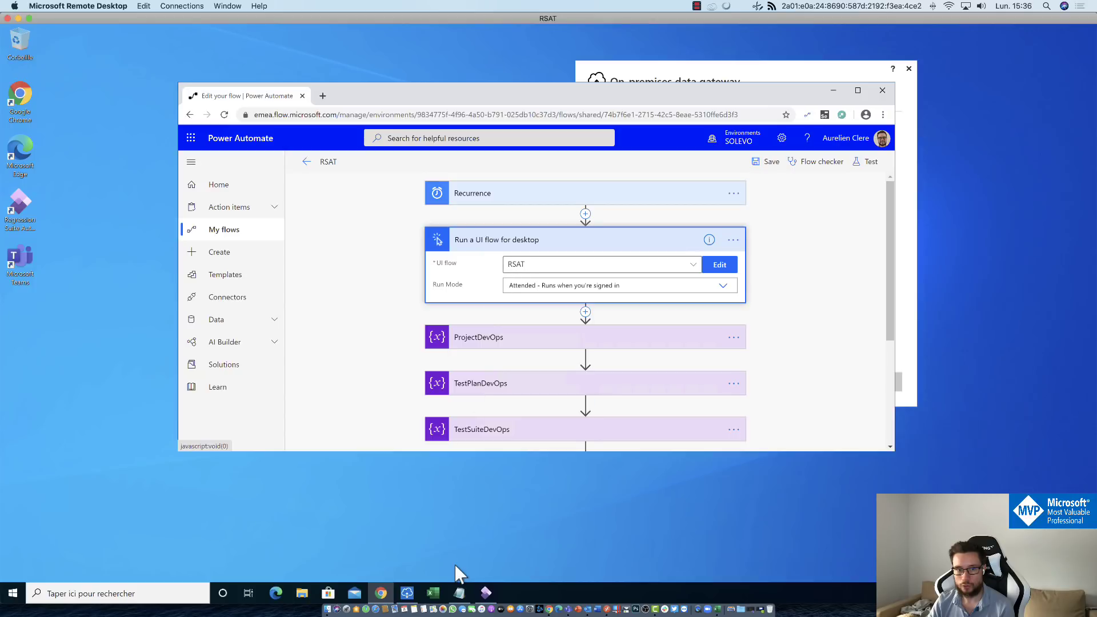
pyautogui.click(489, 588)
pyautogui.click(489, 588)
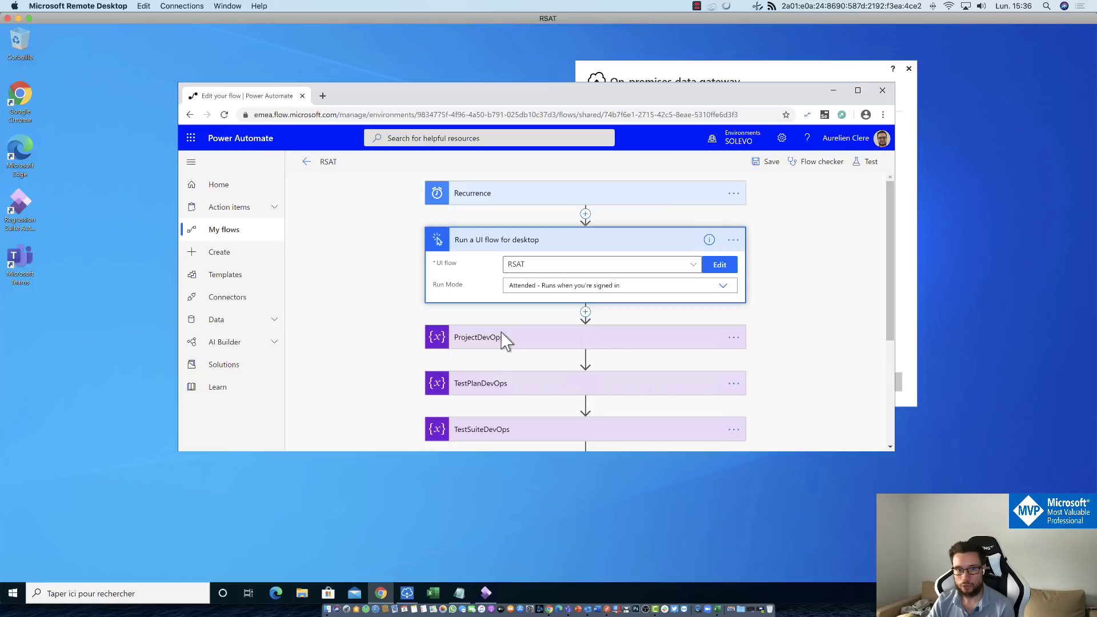
# Expand the DevOps variables and Get Results of Tests in AzureDevOps to examine the request method and relative URI.
pyautogui.scroll(-5, 365, 303)
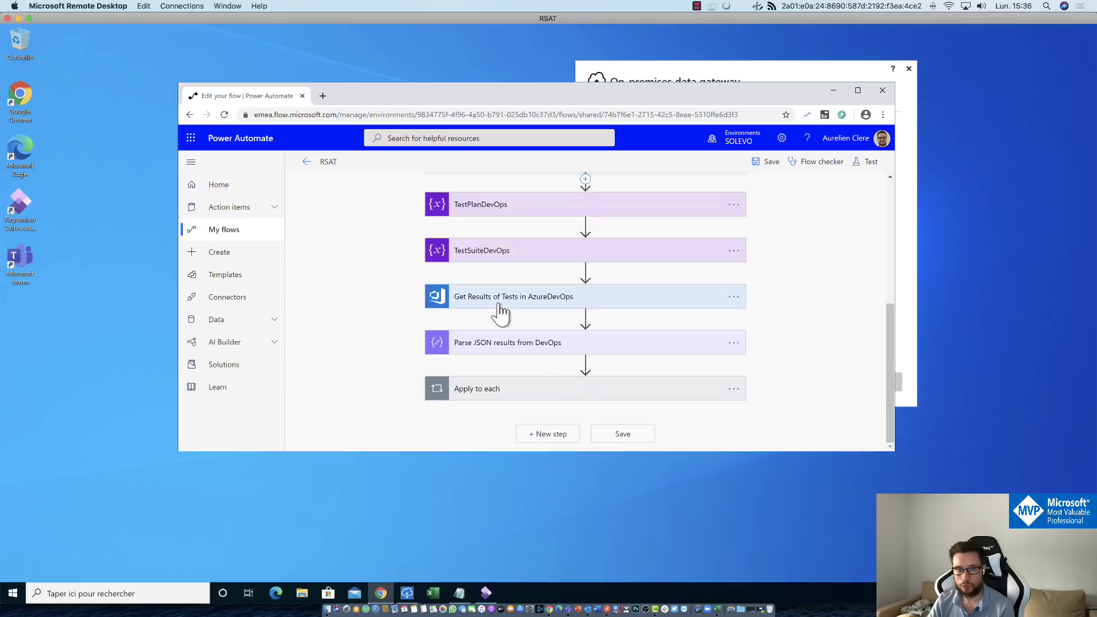
pyautogui.click(499, 306)
pyautogui.click(511, 309)
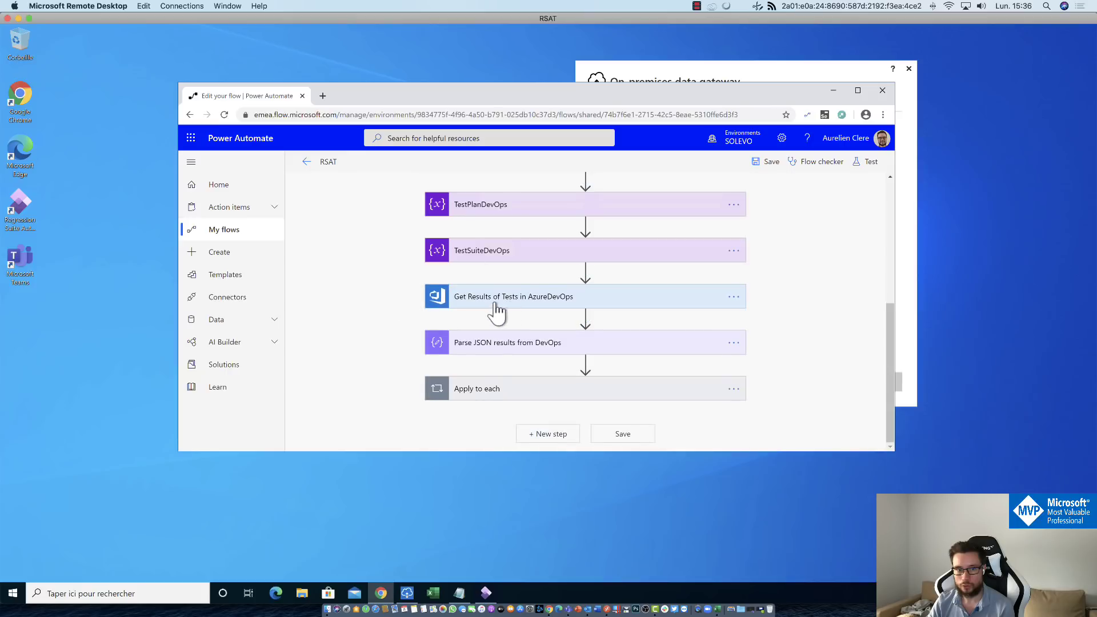
pyautogui.click(509, 304)
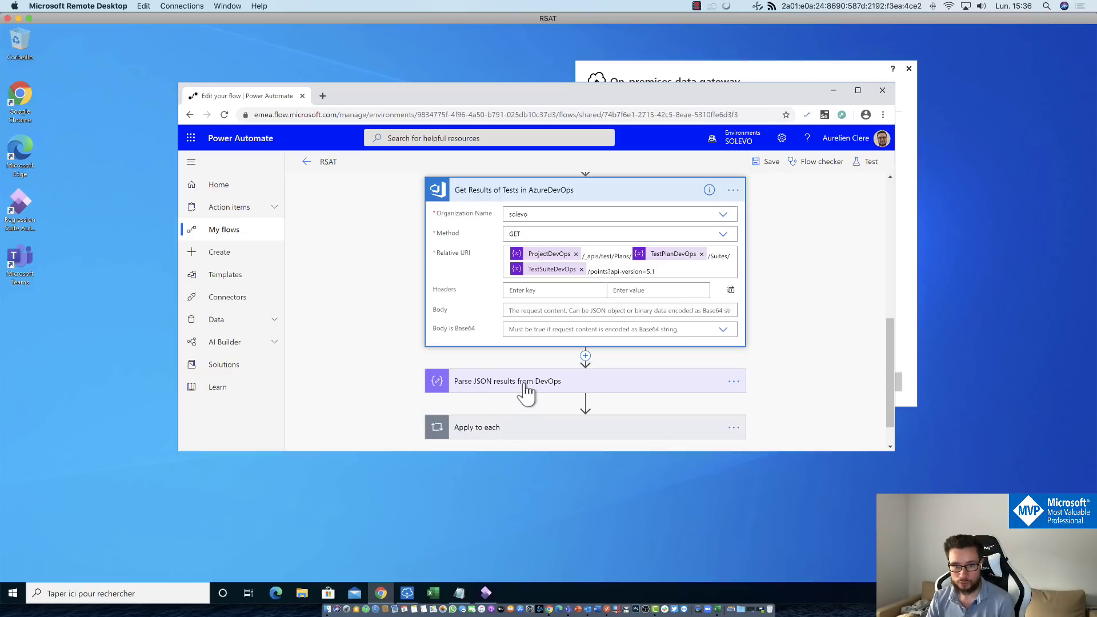
# Expand Apply to each, its Condition and the Post a message as the Flow bot to a channel action to examine the failure notification.
pyautogui.scroll(-1, 458, 384)
pyautogui.click(487, 394)
pyautogui.scroll(-2, 380, 367)
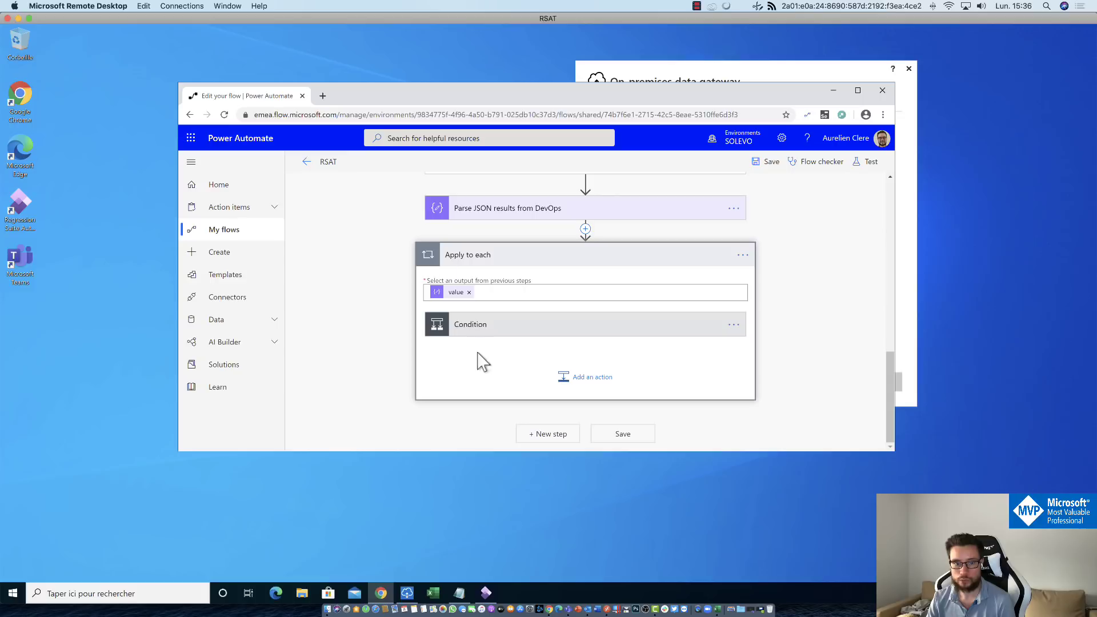
pyautogui.click(403, 331)
pyautogui.scroll(1, 423, 325)
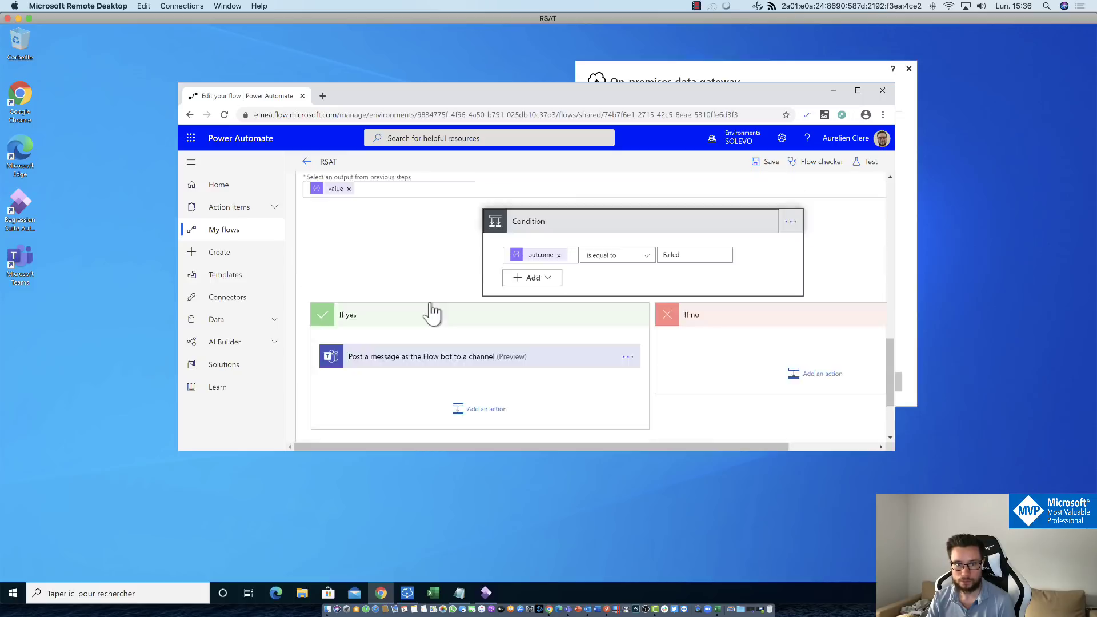
pyautogui.scroll(1, 597, 290)
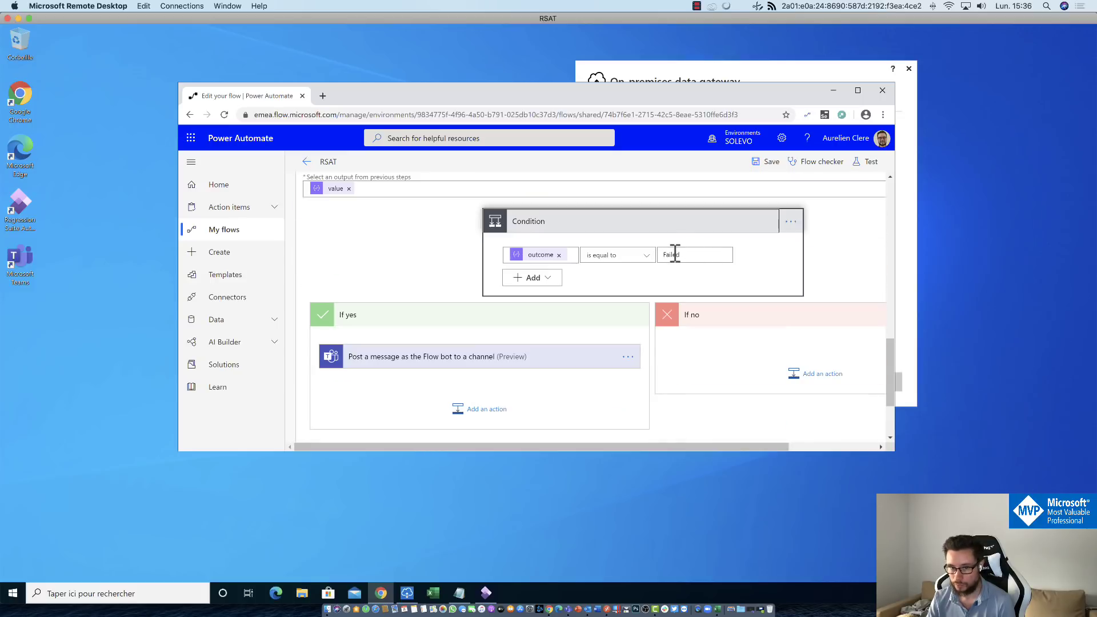
pyautogui.click(404, 359)
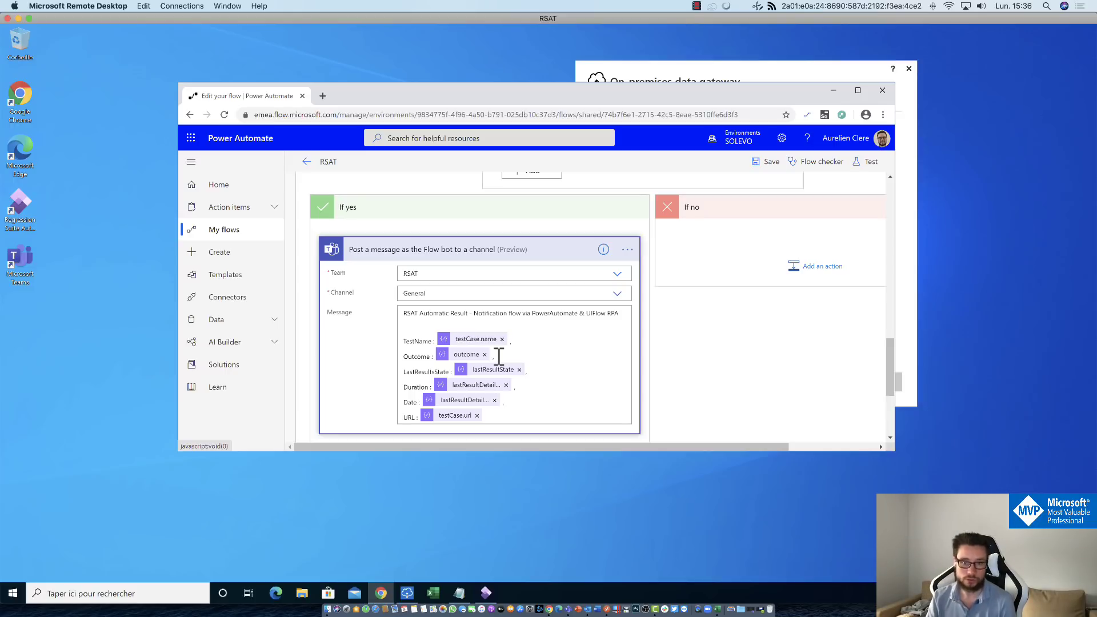
# Leave the RSAT flow editor and return to the list of UI flows.
pyautogui.scroll(15, 498, 355)
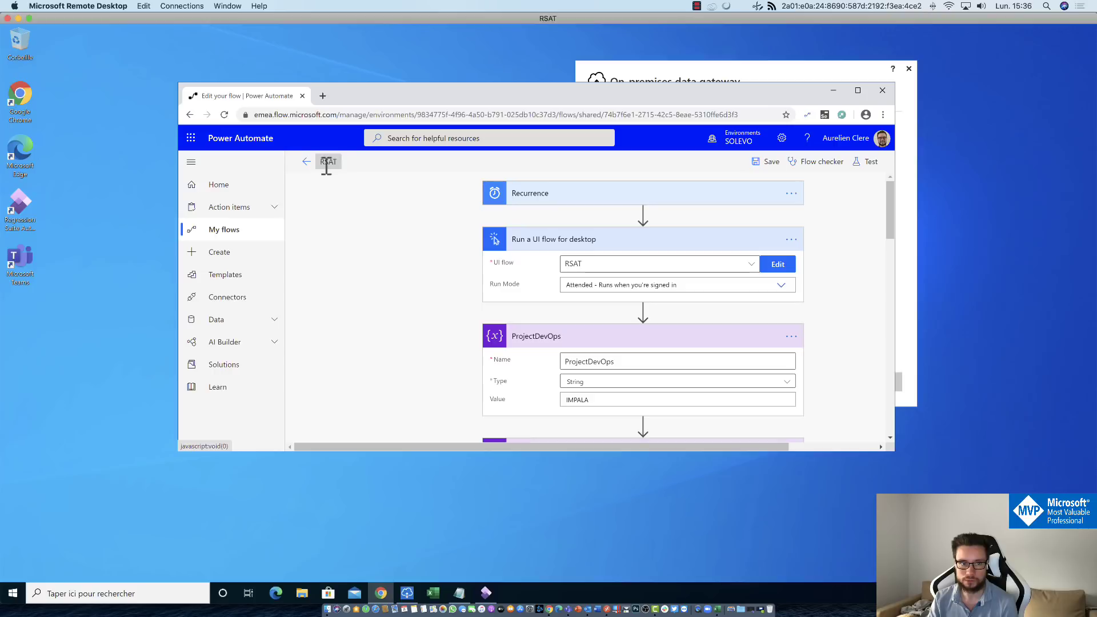
pyautogui.click(308, 163)
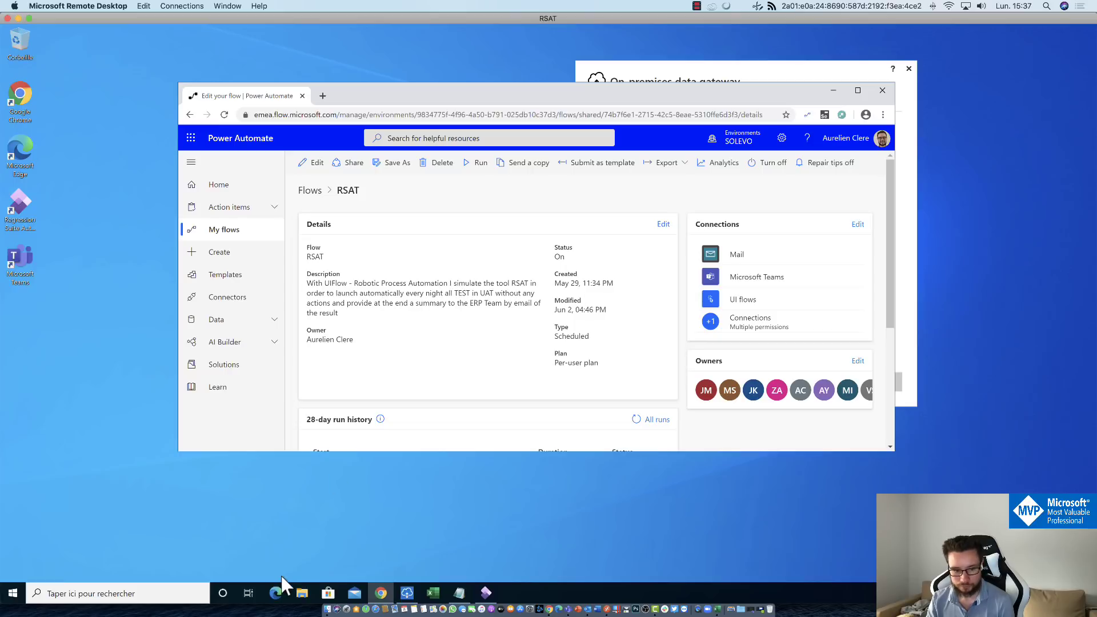
pyautogui.click(238, 234)
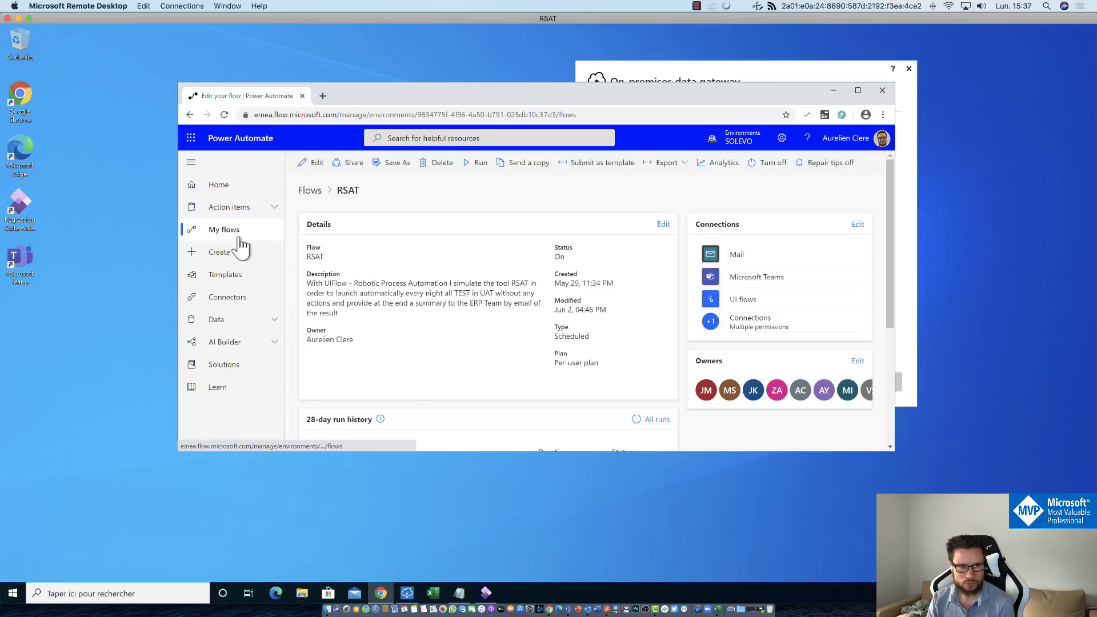
pyautogui.click(516, 221)
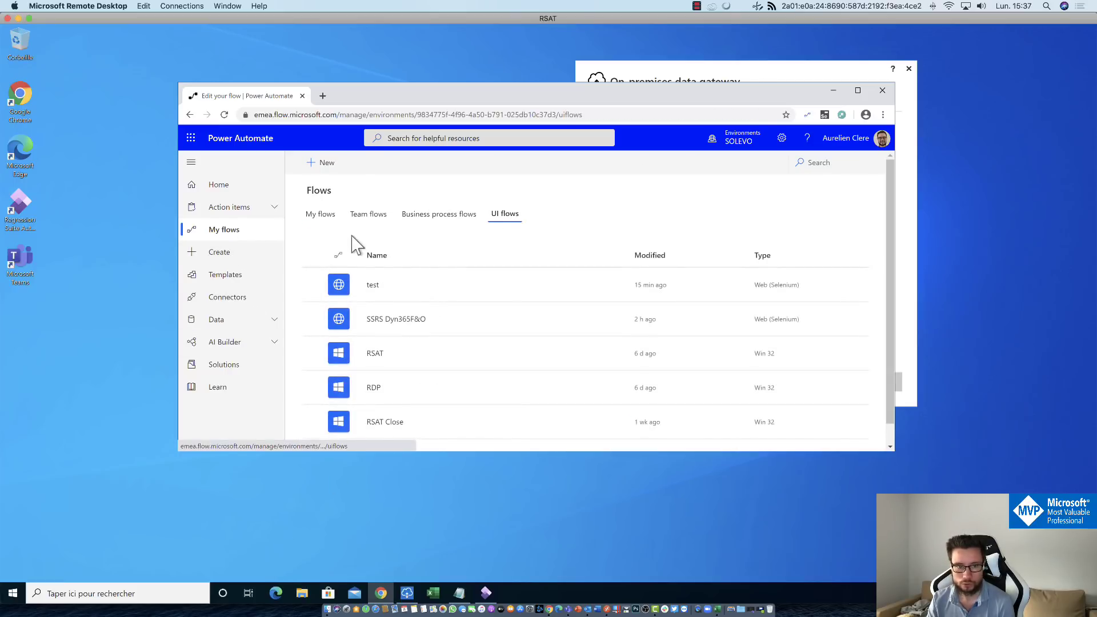
# Create a new desktop app UI flow named toto.
pyautogui.click(318, 163)
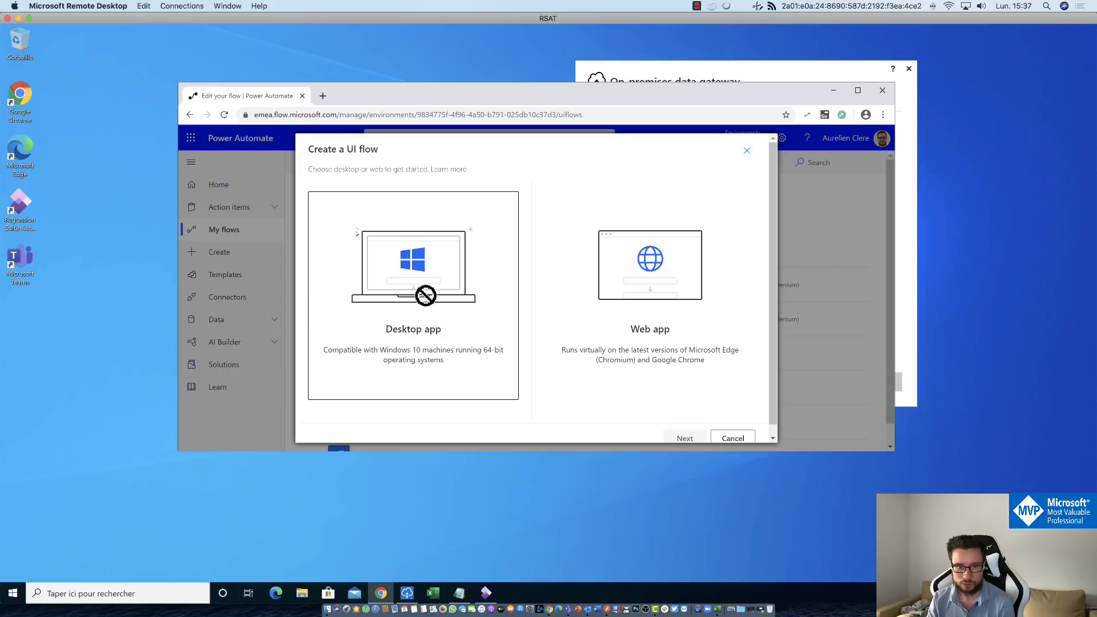
pyautogui.click(497, 310)
pyautogui.click(685, 438)
pyautogui.click(651, 192)
pyautogui.write('toto')
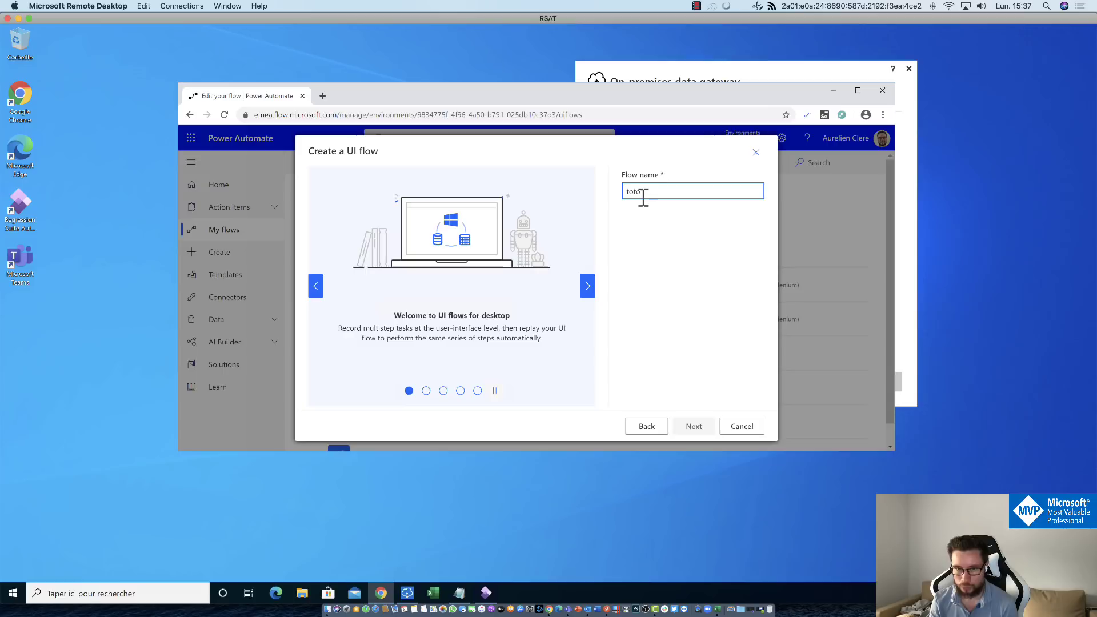
pyautogui.click(694, 426)
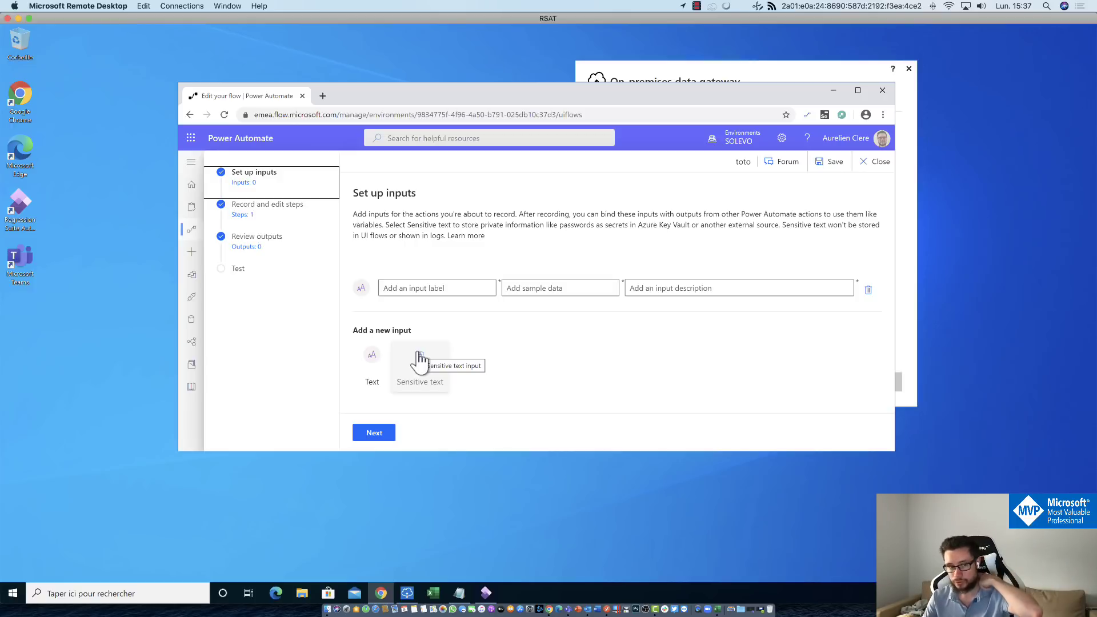
# Go to the toto flow's Record and edit steps stage and launch the desktop recorder.
pyautogui.click(291, 228)
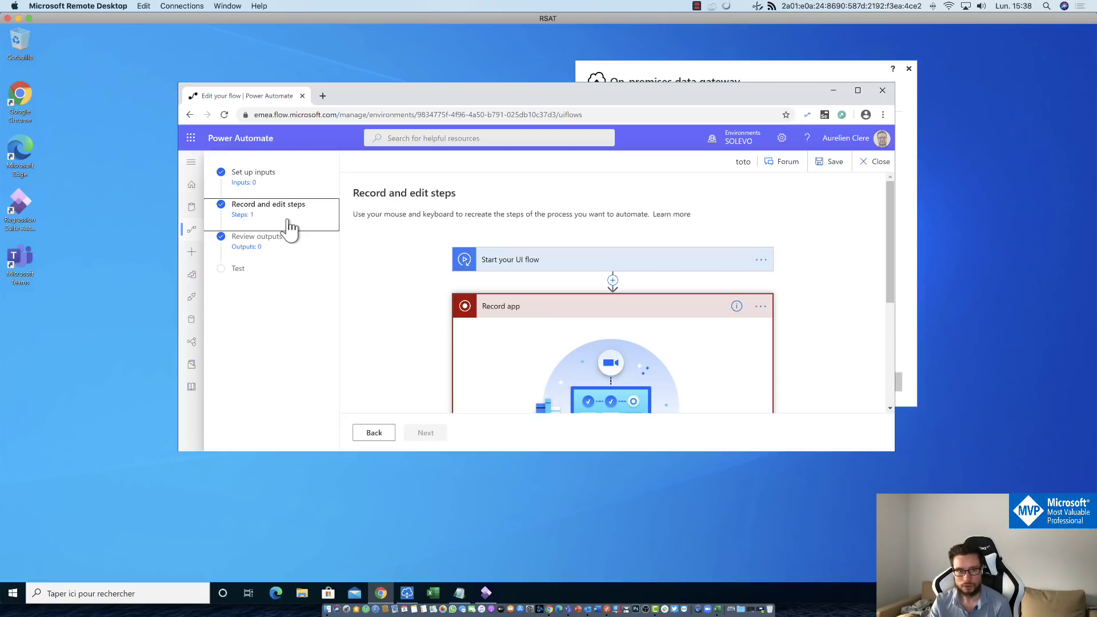
pyautogui.scroll(-2, 611, 177)
pyautogui.scroll(2, 514, 257)
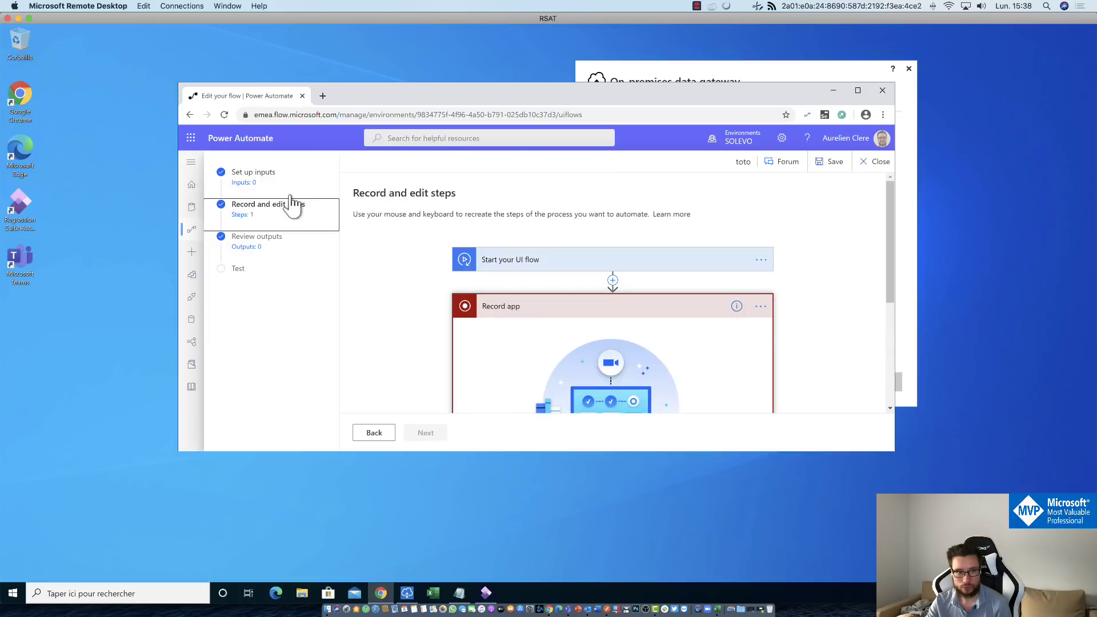
pyautogui.scroll(-5, 571, 320)
pyautogui.click(631, 360)
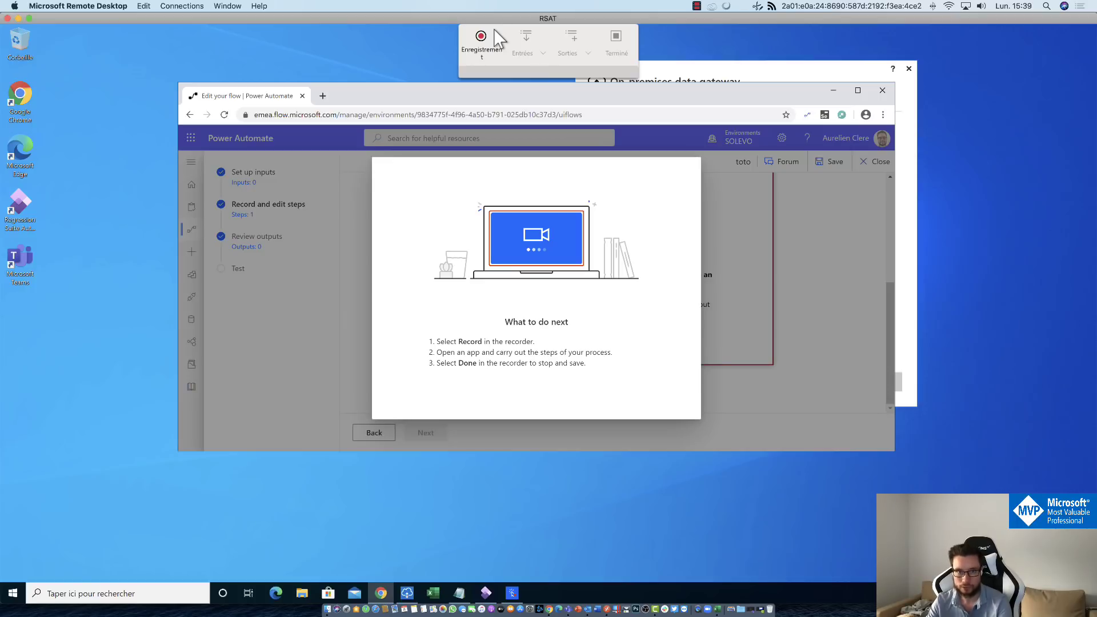
# Start recording and capture opening the recent workbook MDT05_BOM_creation_5797_Base in Excel, scrolling its General sheet and closing it.
pyautogui.click(481, 40)
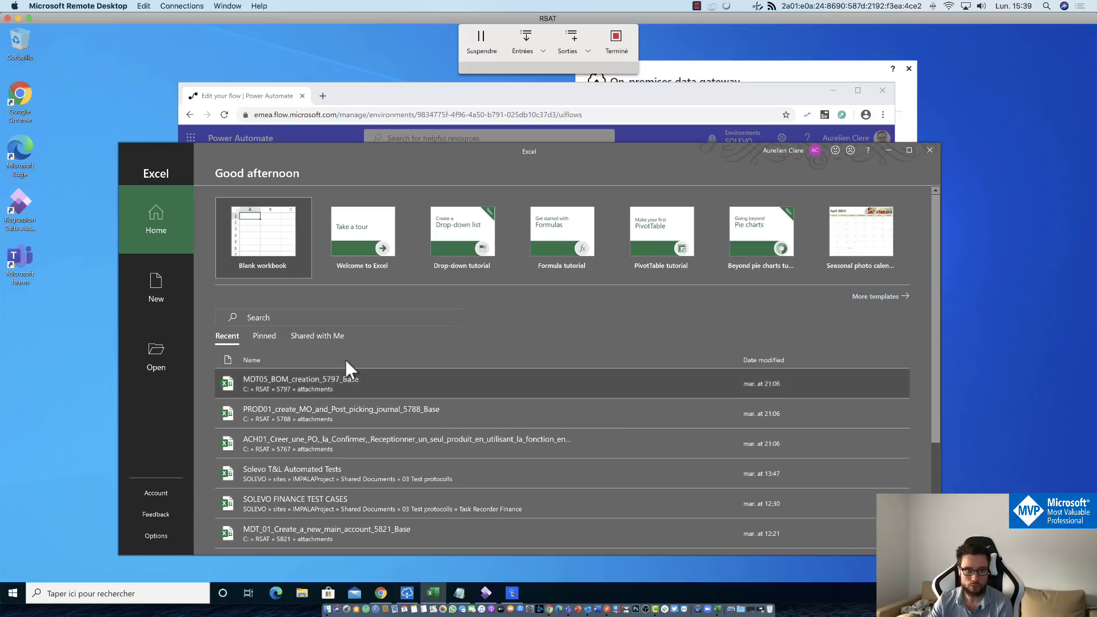
pyautogui.click(369, 378)
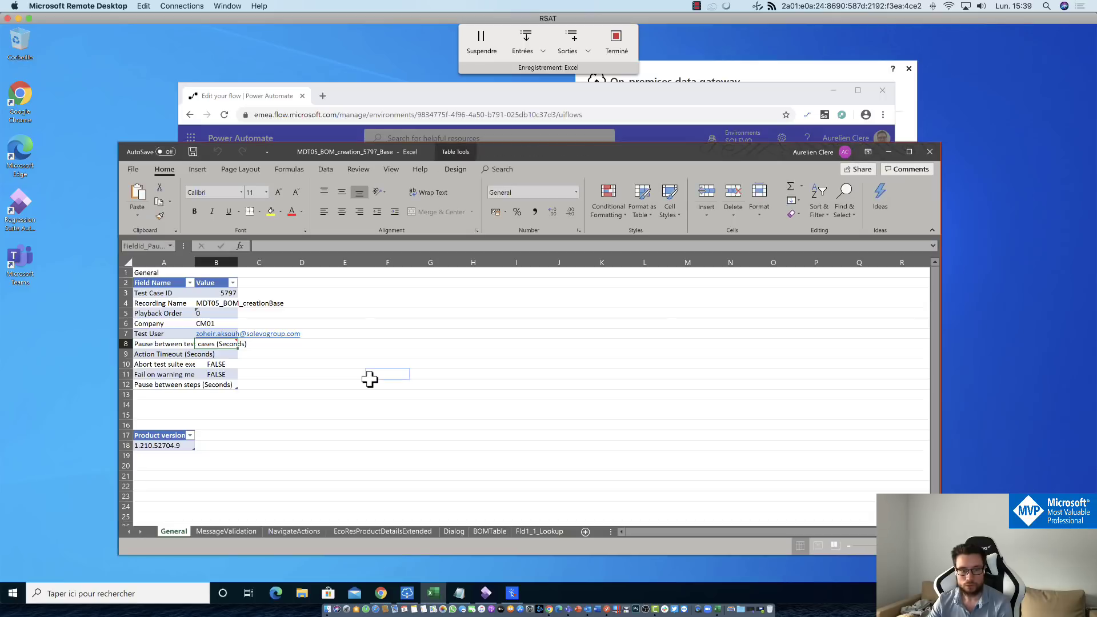
pyautogui.scroll(-9, 368, 378)
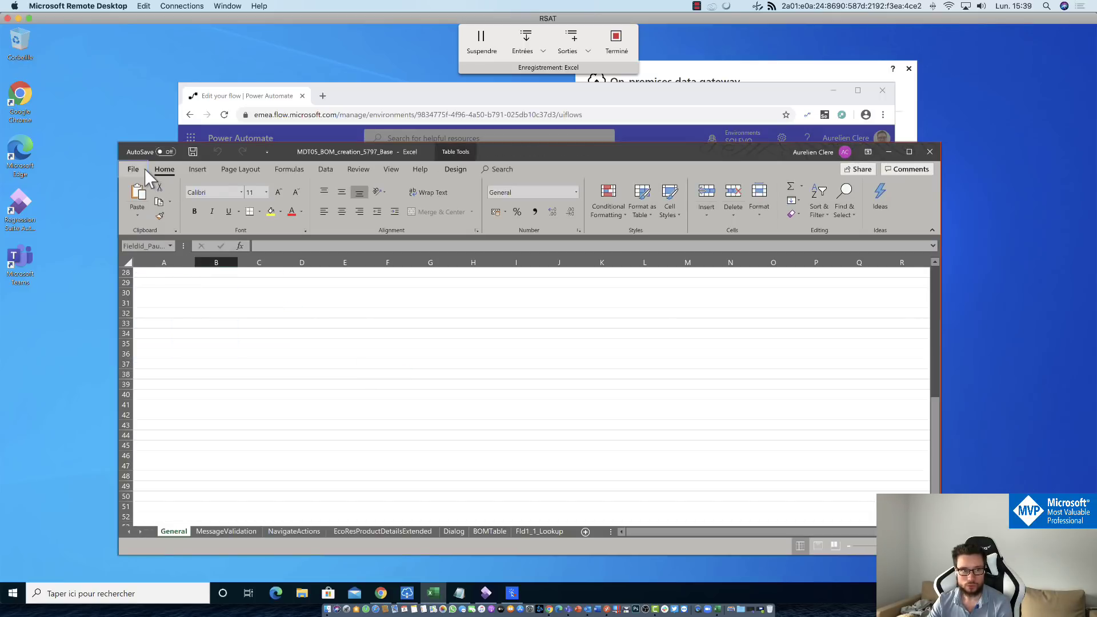
pyautogui.click(929, 154)
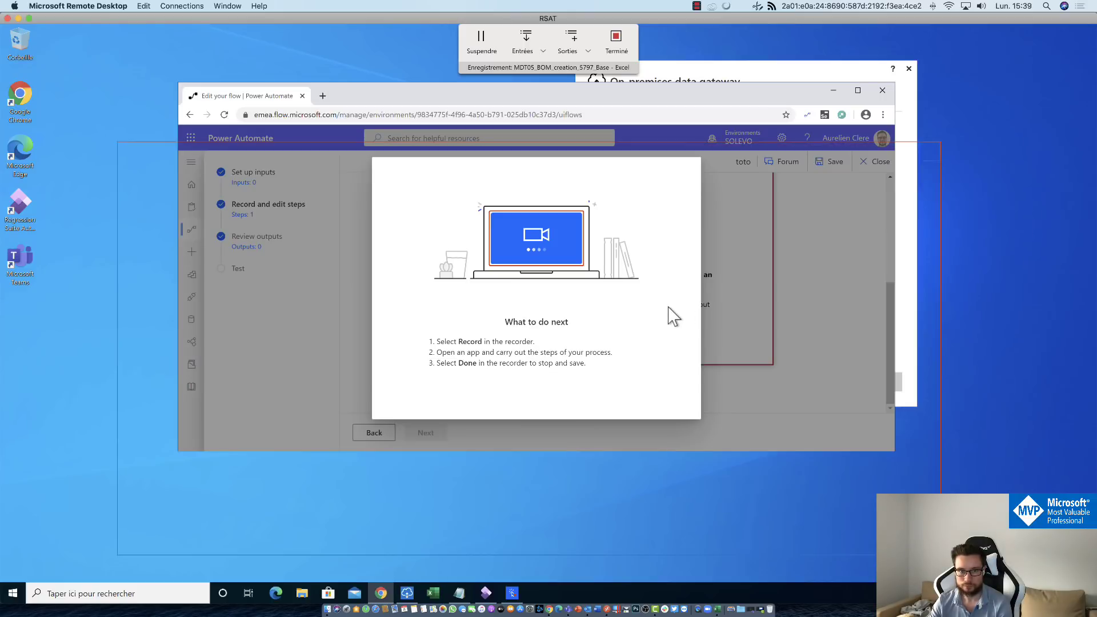
# Finish the desktop recording so its Excel actions are added to the toto flow.
pyautogui.click(617, 46)
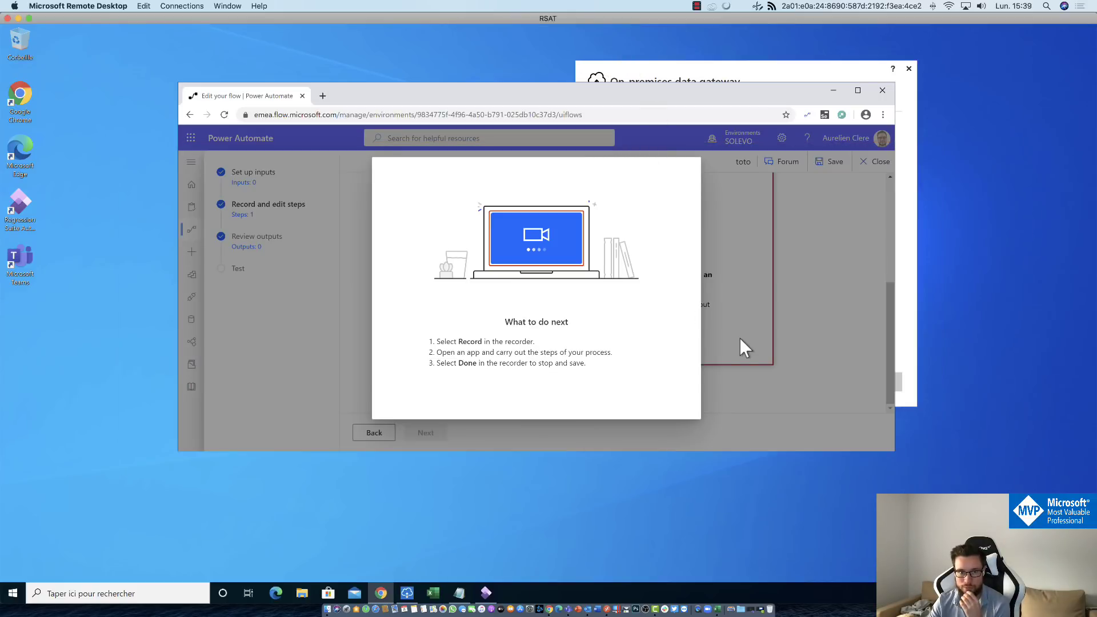
pyautogui.click(612, 308)
pyautogui.scroll(-3, 628, 330)
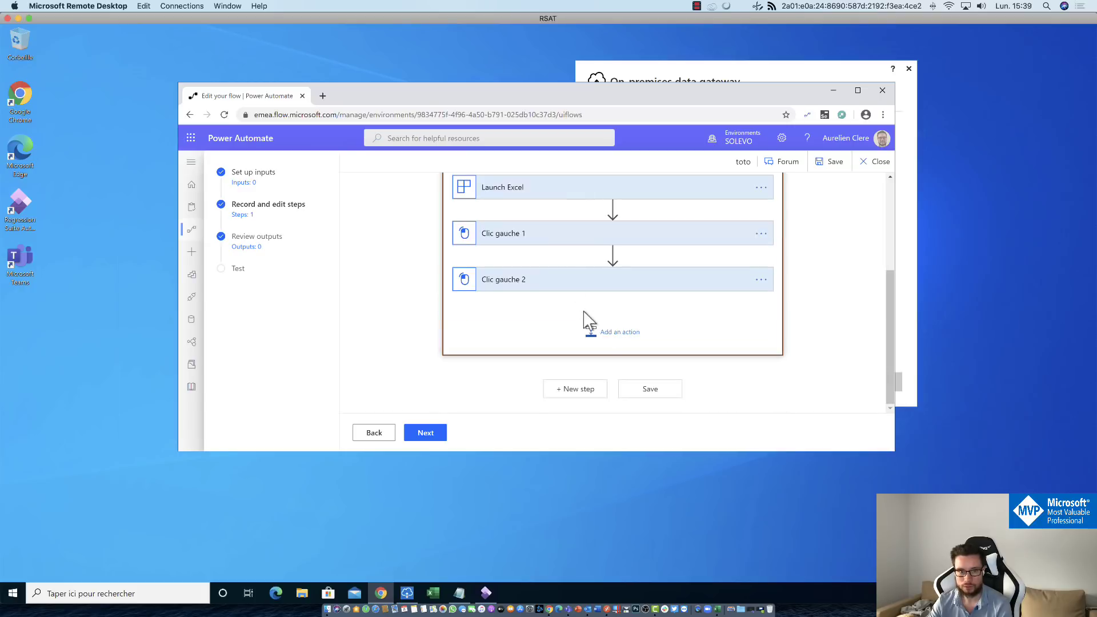
# Expand the recorded Launch Excel, Clic gauche 1 and Clic gauche 2 actions and examine their settings and screenshots.
pyautogui.click(567, 194)
pyautogui.click(549, 364)
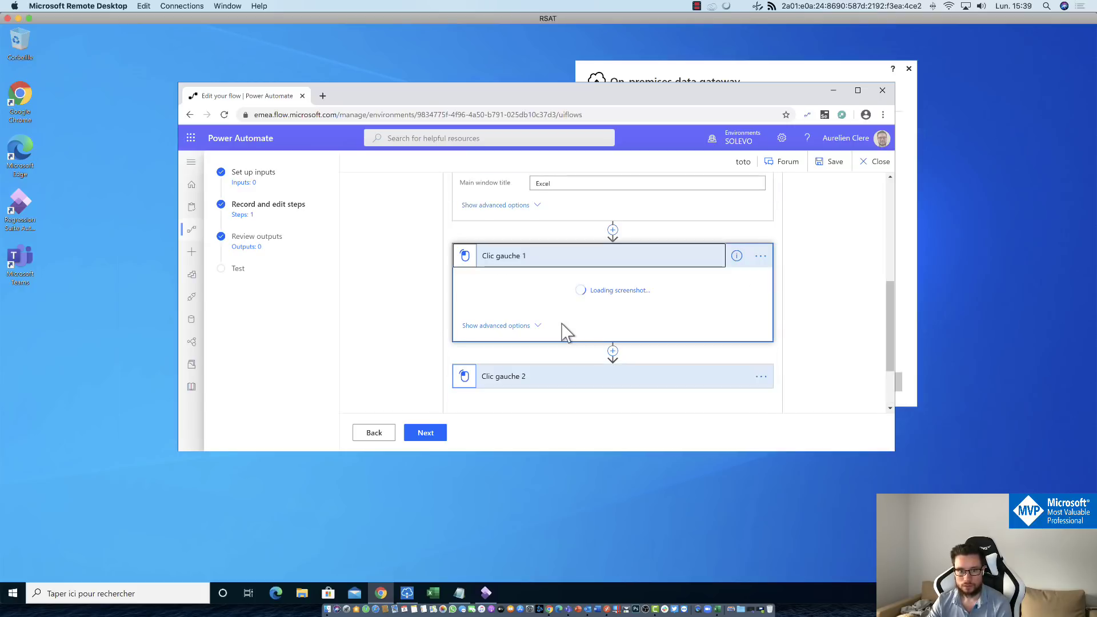
pyautogui.scroll(-2, 553, 333)
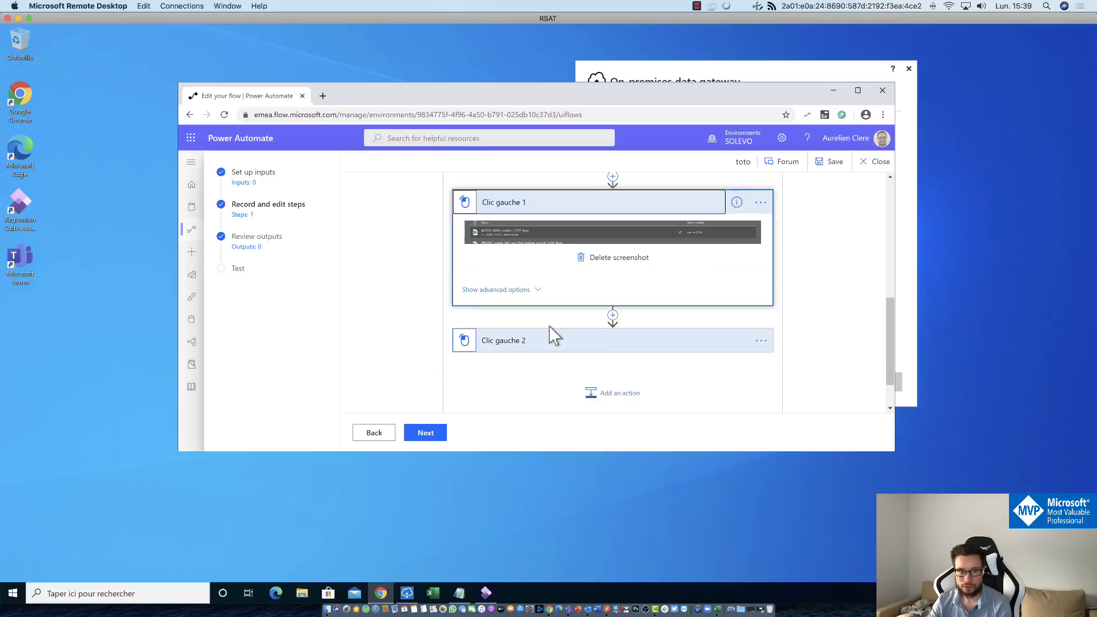
pyautogui.click(567, 290)
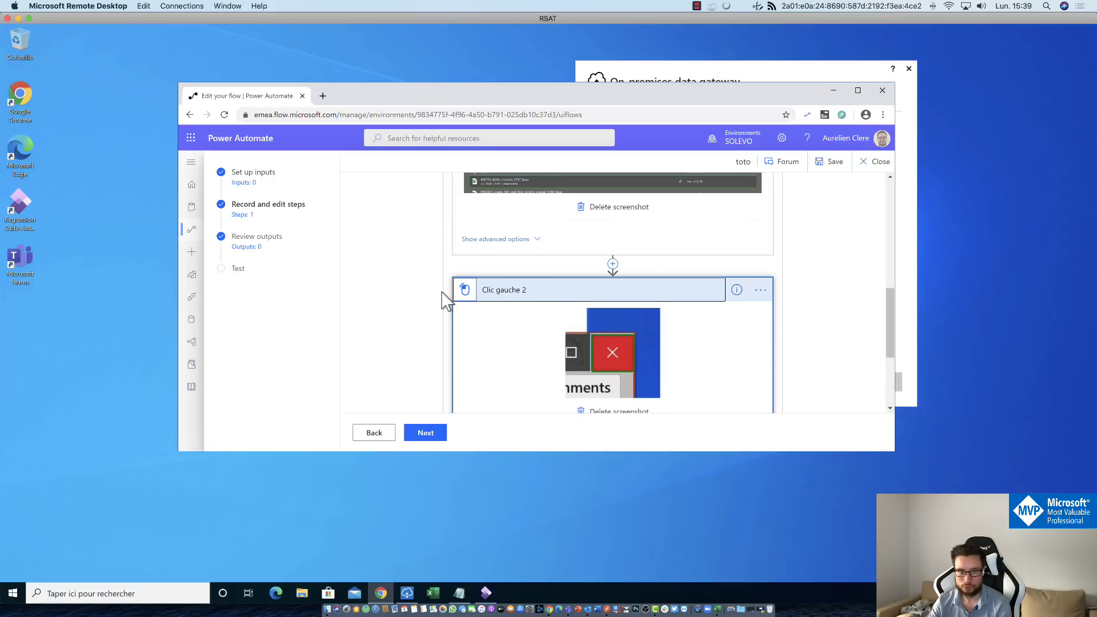
pyautogui.scroll(2, 445, 300)
pyautogui.scroll(-3, 502, 298)
pyautogui.scroll(4, 502, 298)
pyautogui.scroll(-4, 546, 290)
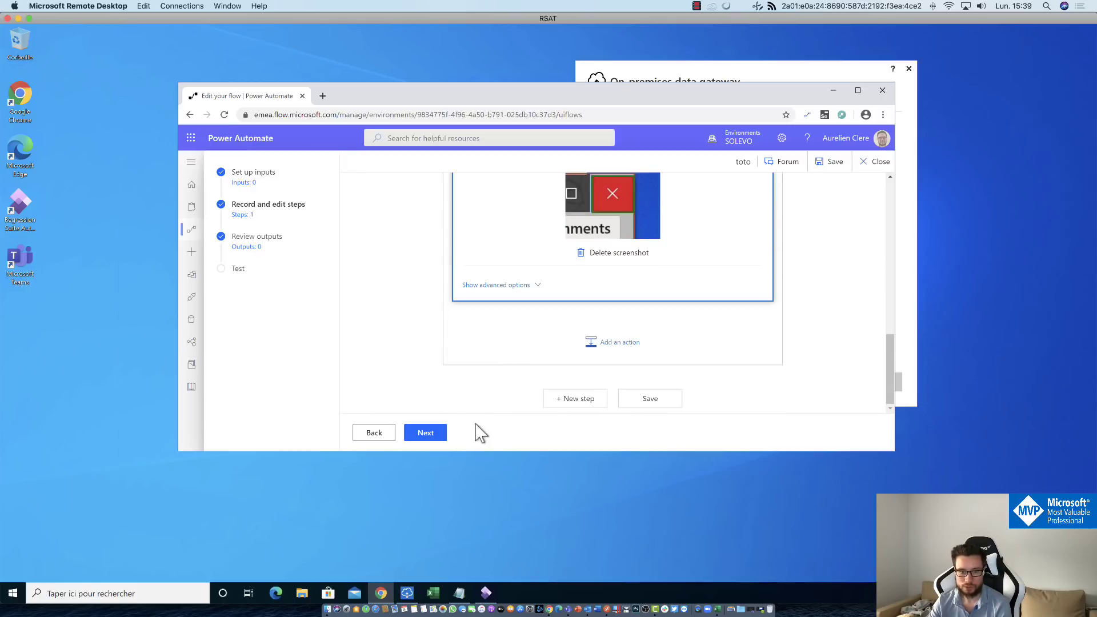
# Run the toto flow's test from the Test stage, and save and exit the flow.
pyautogui.click(424, 432)
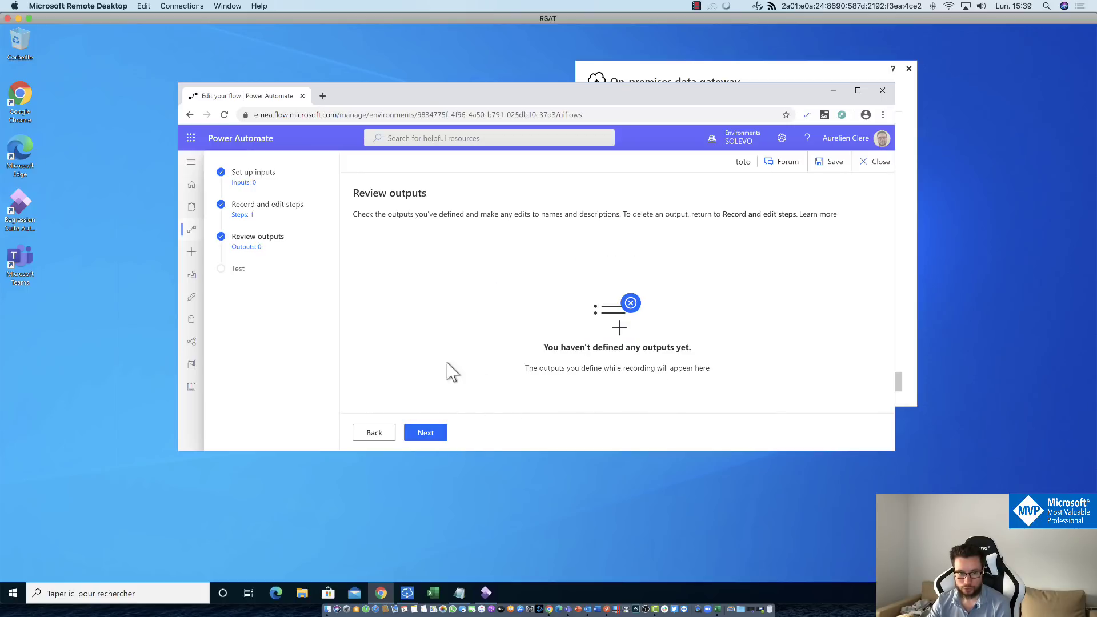
pyautogui.click(440, 434)
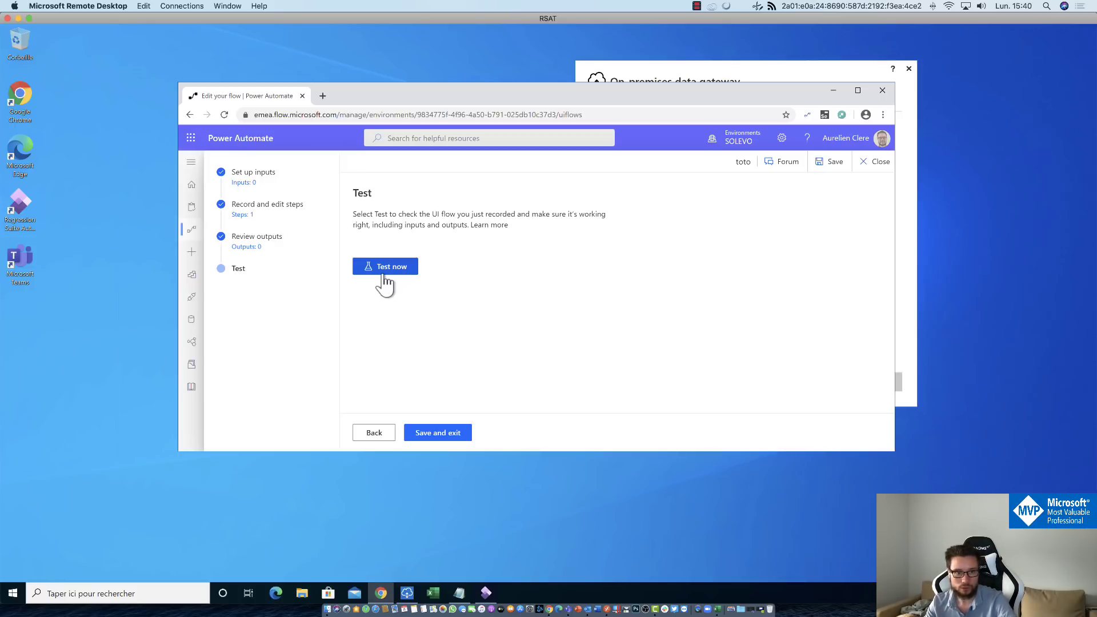
pyautogui.click(390, 273)
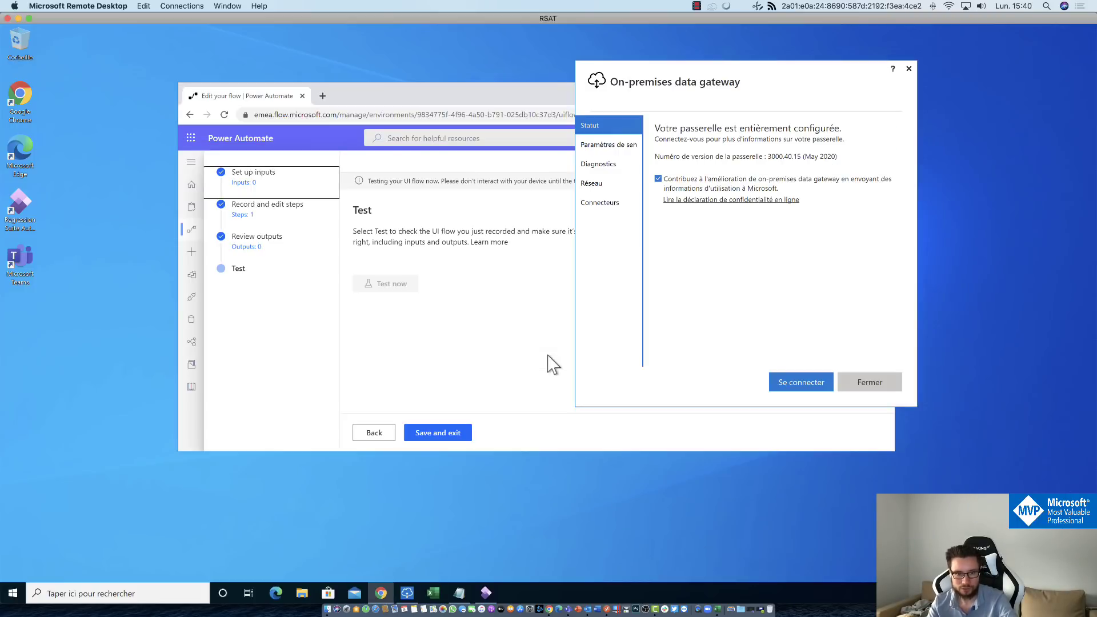
pyautogui.click(437, 432)
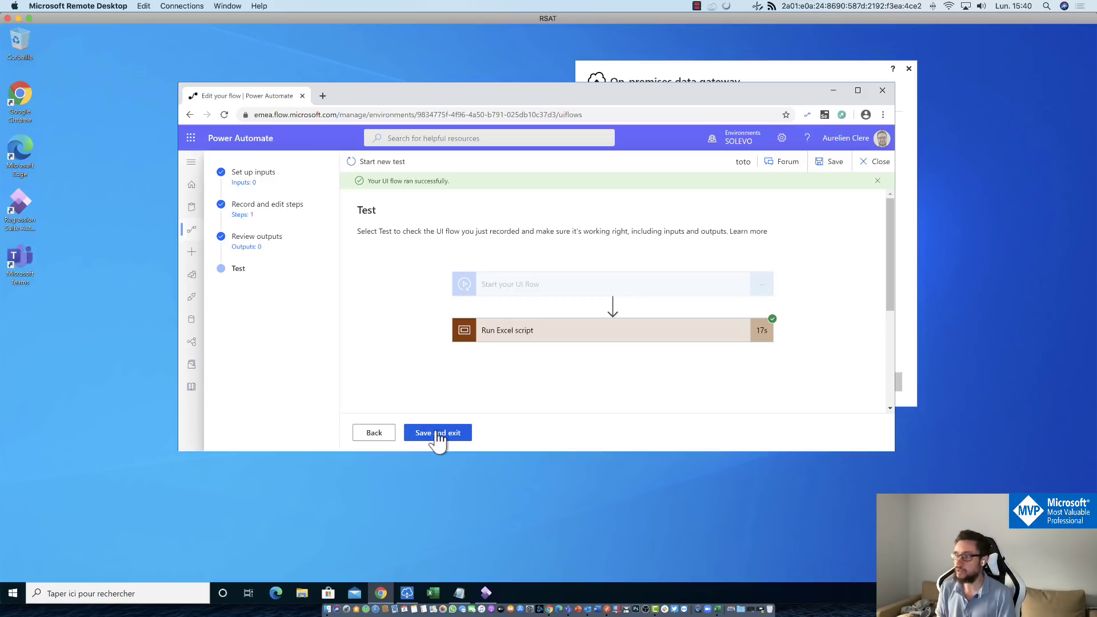
pyautogui.click(438, 434)
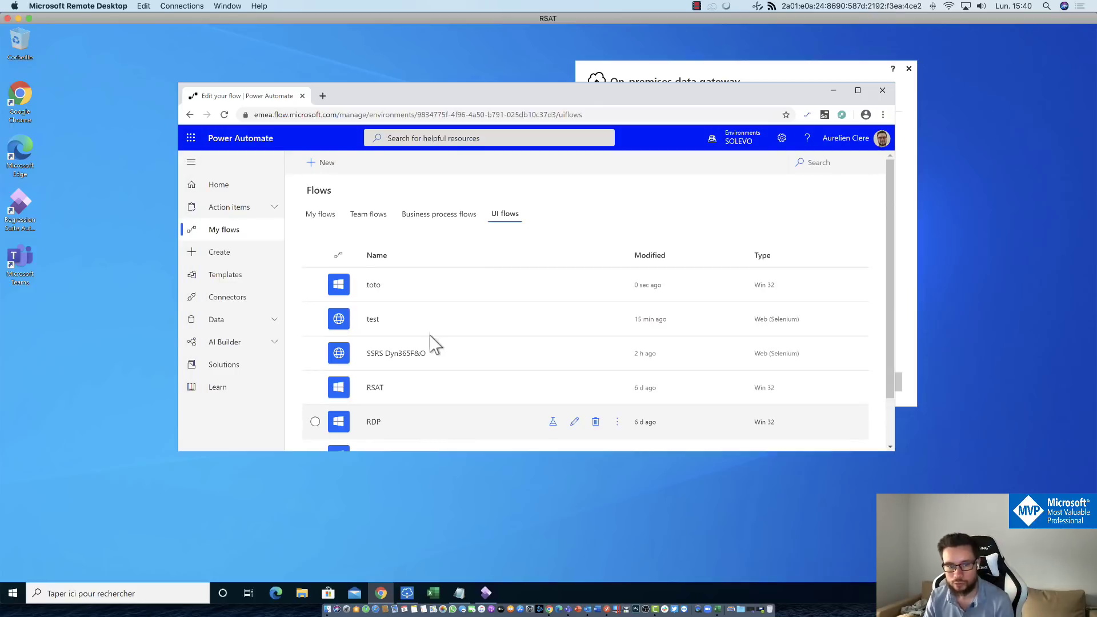
# Open the blog flow from My flows for editing and delete its Run a UI flow for web step.
pyautogui.click(328, 221)
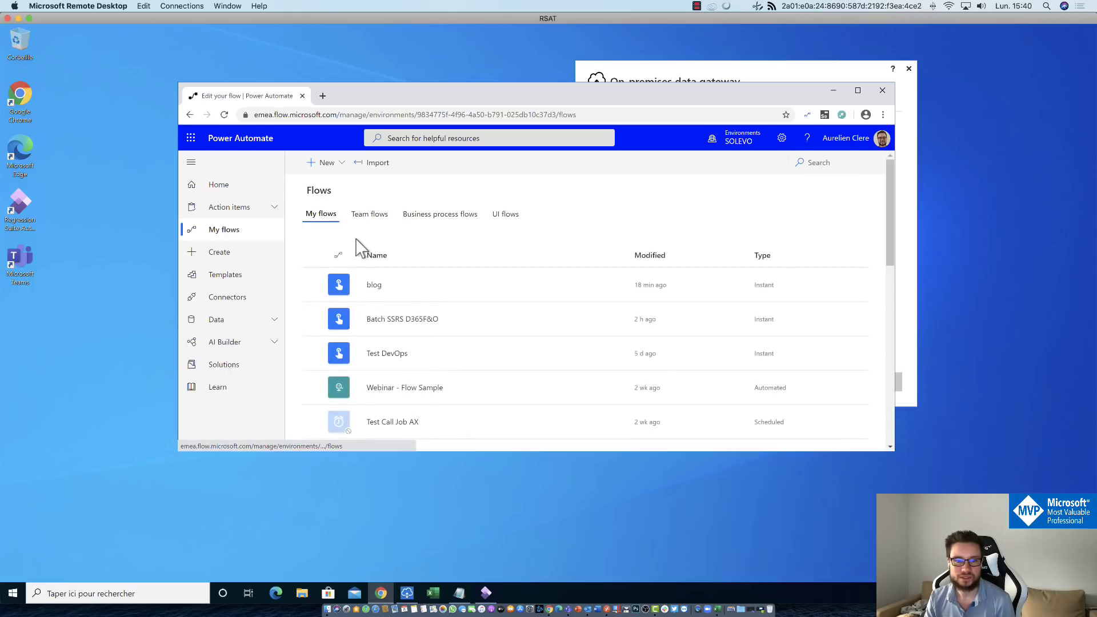
pyautogui.click(374, 288)
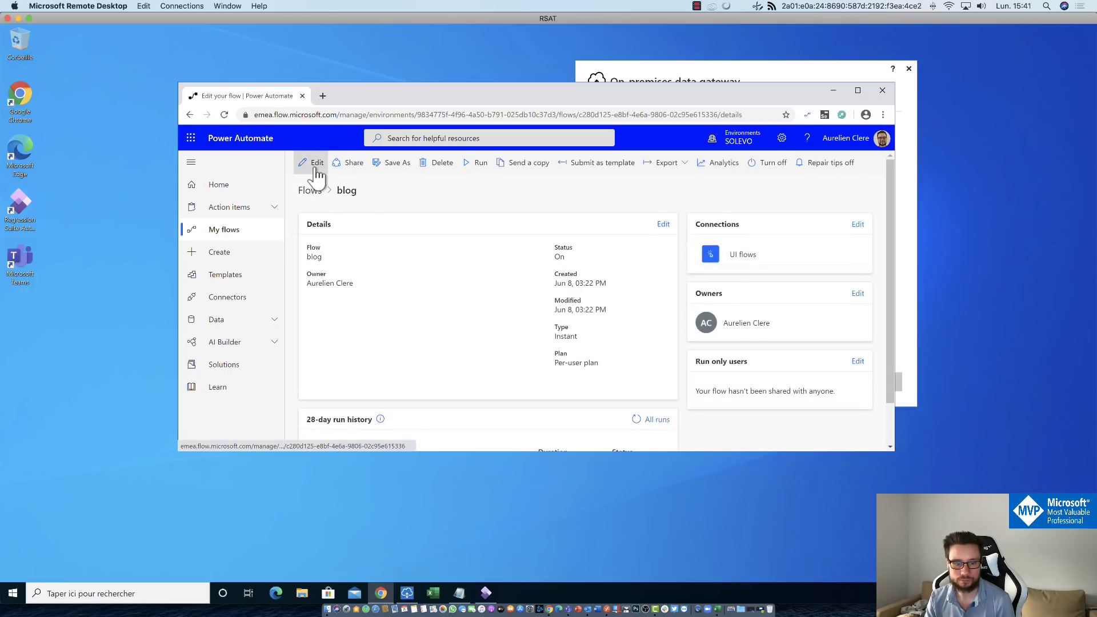
pyautogui.click(311, 162)
pyautogui.click(733, 240)
pyautogui.click(771, 354)
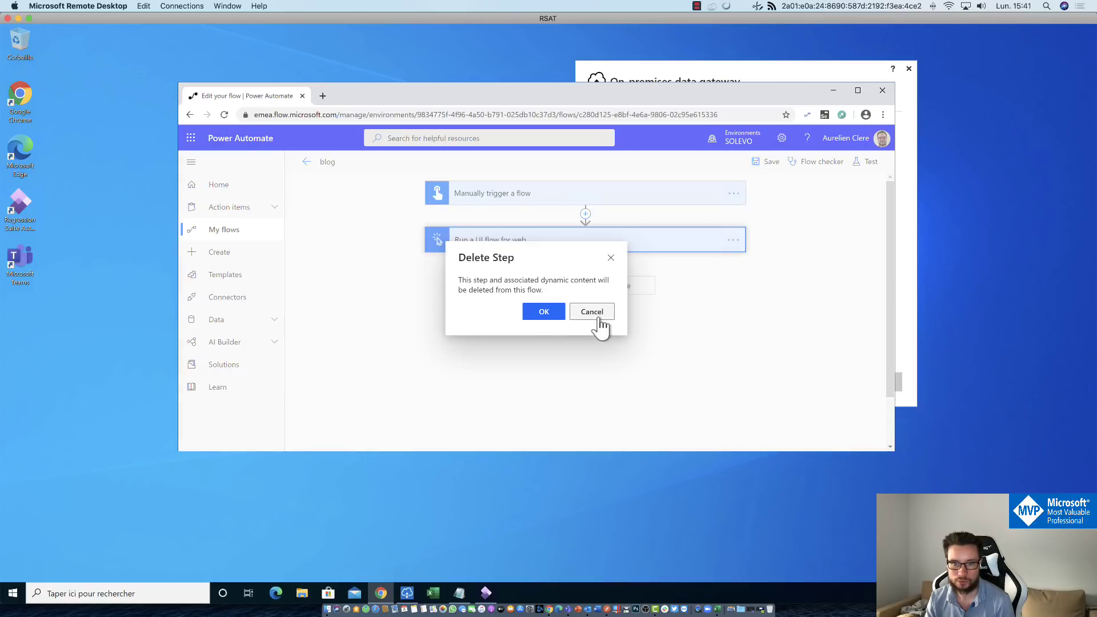
pyautogui.click(537, 313)
# Add a new step below the manual trigger and go to its connector and action search.
pyautogui.click(548, 238)
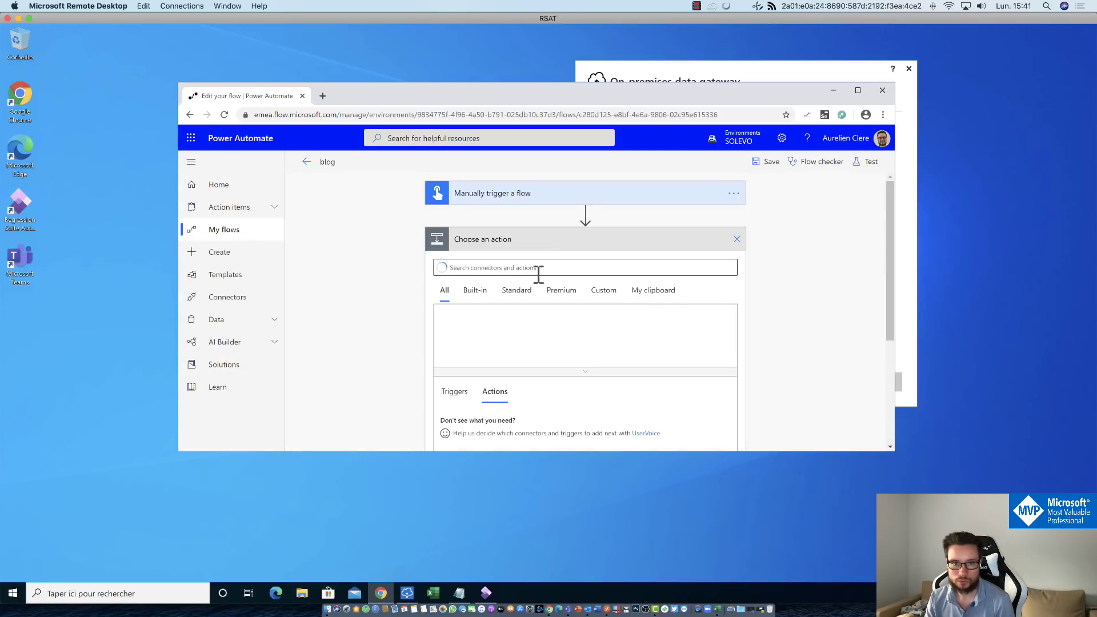
pyautogui.scroll(-3, 406, 293)
pyautogui.scroll(2, 422, 274)
pyautogui.click(476, 267)
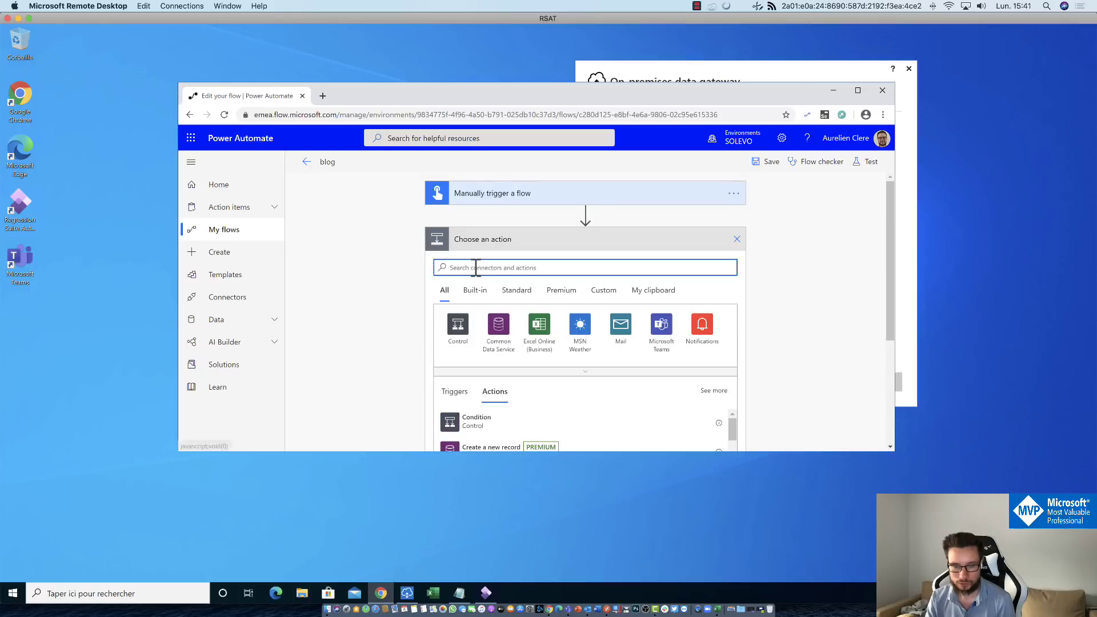
pyautogui.write('Remote')
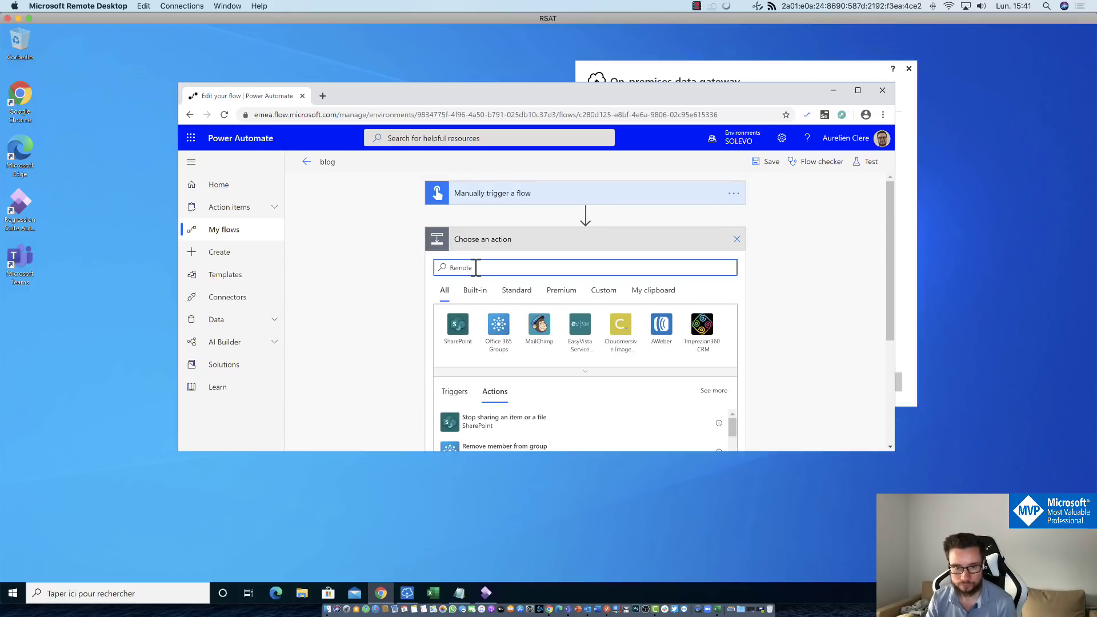
pyautogui.write(' Des')
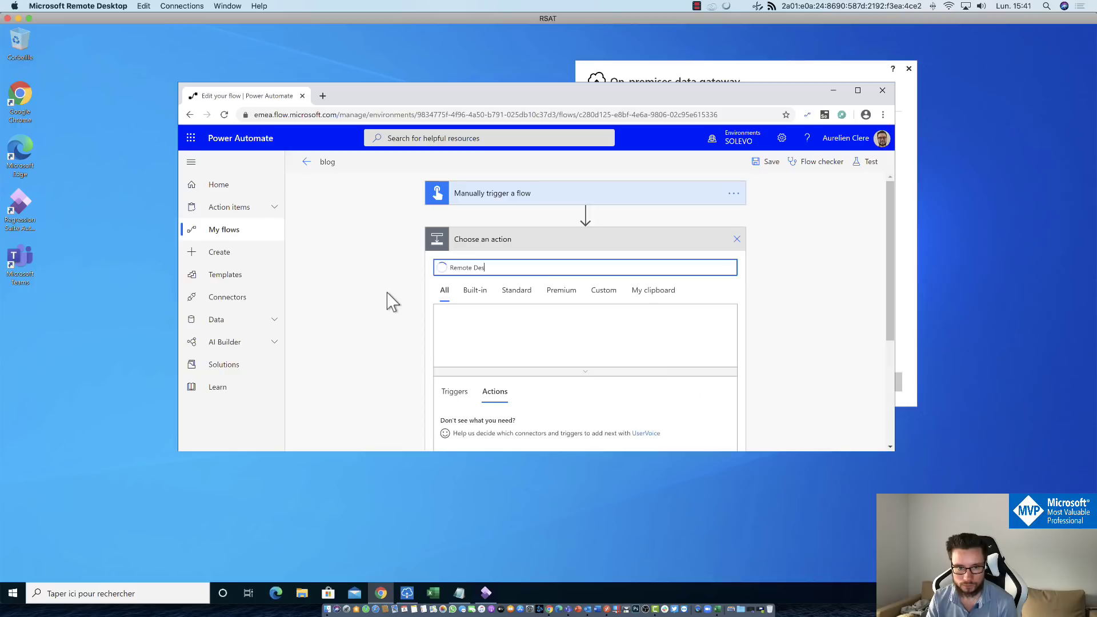
pyautogui.press('BackSpace')
pyautogui.press('BackSpace')
pyautogui.press('BackSpace')
pyautogui.press('BackSpace')
pyautogui.press('BackSpace')
pyautogui.press('BackSpace')
pyautogui.press('BackSpace')
pyautogui.press('BackSpace')
# Search the actions for UI Flow and add the Run a UI flow for desktop action.
pyautogui.write('UI Flow')
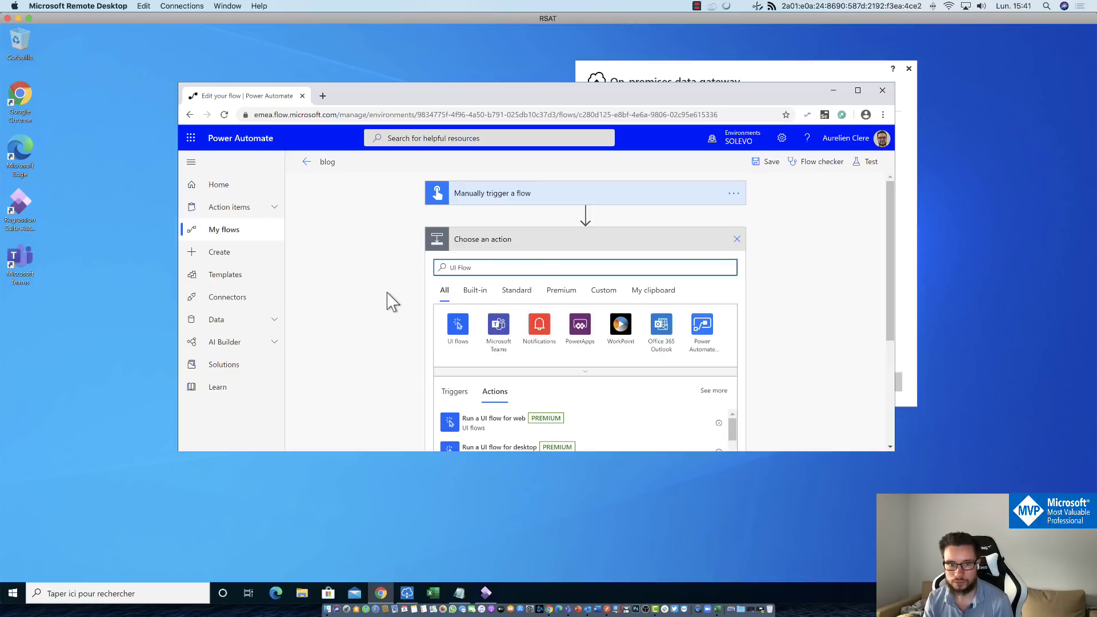
pyautogui.scroll(-2, 392, 301)
pyautogui.click(497, 346)
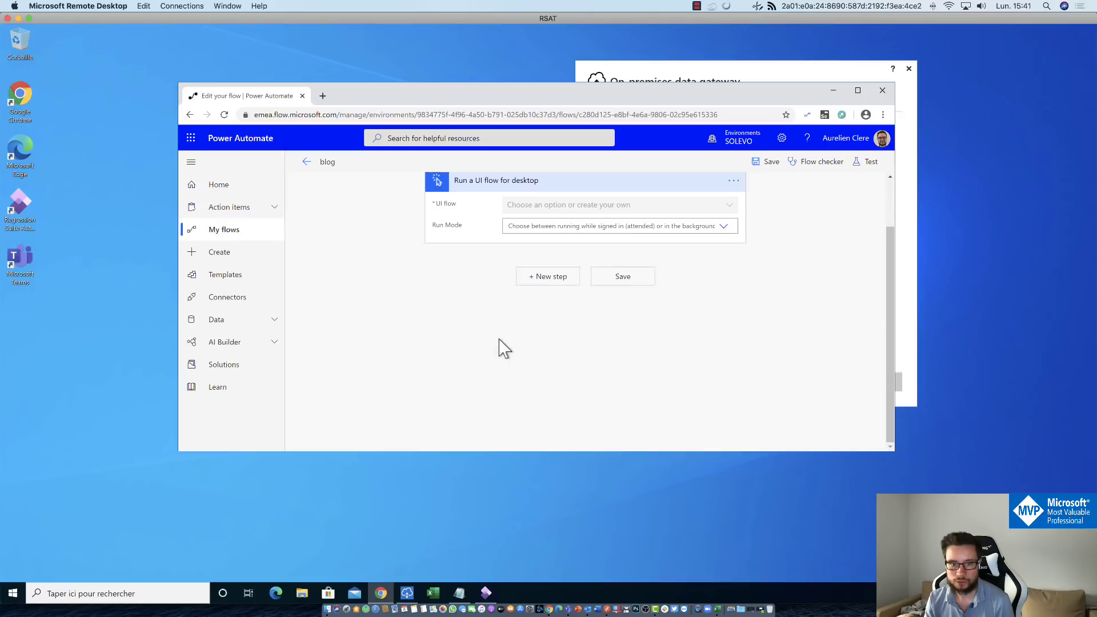
# Set the desktop action's UI flow to toto and its run mode to Attended, and save the flow.
pyautogui.click(728, 206)
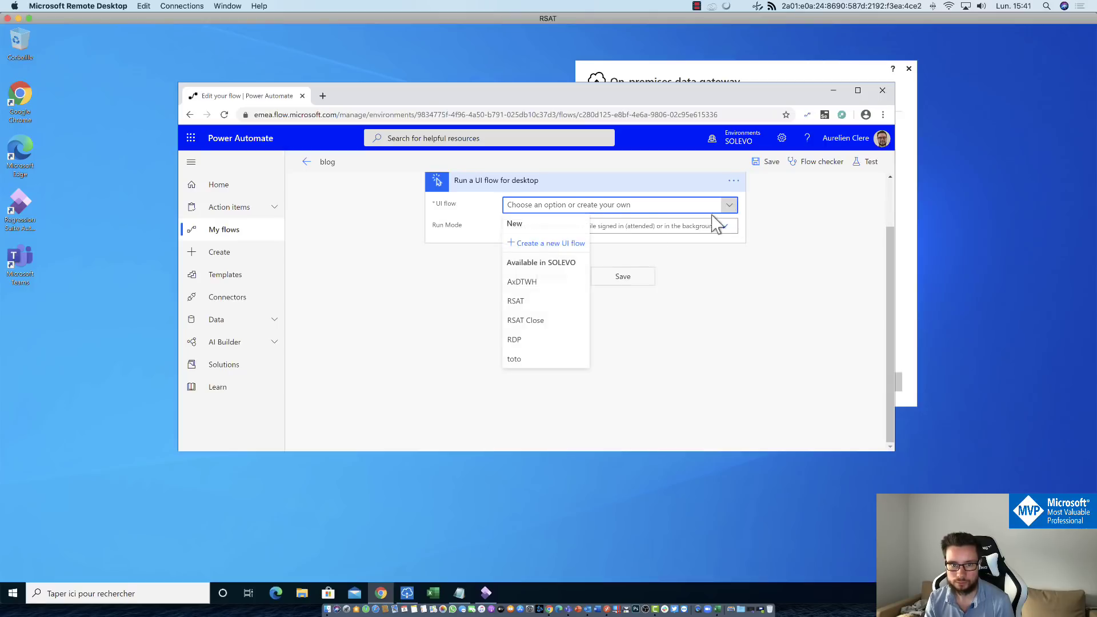
pyautogui.click(520, 361)
pyautogui.click(723, 227)
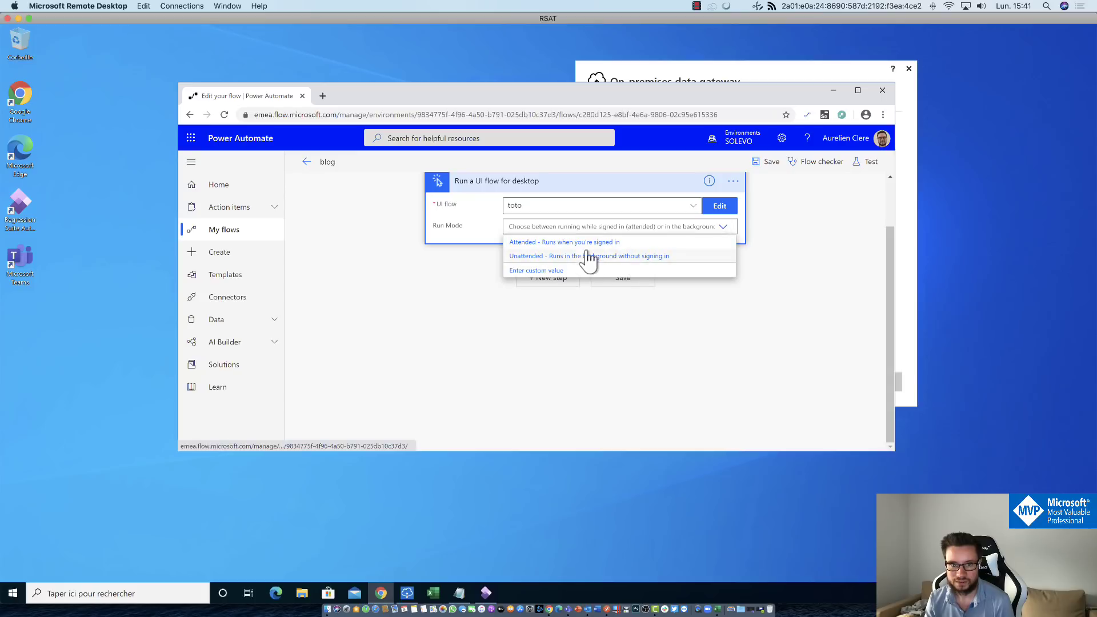
pyautogui.click(578, 242)
pyautogui.click(618, 281)
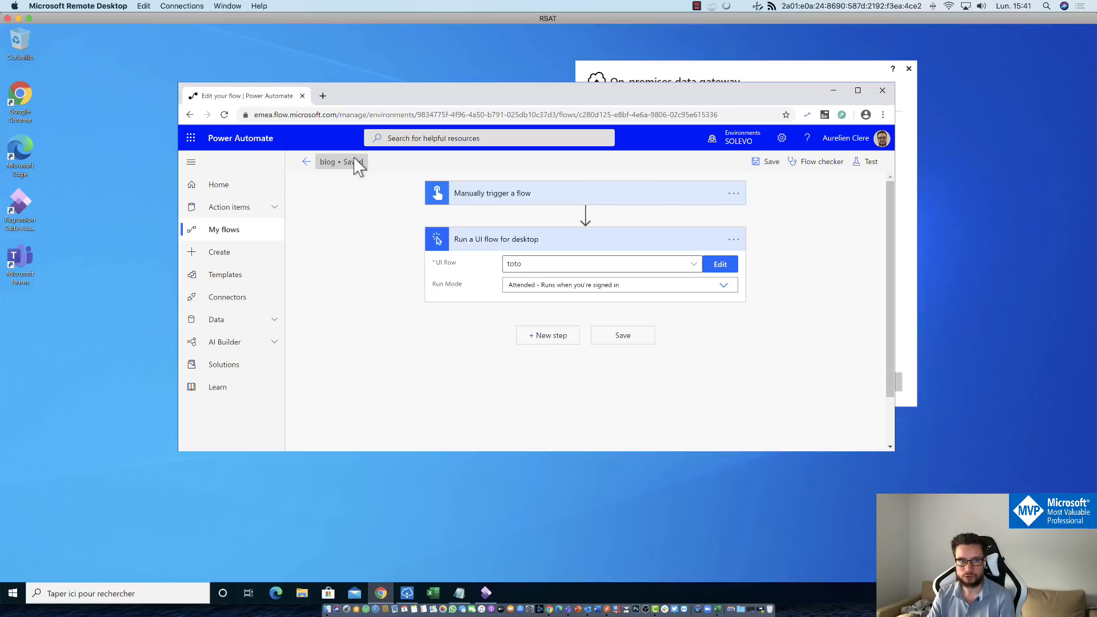
# Leave the editor for the blog flow's details page and run the flow.
pyautogui.click(307, 162)
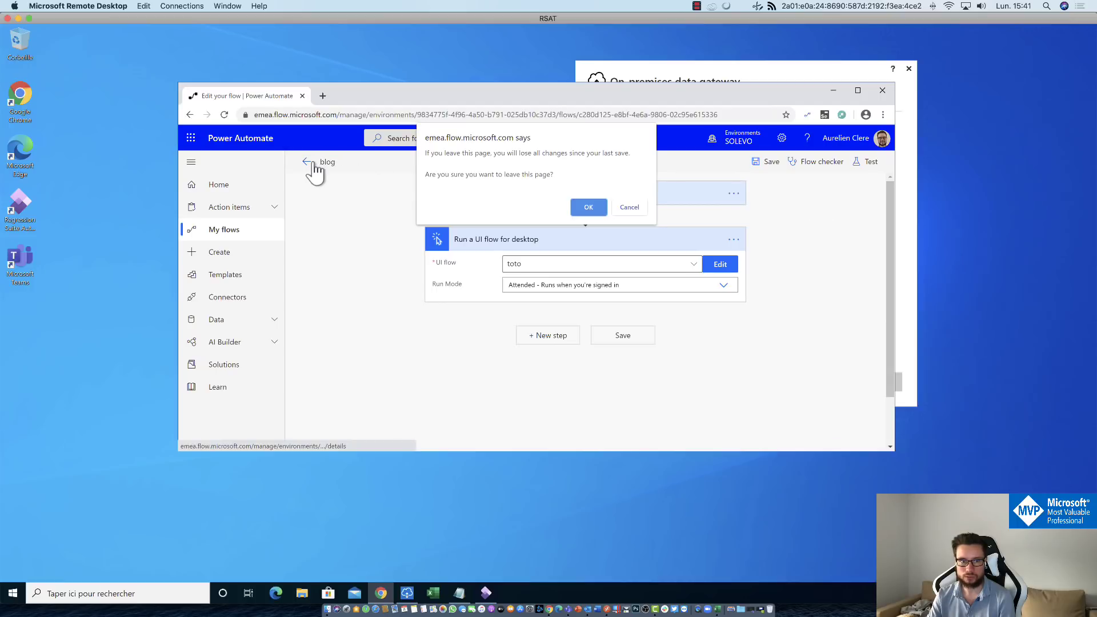
pyautogui.click(594, 206)
pyautogui.click(476, 163)
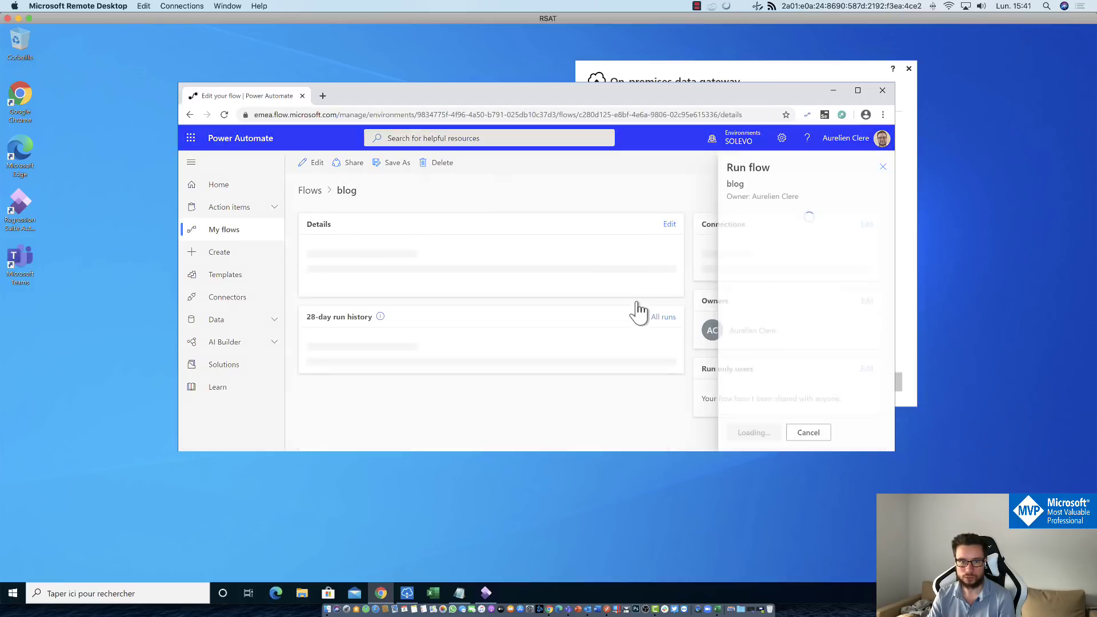
pyautogui.click(749, 435)
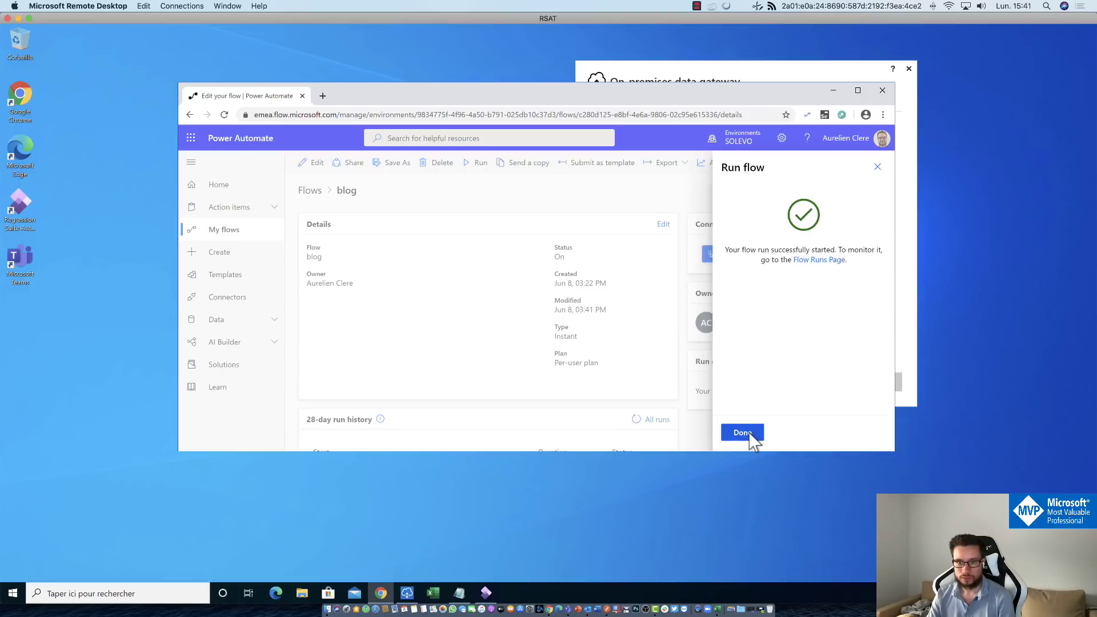
pyautogui.click(748, 435)
pyautogui.scroll(-2, 753, 440)
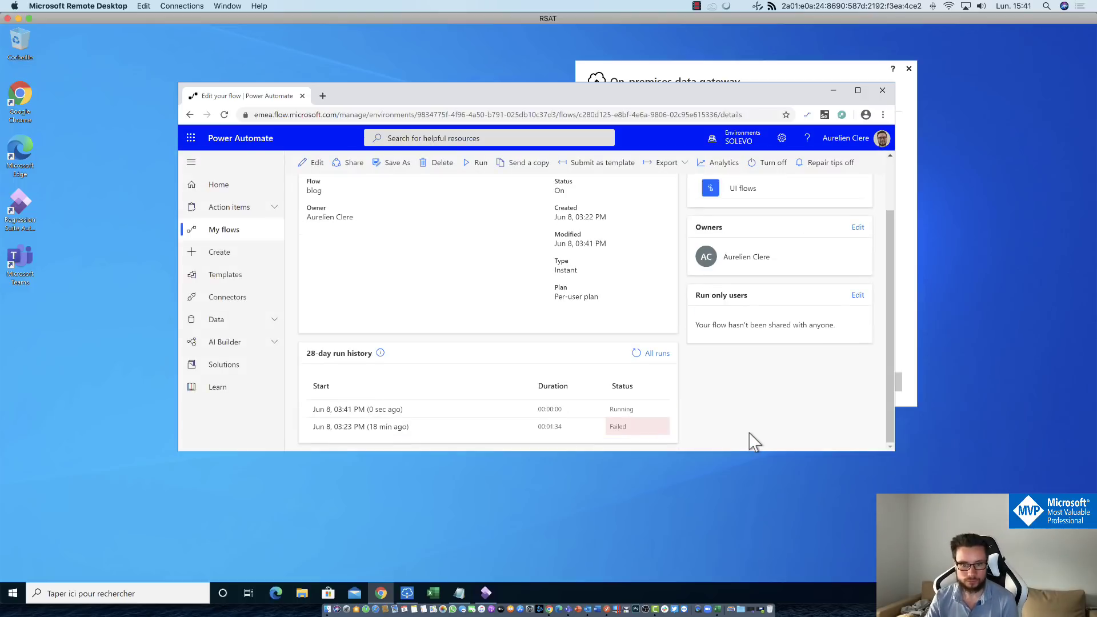
pyautogui.scroll(2, 753, 441)
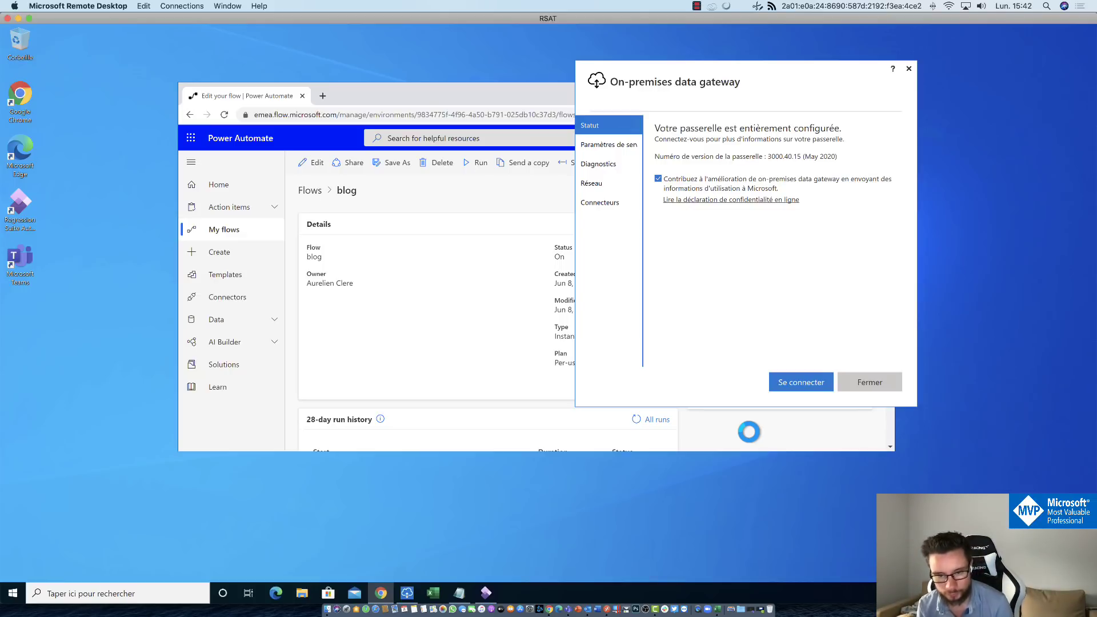
# Bring the browser window back to the front and return to the list of UI flows.
pyautogui.click(749, 431)
pyautogui.scroll(-1, 631, 342)
pyautogui.scroll(1, 629, 343)
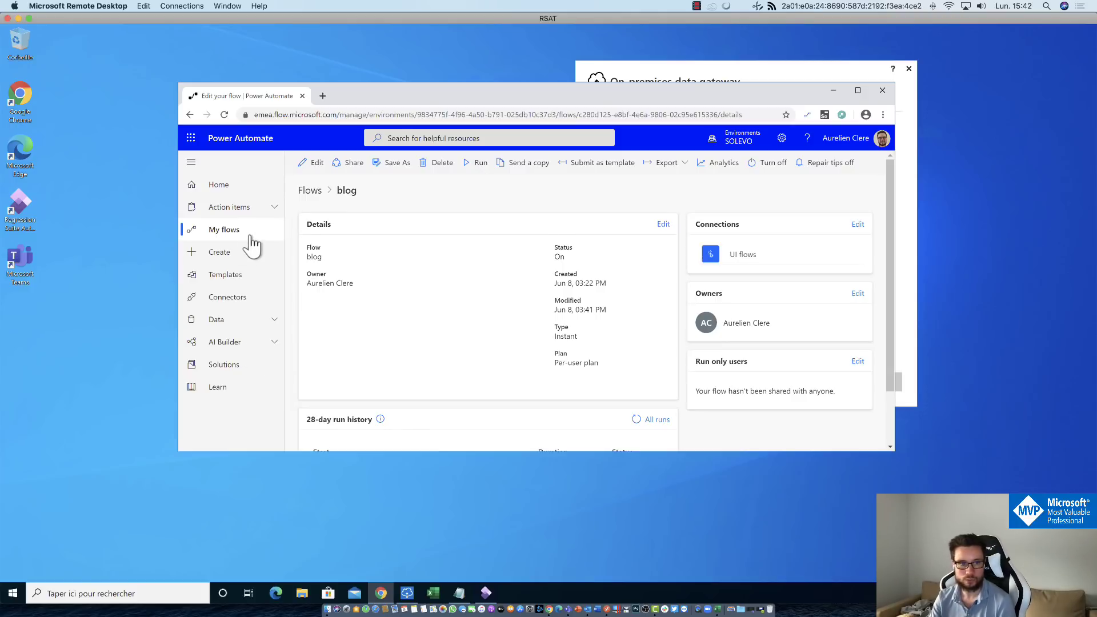
pyautogui.click(284, 236)
pyautogui.click(504, 222)
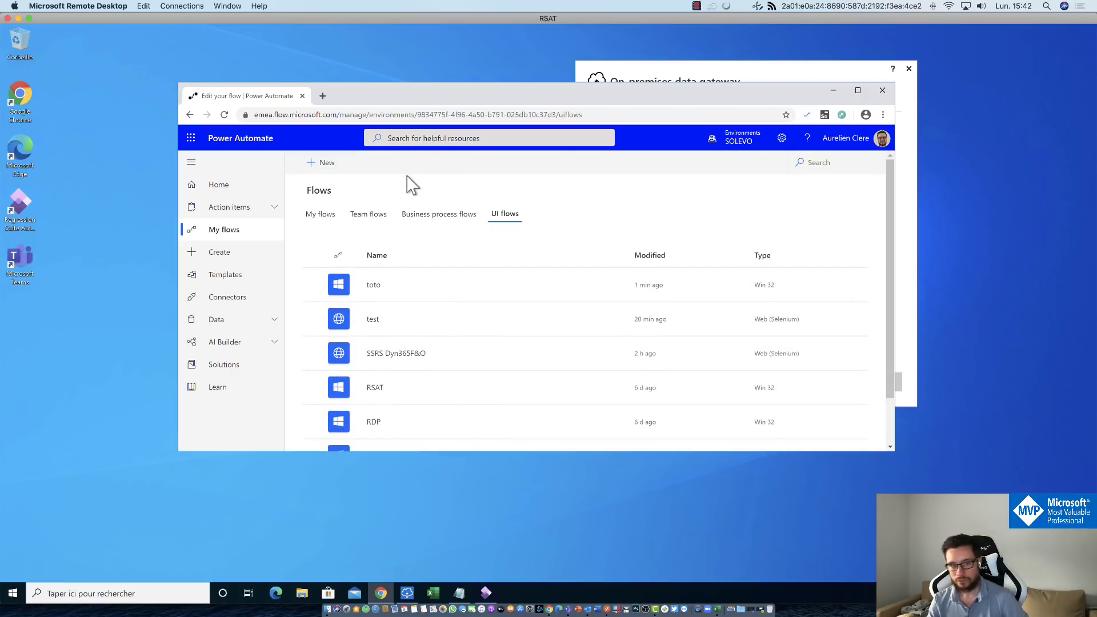